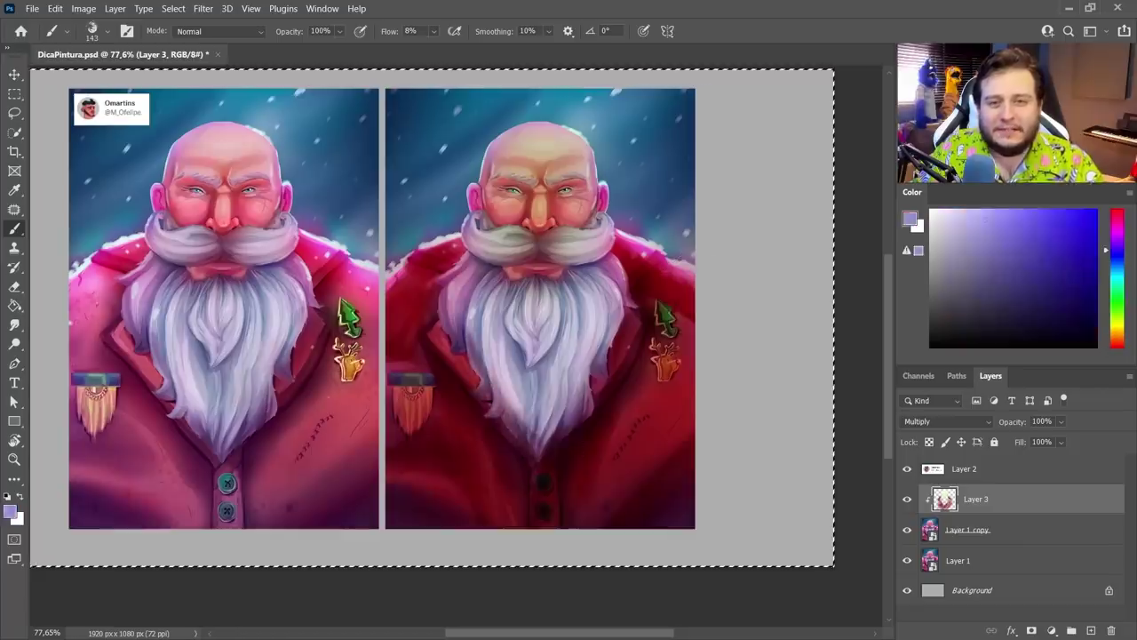
# Glaze a light purple tint over the beard and mustache of the right-hand portrait on Layer 3
pyautogui.click(984, 216)
pyautogui.click(1117, 239)
pyautogui.moveTo(498, 382)
pyautogui.mouseDown()
pyautogui.moveTo(599, 297)
pyautogui.moveTo(540, 253)
pyautogui.moveTo(597, 235)
pyautogui.mouseUp()
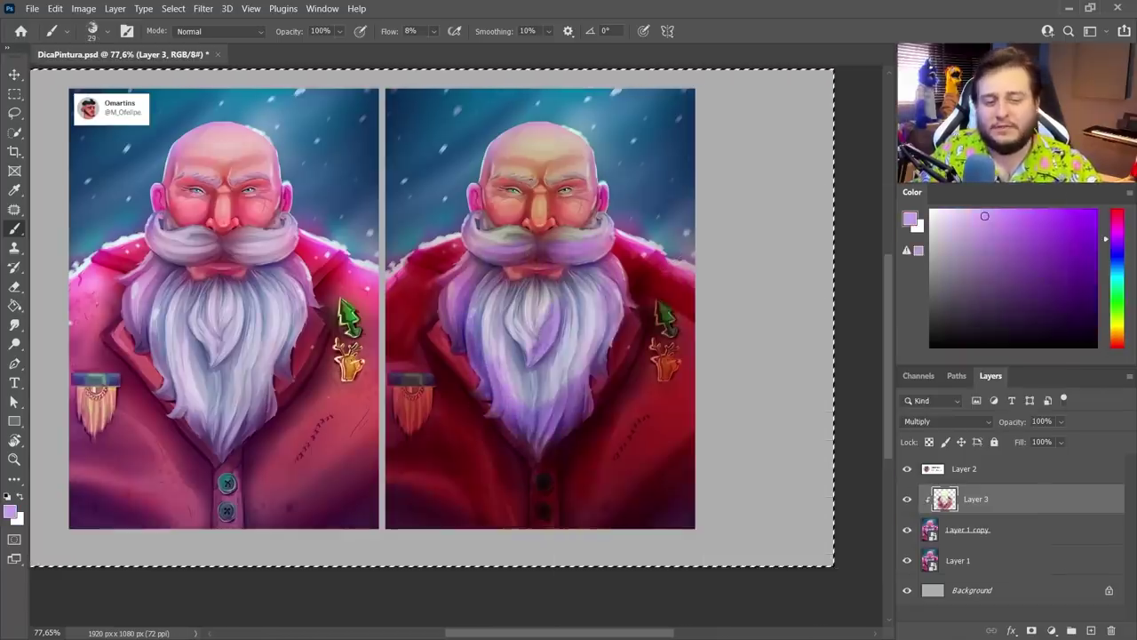
# Glaze a sampled skin tone over the side of the bald head, clear the selection and compare with Layer 3 hidden
pyautogui.keyDown('alt'); pyautogui.click(493, 148); pyautogui.keyUp('alt')
pyautogui.moveTo(479, 209); pyautogui.dragTo(495, 146)
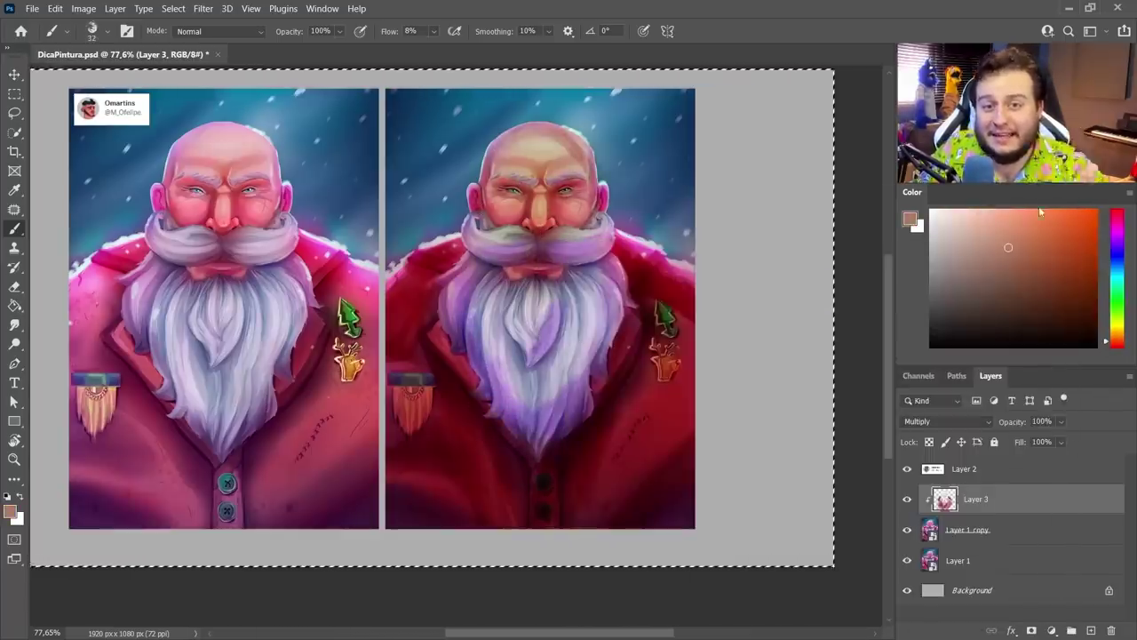
pyautogui.hotkey('ctrl', 'd')
pyautogui.click(907, 499)
pyautogui.click(907, 499)
# Add a new layer above Layer 3 and choose the Fofão soft brush from the BRUSHRUSH2020 set at a much larger size
pyautogui.click(1091, 630)
pyautogui.rightClick(781, 534)
pyautogui.click(746, 448)
pyautogui.moveTo(755, 266); pyautogui.dragTo(782, 266)
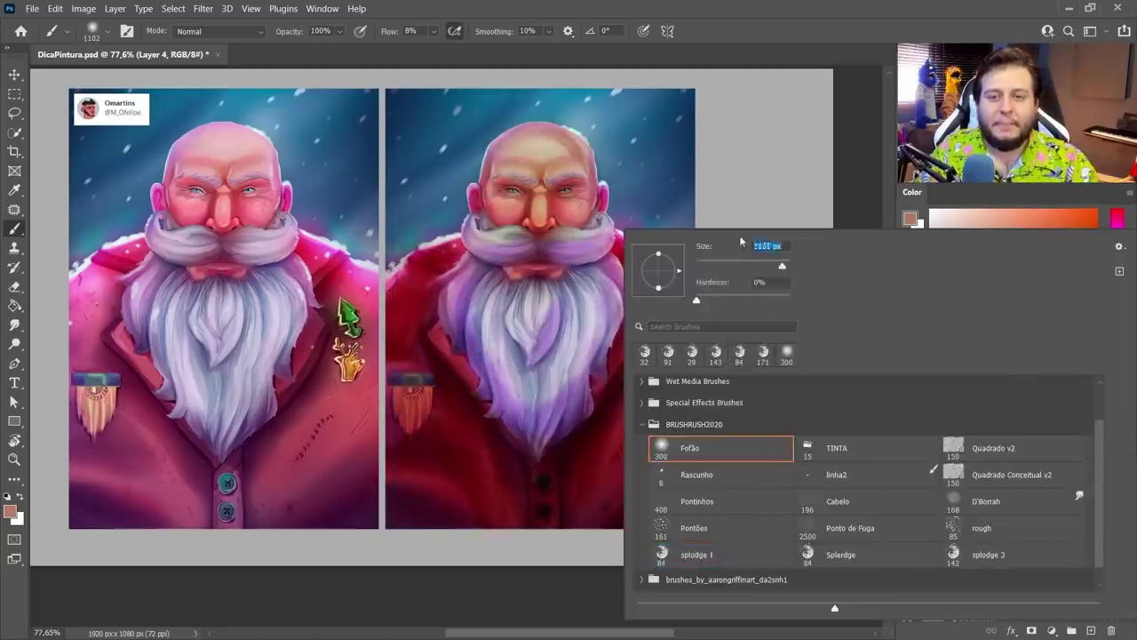
# Sample the light teal of the portrait's sky and set the brush size to 800 px
pyautogui.keyDown('alt'); pyautogui.click(633, 102); pyautogui.keyUp('alt')
pyautogui.moveTo(657, 124); pyautogui.dragTo(678, 150)
pyautogui.hotkey('ctrl', 'z')
pyautogui.rightClick(756, 218)
pyautogui.doubleClick(760, 234)
pyautogui.write('800')
# Undo the strong teal test stroke over the sky and lower the brush flow to 24%
pyautogui.moveTo(622, 124); pyautogui.dragTo(647, 129)
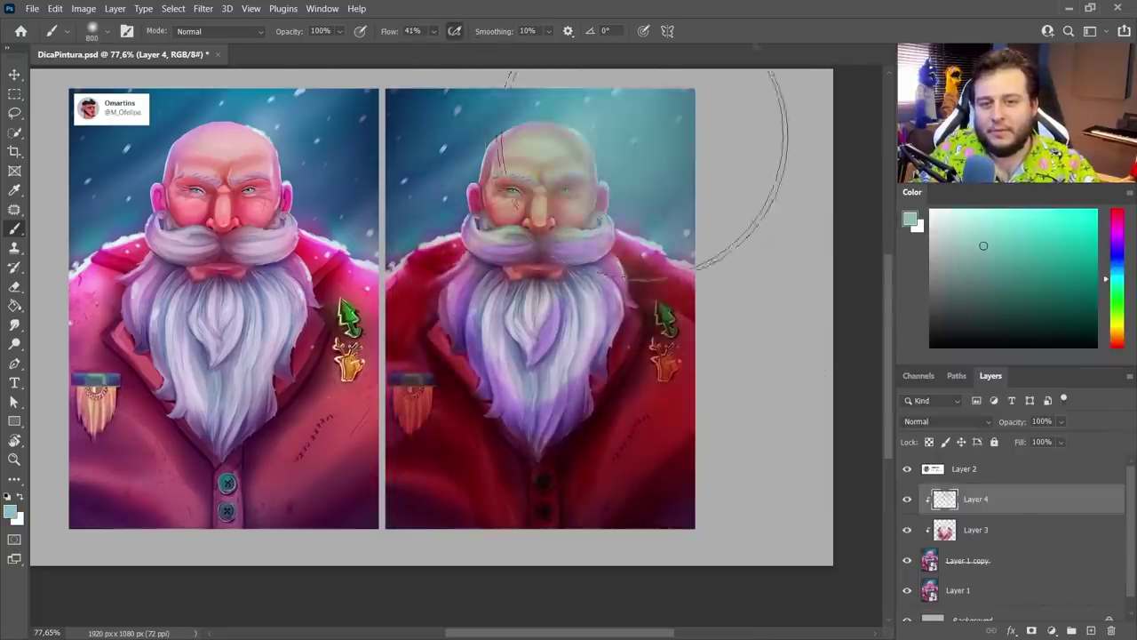
pyautogui.hotkey('ctrl', 'z')
pyautogui.click(434, 31)
pyautogui.moveTo(440, 44); pyautogui.dragTo(430, 44)
# Paint a teal haze over the right-hand portrait's sky, face and shoulders using lighter and darker teals
pyautogui.moveTo(630, 116); pyautogui.dragTo(525, 169)
pyautogui.keyDown('alt'); pyautogui.click(473, 146); pyautogui.keyUp('alt')
pyautogui.moveTo(622, 297); pyautogui.dragTo(498, 286)
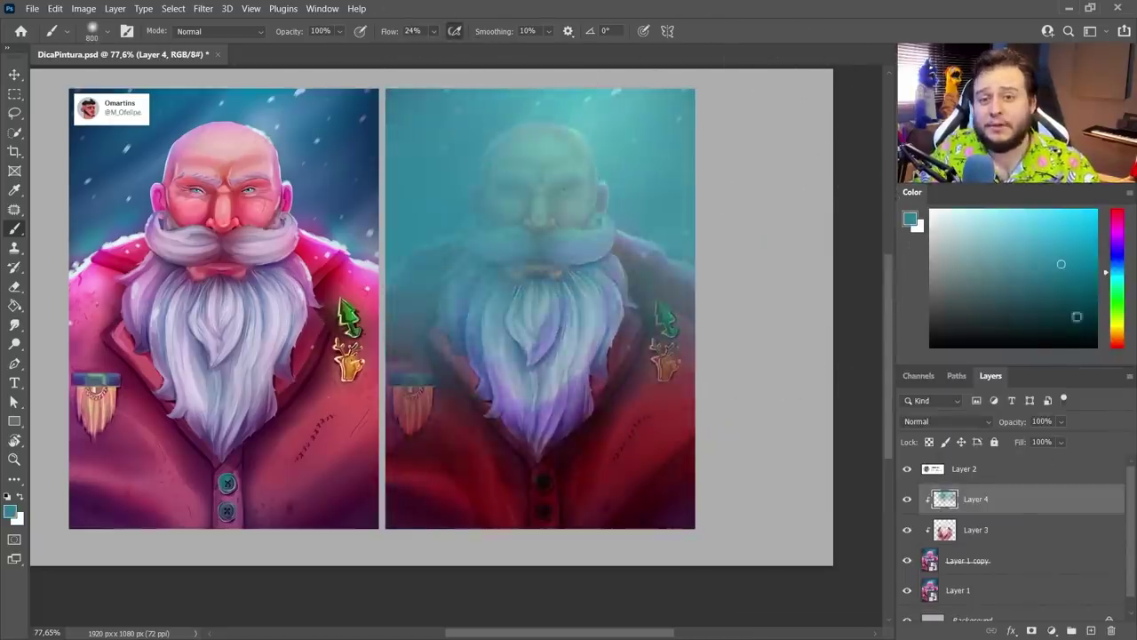
pyautogui.click(1076, 317)
pyautogui.moveTo(427, 306); pyautogui.dragTo(640, 233)
# Add a mask to Layer 4, outline the figure's head and body with the Lasso, and mask the teal haze off it
pyautogui.click(1031, 630)
pyautogui.press('z')
pyautogui.click(466, 242)
pyautogui.press('l')
pyautogui.moveTo(363, 262); pyautogui.dragTo(455, 238)
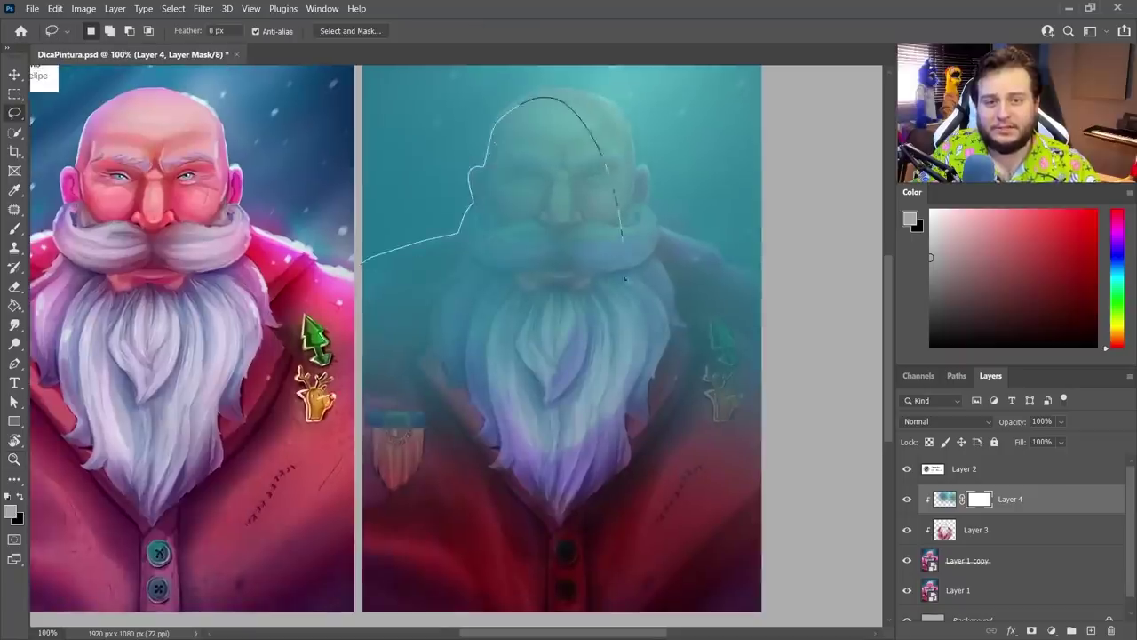
pyautogui.moveTo(622, 238)
pyautogui.mouseDown()
pyautogui.moveTo(628, 184)
pyautogui.moveTo(701, 279)
pyautogui.moveTo(257, 480)
pyautogui.moveTo(233, 342)
pyautogui.mouseUp()
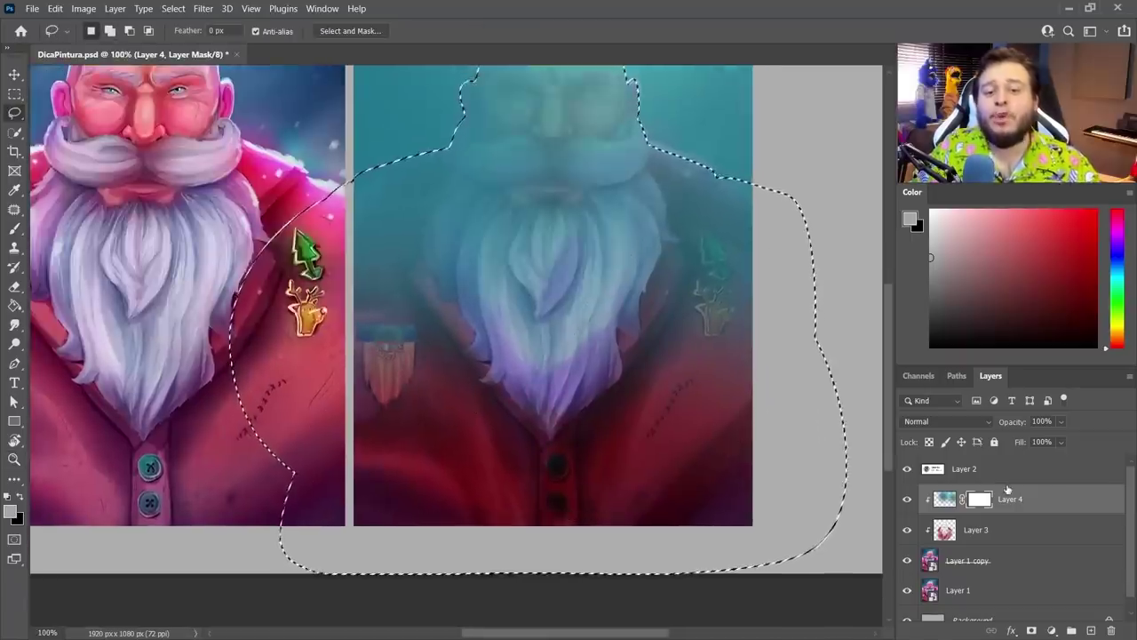
pyautogui.press('Delete')
pyautogui.hotkey('ctrl', 'd')
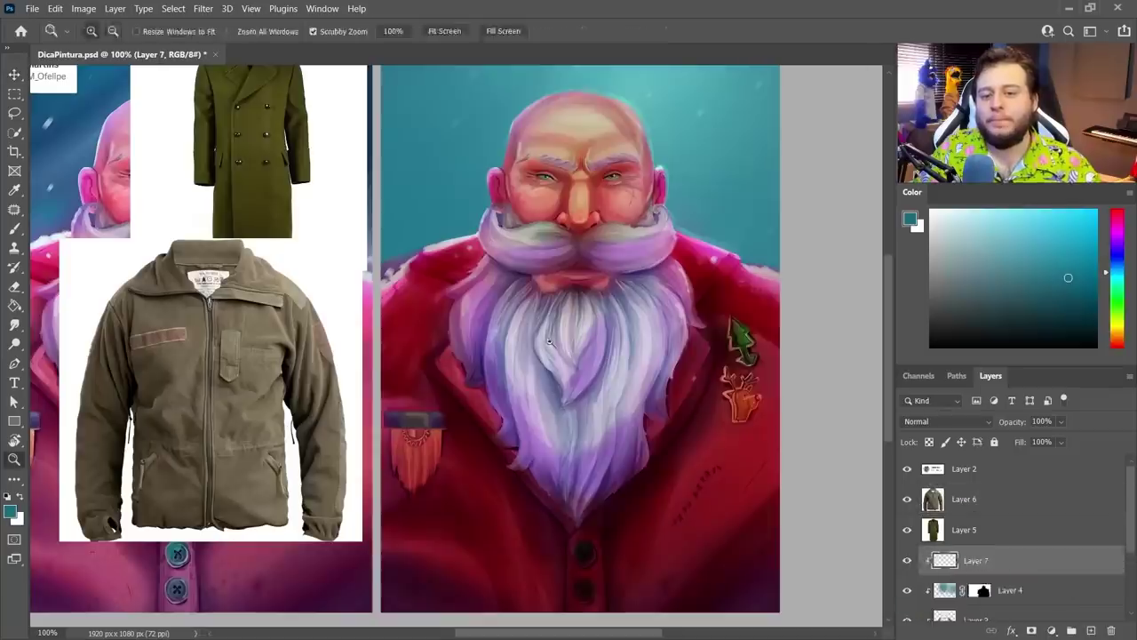
# Sketch dark lapel lines on the coat beneath the beard on Layer 7, with the Eraser ready for corrections
pyautogui.keyDown('alt'); pyautogui.click(605, 493); pyautogui.keyUp('alt')
pyautogui.moveTo(462, 530)
pyautogui.mouseDown()
pyautogui.moveTo(464, 562)
pyautogui.moveTo(544, 508)
pyautogui.mouseUp()
pyautogui.moveTo(645, 485)
pyautogui.mouseDown()
pyautogui.moveTo(718, 439)
pyautogui.moveTo(691, 409)
pyautogui.mouseUp()
pyautogui.press('e')
pyautogui.rightClick(683, 457)
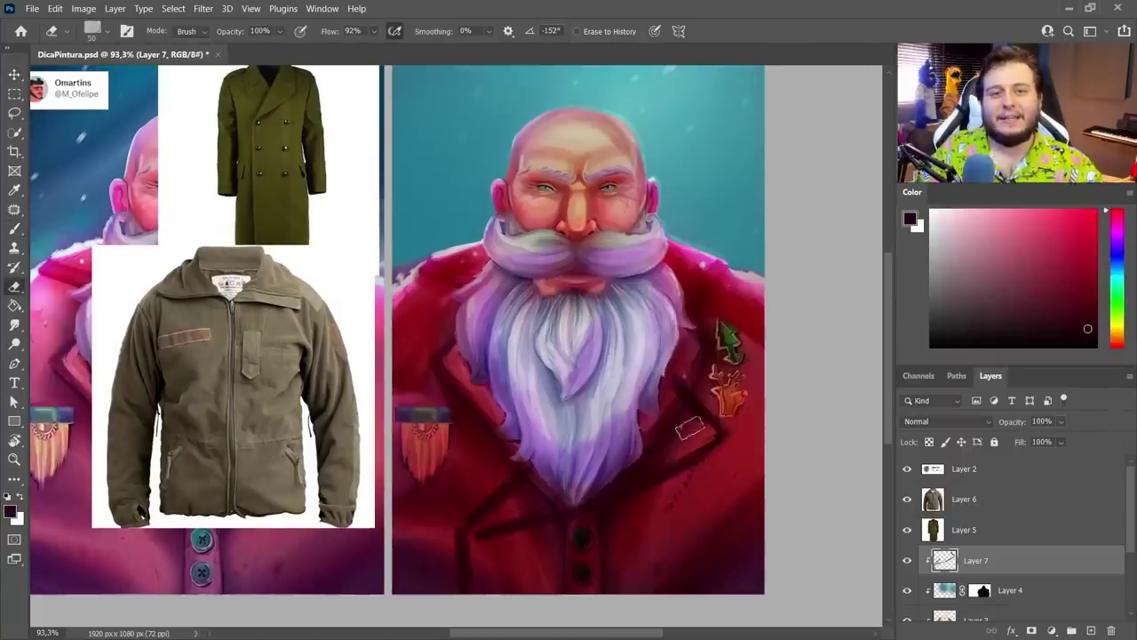
# Sketch the tall raised collar on both sides of the beard and the coat's front closure in dark strokes
pyautogui.press('b')
pyautogui.moveTo(438, 360); pyautogui.dragTo(478, 239)
pyautogui.moveTo(447, 310); pyautogui.dragTo(438, 342)
pyautogui.moveTo(451, 281)
pyautogui.mouseDown()
pyautogui.moveTo(471, 262)
pyautogui.moveTo(343, 324)
pyautogui.mouseUp()
pyautogui.moveTo(659, 256)
pyautogui.mouseDown()
pyautogui.moveTo(692, 323)
pyautogui.moveTo(714, 454)
pyautogui.mouseUp()
pyautogui.moveTo(484, 498)
pyautogui.mouseDown()
pyautogui.moveTo(457, 444)
pyautogui.moveTo(499, 488)
pyautogui.mouseUp()
pyautogui.moveTo(519, 529)
pyautogui.mouseDown()
pyautogui.moveTo(501, 462)
pyautogui.moveTo(514, 435)
pyautogui.mouseUp()
# Paint sampled reds into the right lapel below the beard to give it form
pyautogui.keyDown('alt'); pyautogui.click(498, 500); pyautogui.keyUp('alt')
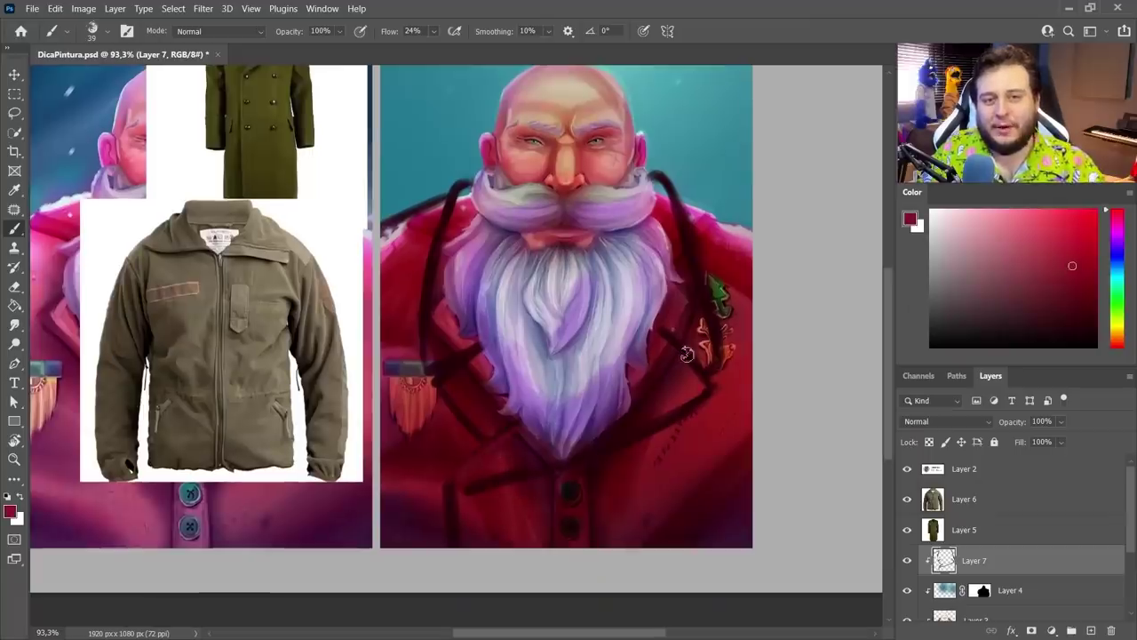
pyautogui.keyDown('alt'); pyautogui.click(641, 391); pyautogui.keyUp('alt')
pyautogui.moveTo(613, 430)
pyautogui.mouseDown()
pyautogui.moveTo(649, 365)
pyautogui.moveTo(689, 400)
pyautogui.mouseUp()
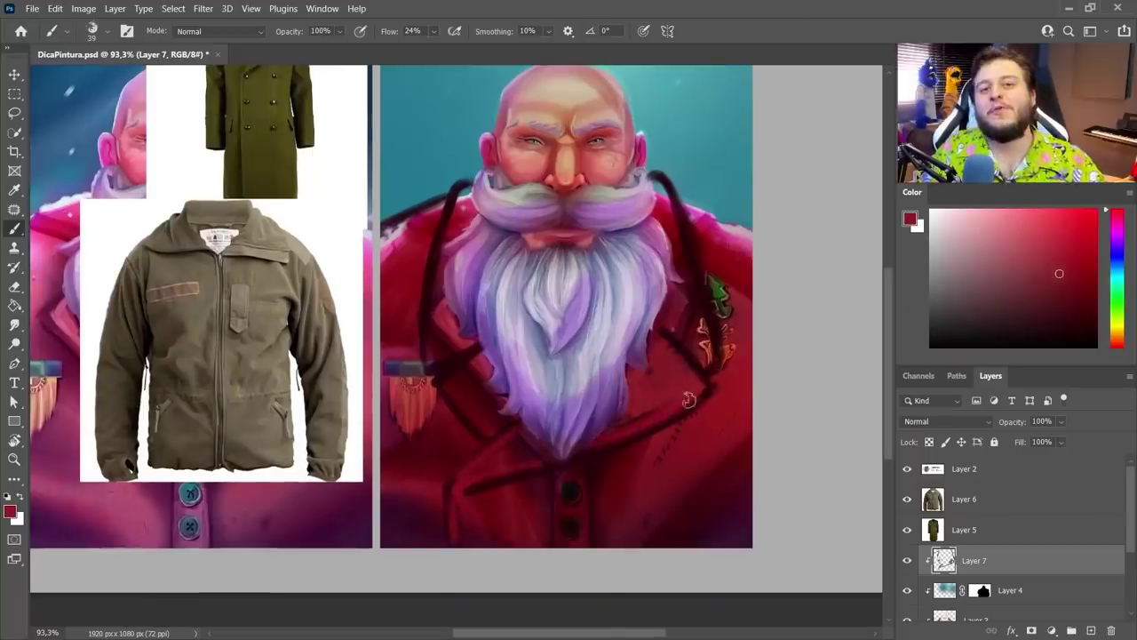
pyautogui.scroll(2, 527, 502)
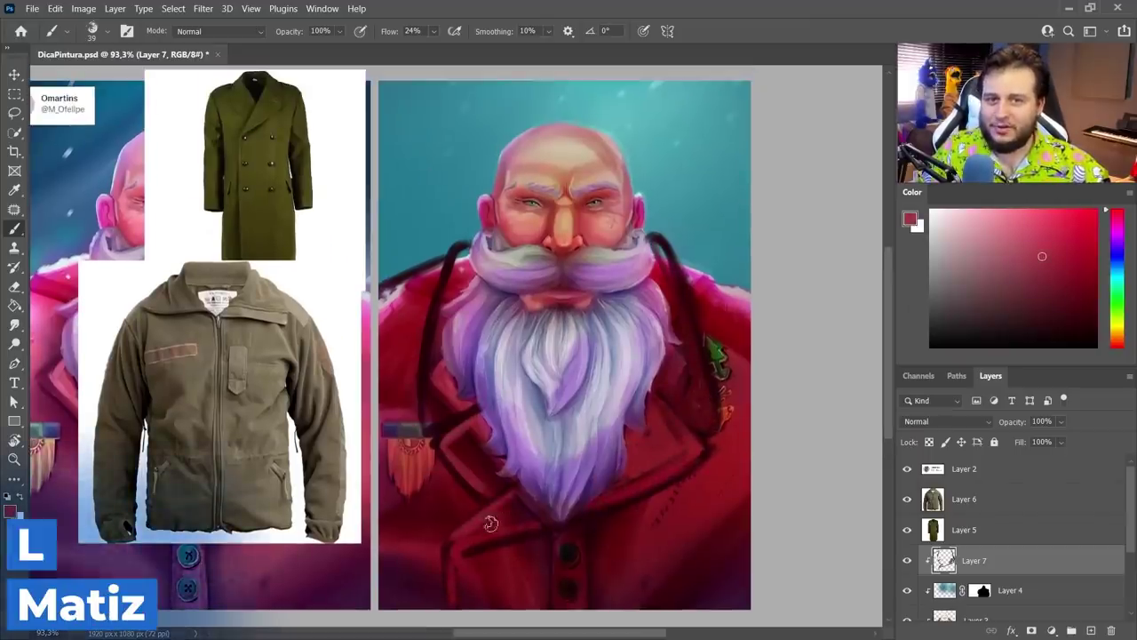
pyautogui.keyDown('alt'); pyautogui.click(659, 408); pyautogui.keyUp('alt')
pyautogui.keyDown('alt'); pyautogui.click(649, 409); pyautogui.keyUp('alt')
pyautogui.moveTo(648, 410); pyautogui.dragTo(671, 429)
pyautogui.keyDown('alt'); pyautogui.click(648, 448); pyautogui.keyUp('alt')
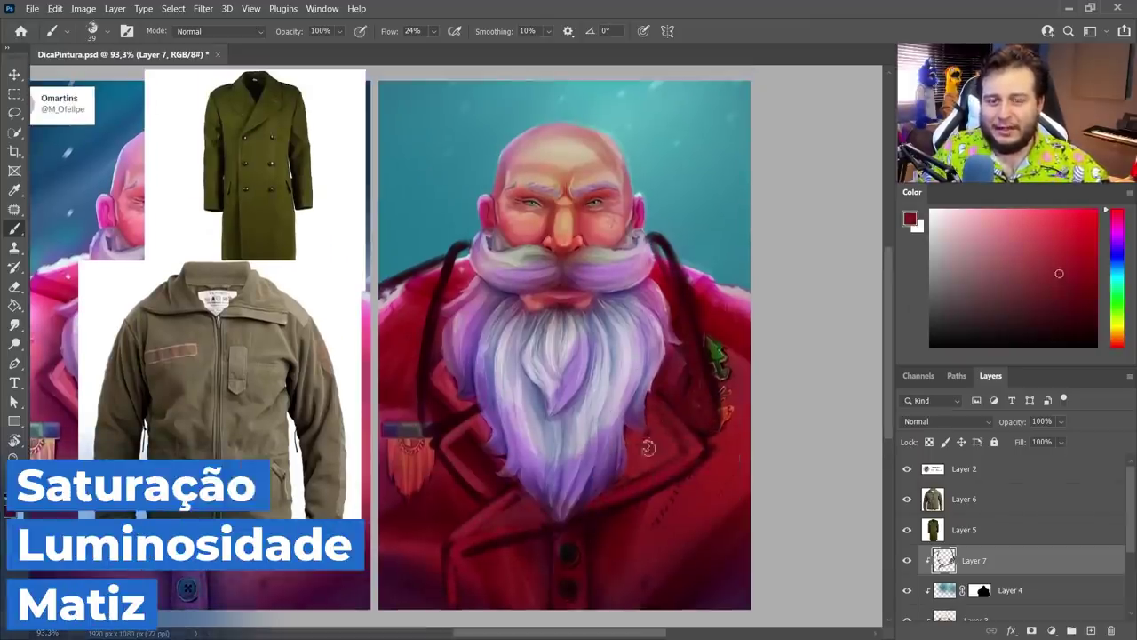
# Fill the left collar and left lapel with sampled dark and mid reds
pyautogui.keyDown('alt'); pyautogui.click(463, 273); pyautogui.keyUp('alt')
pyautogui.moveTo(462, 258); pyautogui.dragTo(442, 399)
pyautogui.keyDown('alt'); pyautogui.click(451, 417); pyautogui.keyUp('alt')
pyautogui.keyDown('alt'); pyautogui.click(435, 368); pyautogui.keyUp('alt')
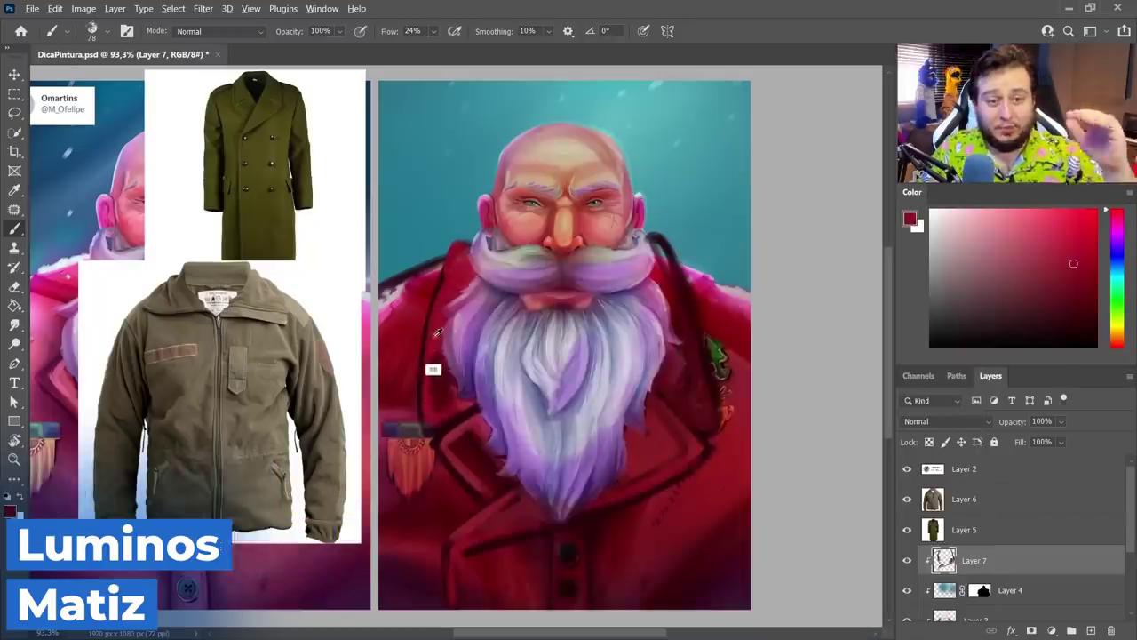
pyautogui.keyDown('alt'); pyautogui.click(442, 359); pyautogui.keyUp('alt')
pyautogui.moveTo(444, 360); pyautogui.dragTo(457, 404)
pyautogui.moveTo(444, 262); pyautogui.dragTo(432, 396)
pyautogui.keyDown('alt'); pyautogui.click(432, 423); pyautogui.keyUp('alt')
pyautogui.keyDown('alt'); pyautogui.click(436, 435); pyautogui.keyUp('alt')
pyautogui.moveTo(440, 435); pyautogui.dragTo(489, 467)
# Paint sampled reds over the lower coat and left chest, covering the buttons and the hanging medal
pyautogui.keyDown('alt'); pyautogui.click(458, 578); pyautogui.keyUp('alt')
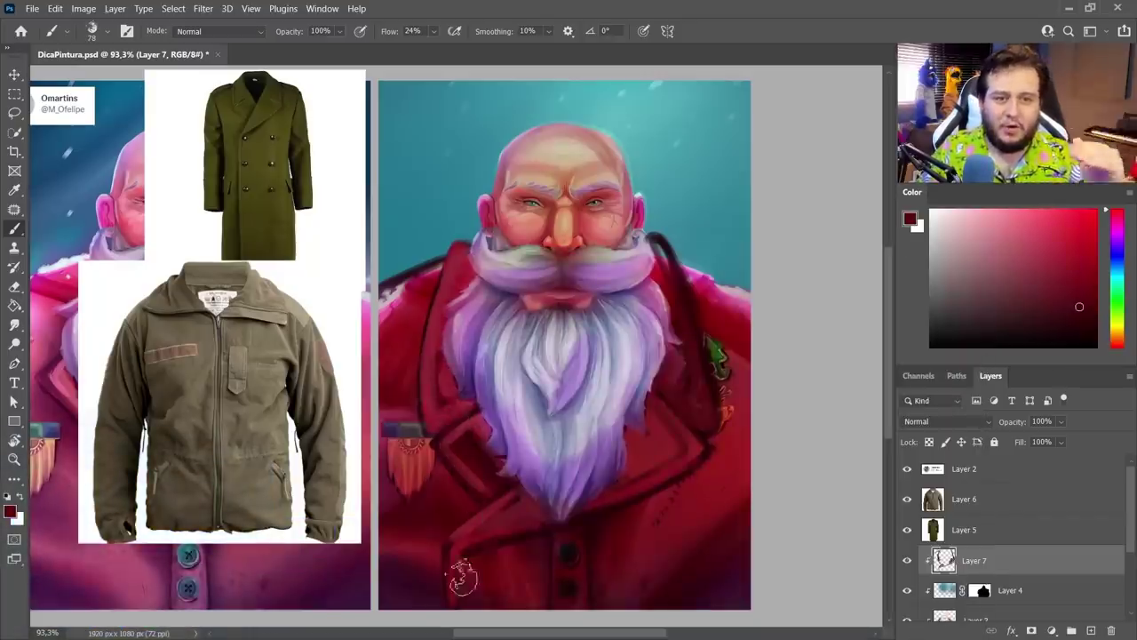
pyautogui.keyDown('alt'); pyautogui.click(516, 564); pyautogui.keyUp('alt')
pyautogui.keyDown('alt'); pyautogui.click(524, 552); pyautogui.keyUp('alt')
pyautogui.moveTo(497, 568); pyautogui.dragTo(586, 577)
pyautogui.keyDown('alt'); pyautogui.click(510, 533); pyautogui.keyUp('alt')
pyautogui.moveTo(498, 551); pyautogui.dragTo(611, 529)
pyautogui.keyDown('alt'); pyautogui.click(653, 525); pyautogui.keyUp('alt')
pyautogui.moveTo(658, 577); pyautogui.dragTo(711, 495)
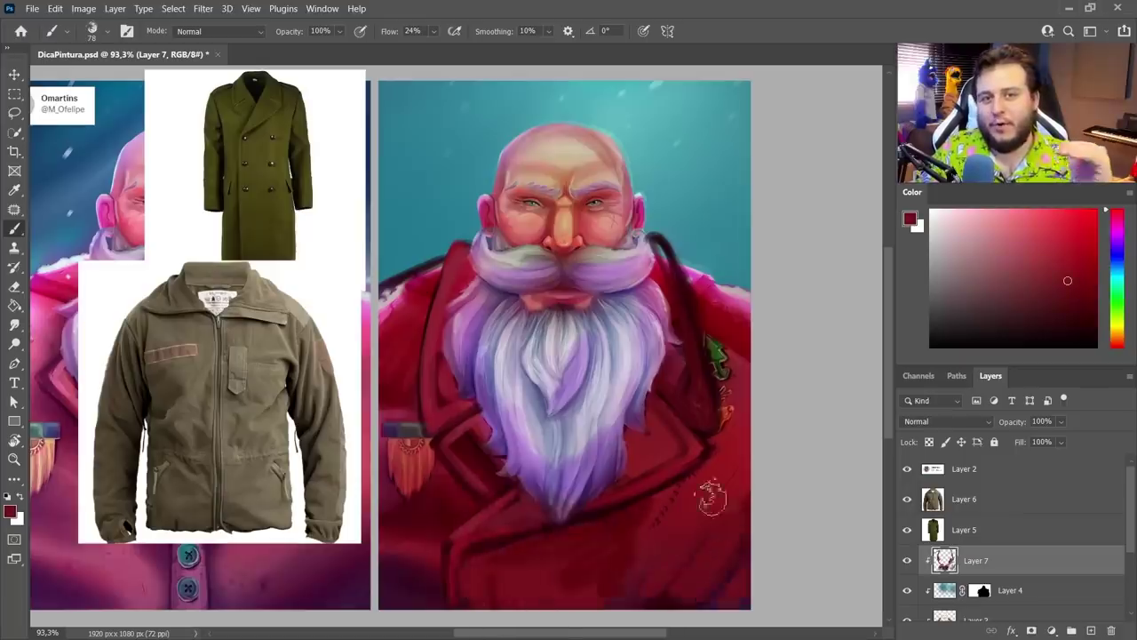
pyautogui.moveTo(395, 569); pyautogui.dragTo(413, 600)
pyautogui.keyDown('alt'); pyautogui.click(444, 474); pyautogui.keyUp('alt')
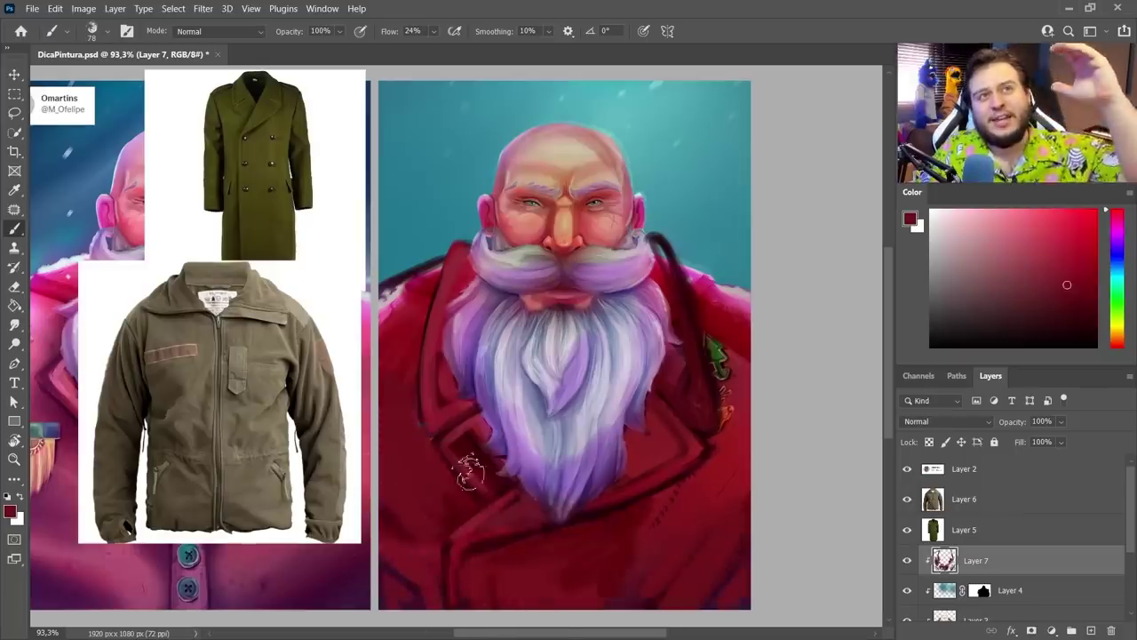
# Fill the right collar from the mustache down to the lapel notch with sampled reds
pyautogui.keyDown('alt'); pyautogui.click(684, 401); pyautogui.keyUp('alt')
pyautogui.moveTo(677, 381); pyautogui.dragTo(662, 256)
pyautogui.keyDown('alt'); pyautogui.click(672, 323); pyautogui.keyUp('alt')
pyautogui.keyDown('alt'); pyautogui.click(675, 328); pyautogui.keyUp('alt')
pyautogui.moveTo(672, 306); pyautogui.dragTo(700, 411)
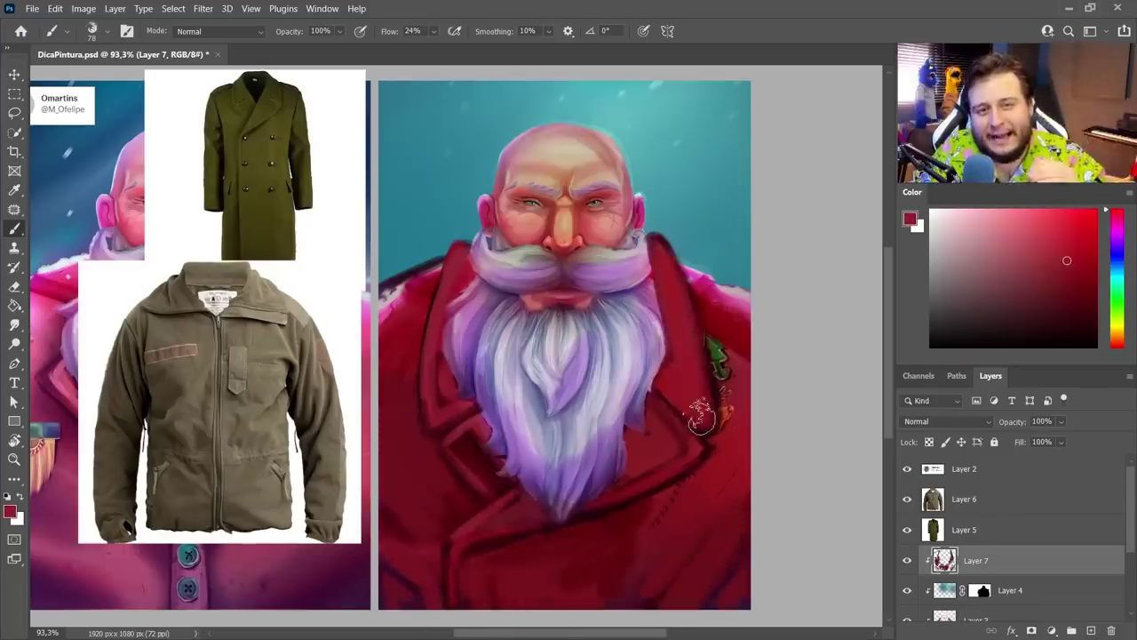
# Darken the outer edge of the right collar using a 34 px brush
pyautogui.rightClick(682, 382)
pyautogui.keyDown('alt'); pyautogui.click(681, 396); pyautogui.keyUp('alt')
pyautogui.moveTo(714, 286); pyautogui.dragTo(710, 391)
# Paint sampled coat reds along both shoulders to cover the snow
pyautogui.keyDown('alt'); pyautogui.click(670, 246); pyautogui.keyUp('alt')
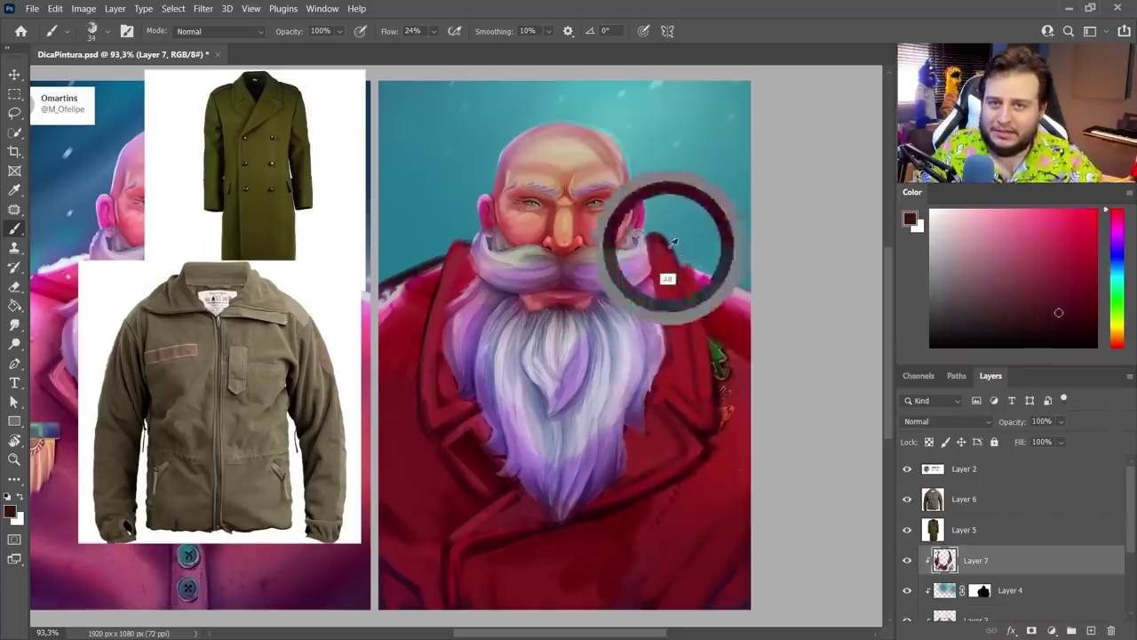
pyautogui.moveTo(691, 270); pyautogui.dragTo(749, 295)
pyautogui.keyDown('alt'); pyautogui.click(432, 281); pyautogui.keyUp('alt')
pyautogui.moveTo(435, 267); pyautogui.dragTo(382, 289)
pyautogui.keyDown('alt'); pyautogui.click(414, 316); pyautogui.keyUp('alt')
pyautogui.moveTo(426, 282); pyautogui.dragTo(396, 304)
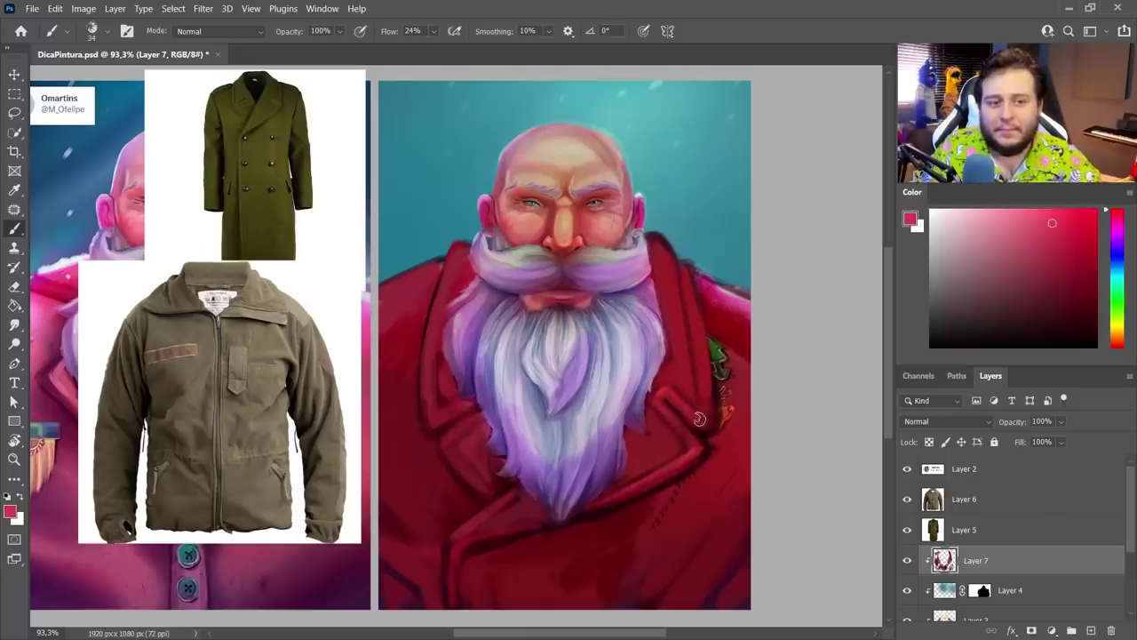
# Paint sampled reds over the tree and reindeer pins beside the right collar
pyautogui.keyDown('alt'); pyautogui.click(734, 334); pyautogui.keyUp('alt')
pyautogui.moveTo(707, 283)
pyautogui.mouseDown()
pyautogui.moveTo(748, 311)
pyautogui.moveTo(726, 426)
pyautogui.mouseUp()
pyautogui.keyDown('alt'); pyautogui.click(738, 334); pyautogui.keyUp('alt')
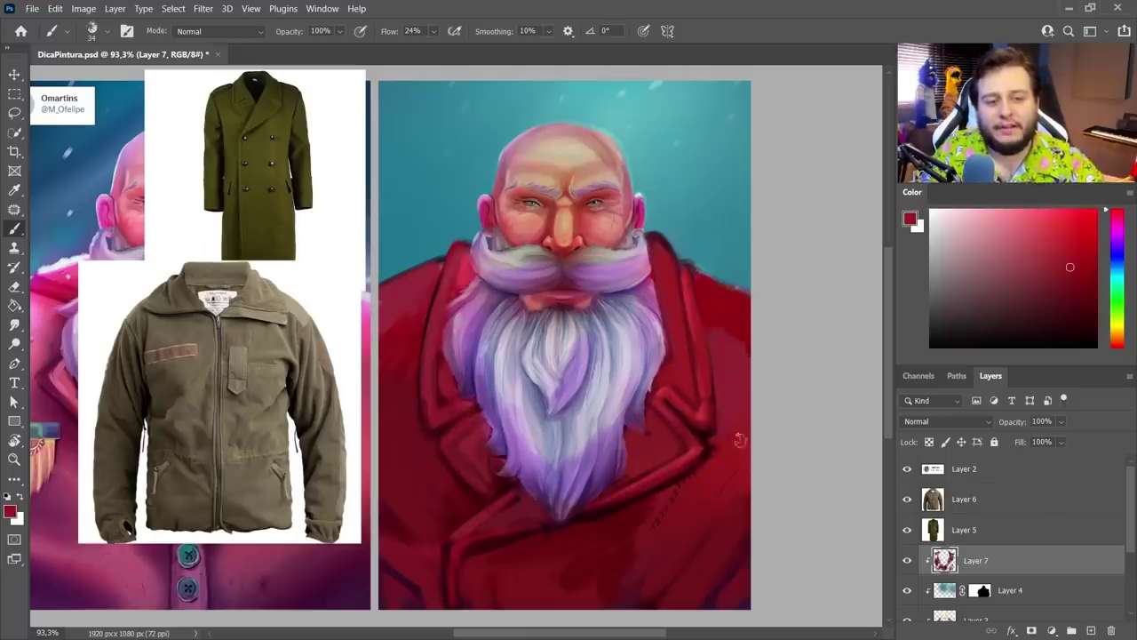
# Enlarge the brush to 97 px and paint sampled red over the stitch marks on the right chest
pyautogui.rightClick(581, 527)
pyautogui.moveTo(665, 285); pyautogui.dragTo(696, 286)
pyautogui.keyDown('alt'); pyautogui.click(688, 520); pyautogui.keyUp('alt')
pyautogui.moveTo(613, 542); pyautogui.dragTo(674, 483)
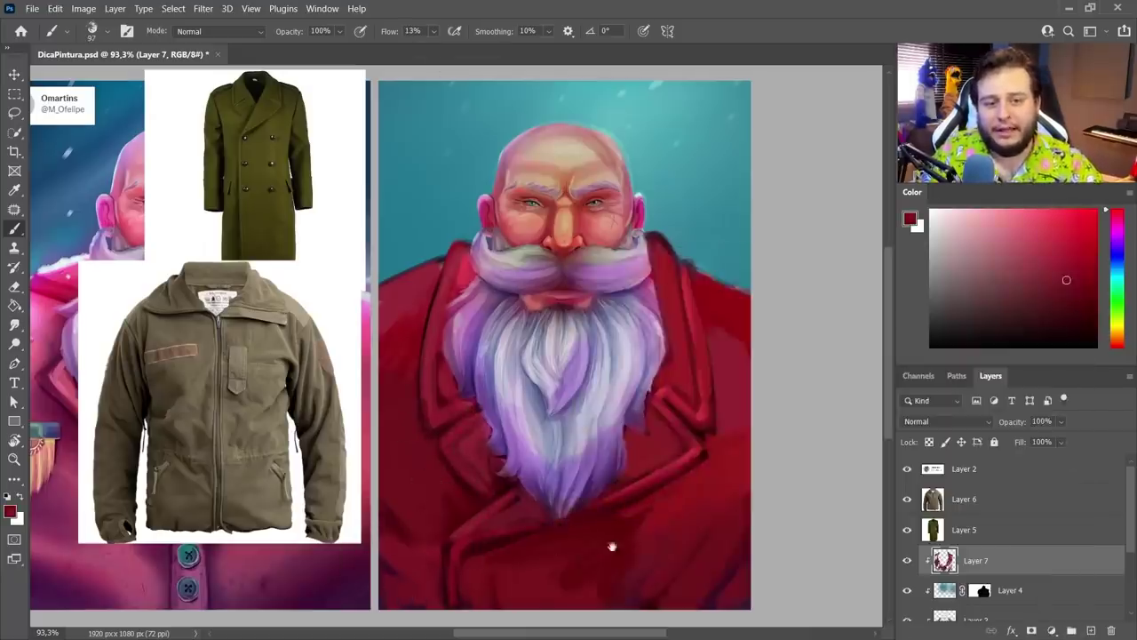
# Deepen the left lapel with sampled red and refine the front closure's dark edge using a 15 px brush
pyautogui.moveTo(612, 547); pyautogui.dragTo(626, 430)
pyautogui.keyDown('alt'); pyautogui.click(448, 447); pyautogui.keyUp('alt')
pyautogui.moveTo(448, 422); pyautogui.dragTo(448, 476)
pyautogui.moveTo(635, 387); pyautogui.dragTo(607, 435)
pyautogui.rightClick(607, 436)
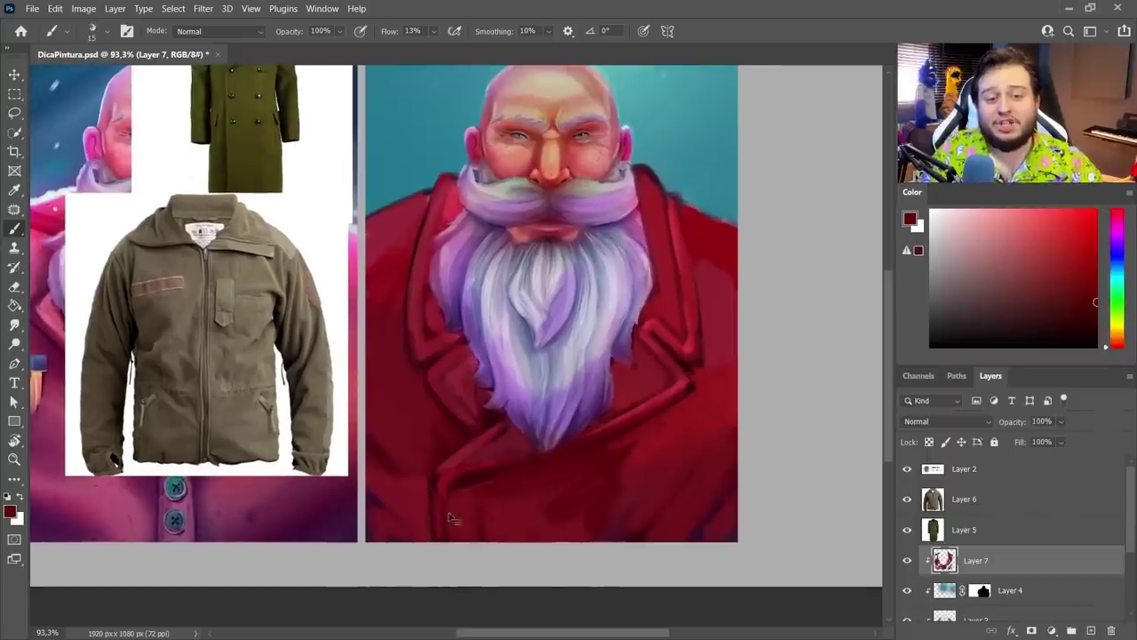
pyautogui.moveTo(452, 485); pyautogui.dragTo(446, 535)
pyautogui.keyDown('alt'); pyautogui.click(629, 465); pyautogui.keyUp('alt')
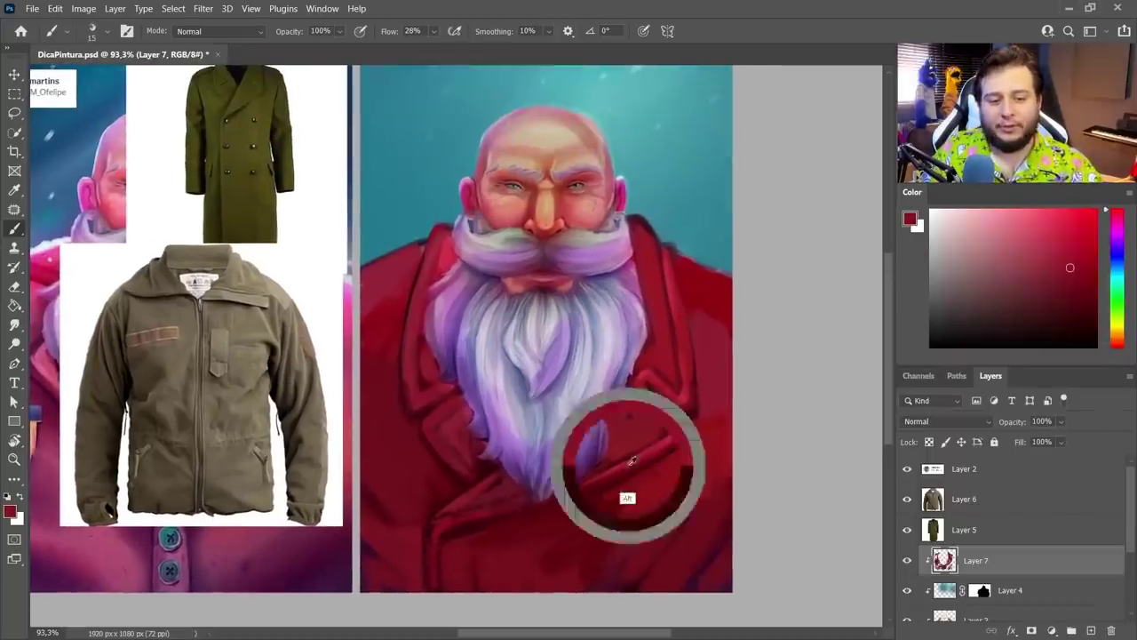
pyautogui.keyDown('alt'); pyautogui.click(425, 524); pyautogui.keyUp('alt')
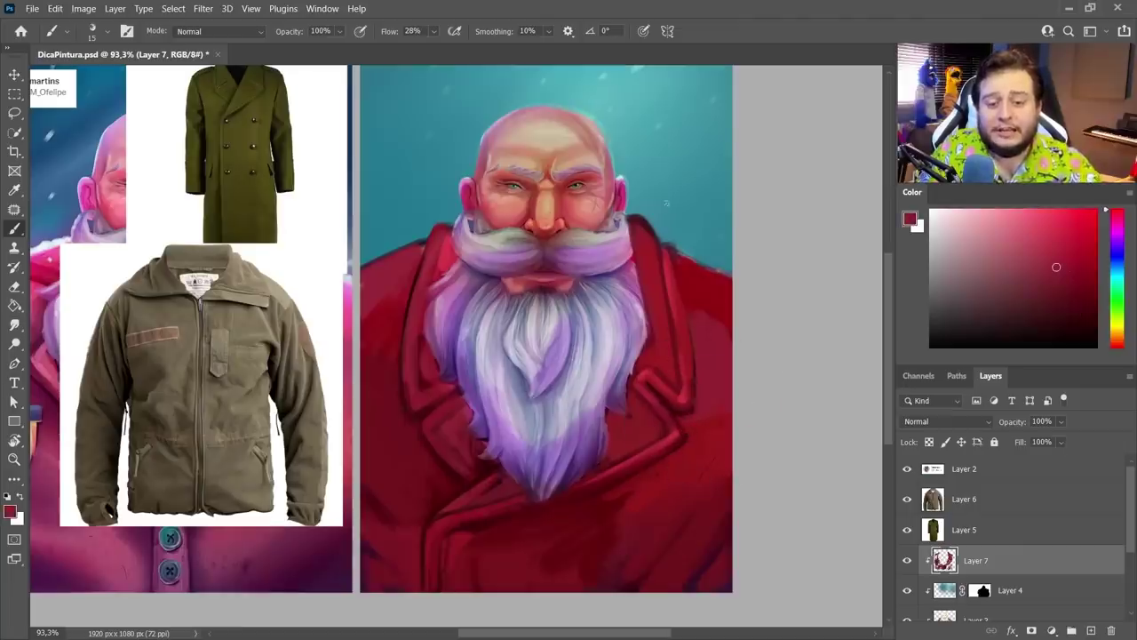
# Paint a pocket and a vertical tab on the lower coat with sampled reds and a 23 px brush
pyautogui.rightClick(575, 293)
pyautogui.moveTo(704, 286); pyautogui.dragTo(707, 286)
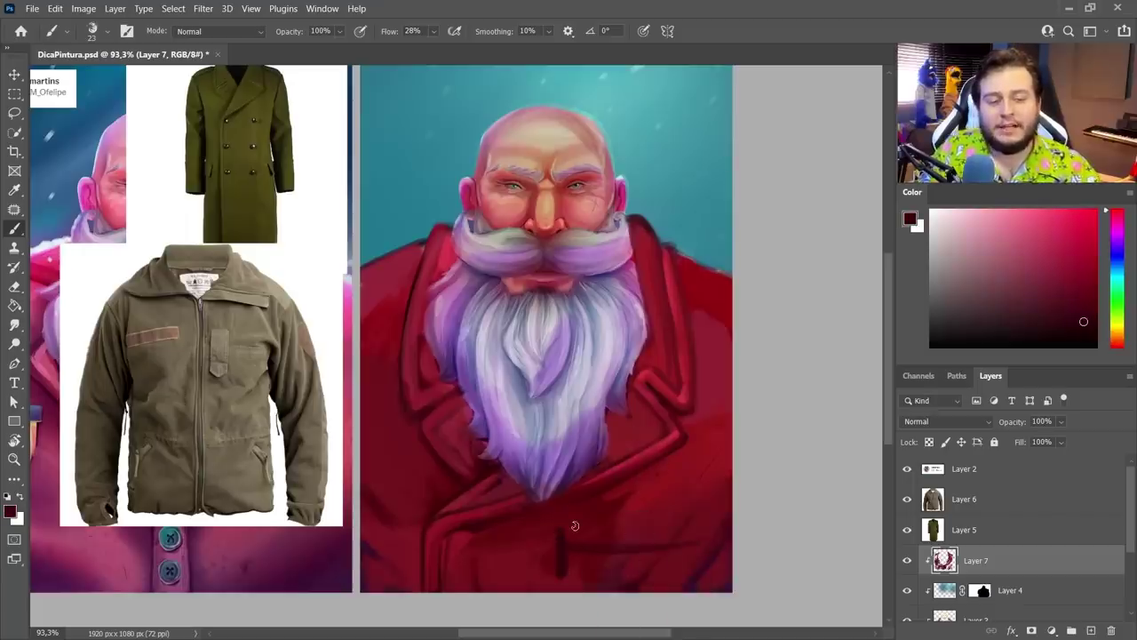
pyautogui.keyDown('alt'); pyautogui.click(648, 449); pyautogui.keyUp('alt')
pyautogui.moveTo(565, 549); pyautogui.dragTo(689, 547)
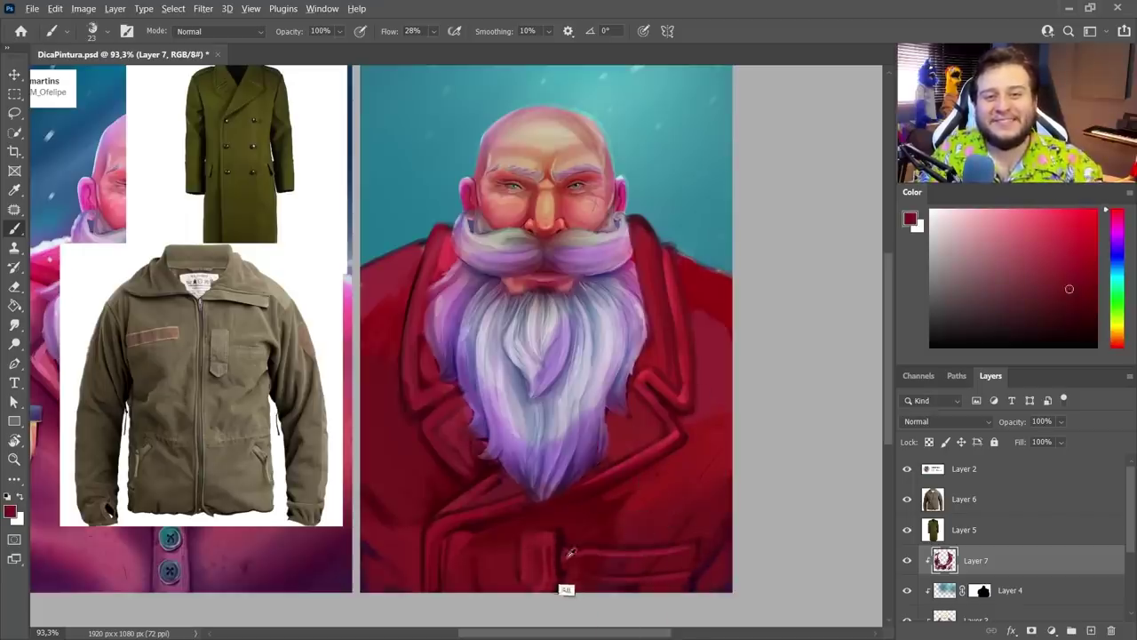
# Refine the tab, pocket and lapel folds with lighter and darker sampled reds
pyautogui.press('r')
pyautogui.moveTo(568, 553)
pyautogui.mouseDown()
pyautogui.moveTo(382, 533)
pyautogui.moveTo(316, 472)
pyautogui.moveTo(617, 578)
pyautogui.mouseUp()
pyautogui.press('r')
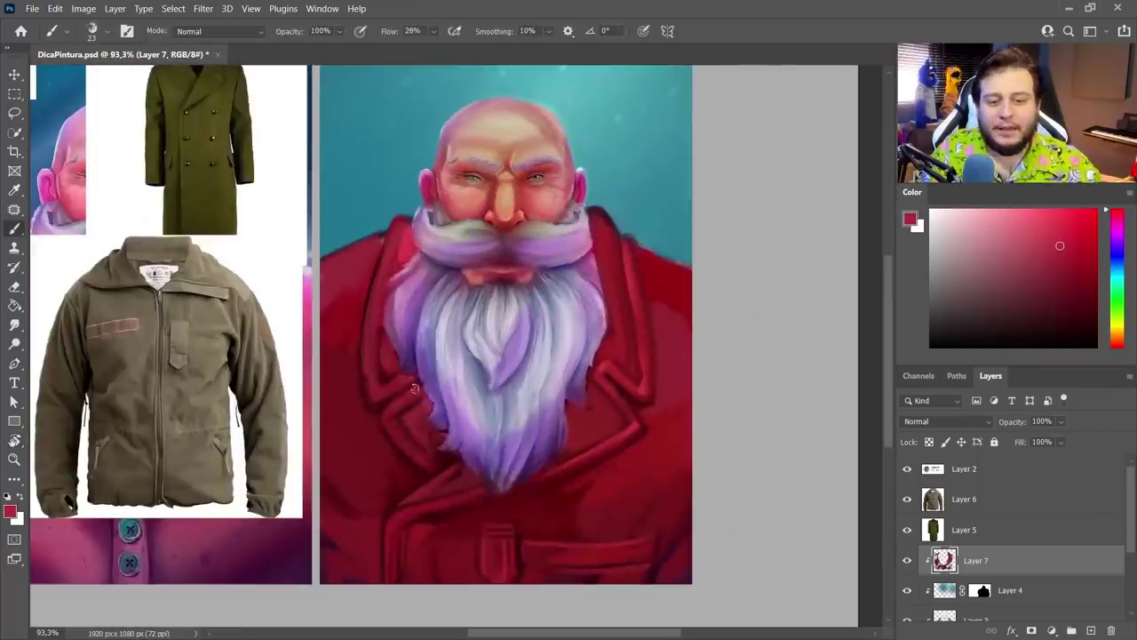
pyautogui.press('space')
pyautogui.moveTo(565, 443)
pyautogui.mouseDown()
pyautogui.moveTo(574, 486)
pyautogui.moveTo(591, 450)
pyautogui.mouseUp()
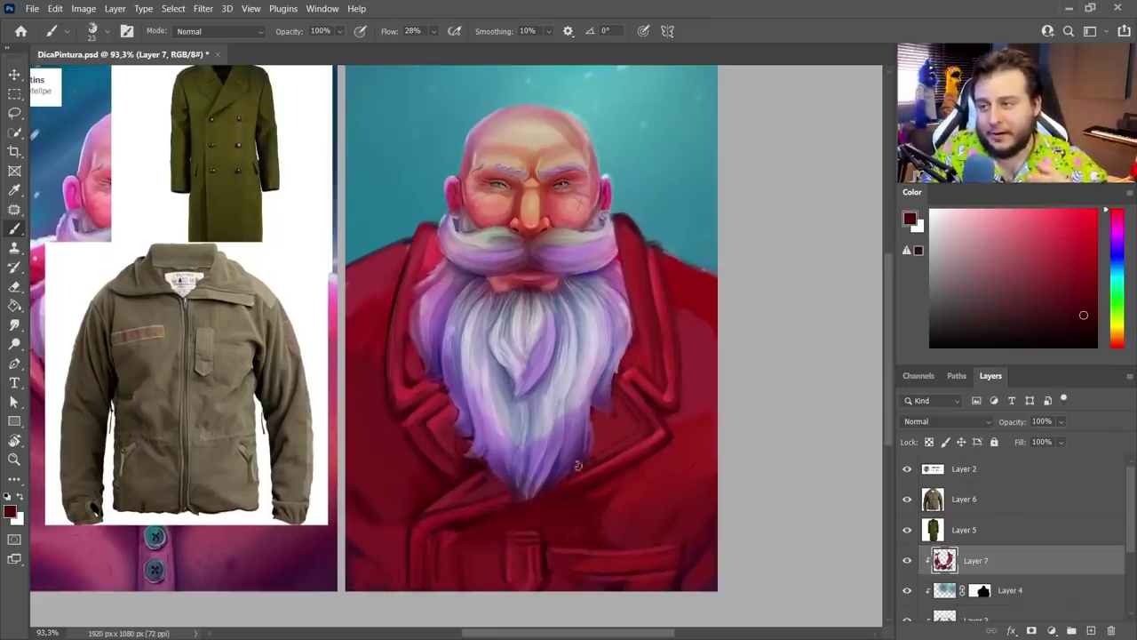
pyautogui.keyDown('alt'); pyautogui.click(414, 430); pyautogui.keyUp('alt')
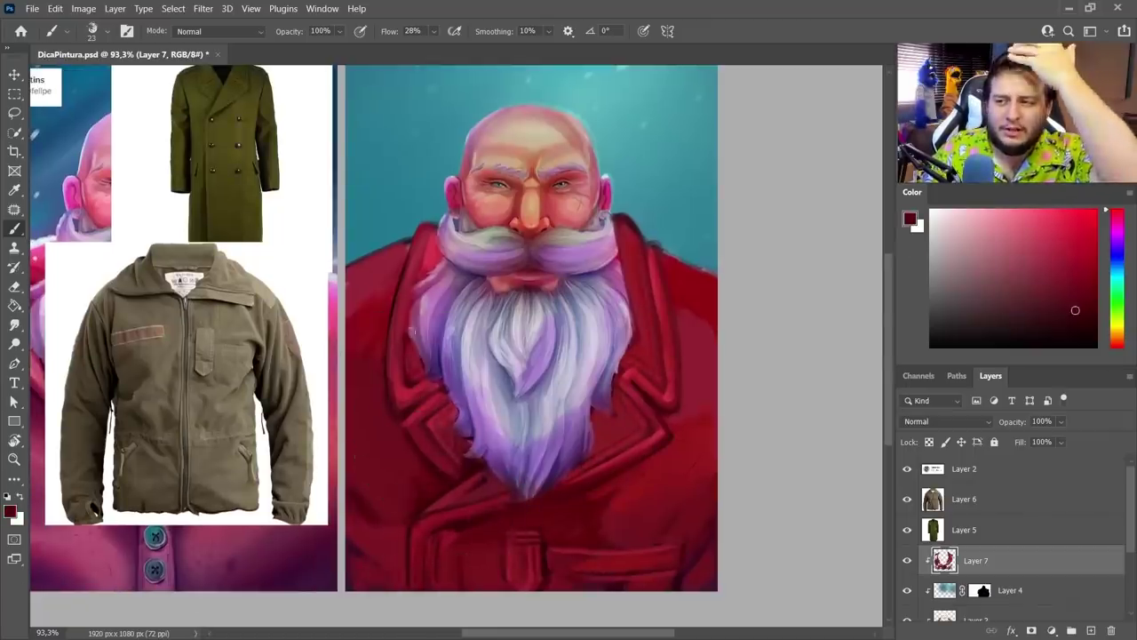
# Add a layer above Layer 7, save the document, and paint sampled sky teal along both shoulders to reshape the coat's silhouette
pyautogui.click(1091, 630)
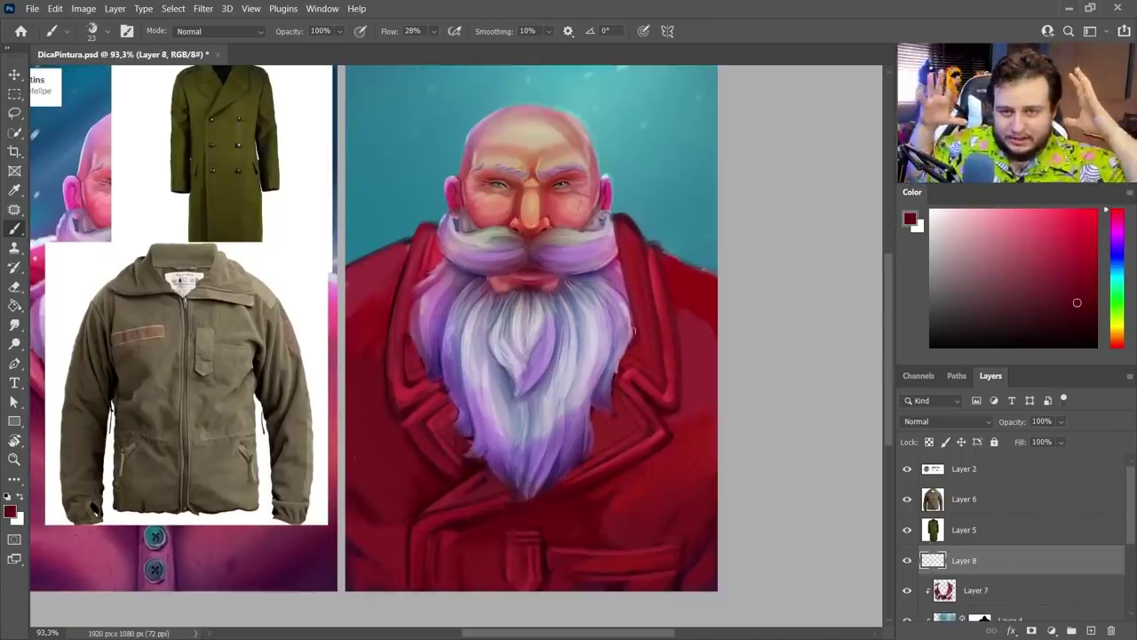
pyautogui.keyDown('alt'); pyautogui.click(421, 222); pyautogui.keyUp('alt')
pyautogui.hotkey('ctrl', 's')
pyautogui.moveTo(401, 264); pyautogui.dragTo(403, 297)
pyautogui.moveTo(434, 252)
pyautogui.mouseDown()
pyautogui.moveTo(410, 282)
pyautogui.moveTo(327, 315)
pyautogui.mouseUp()
pyautogui.moveTo(620, 254); pyautogui.dragTo(733, 317)
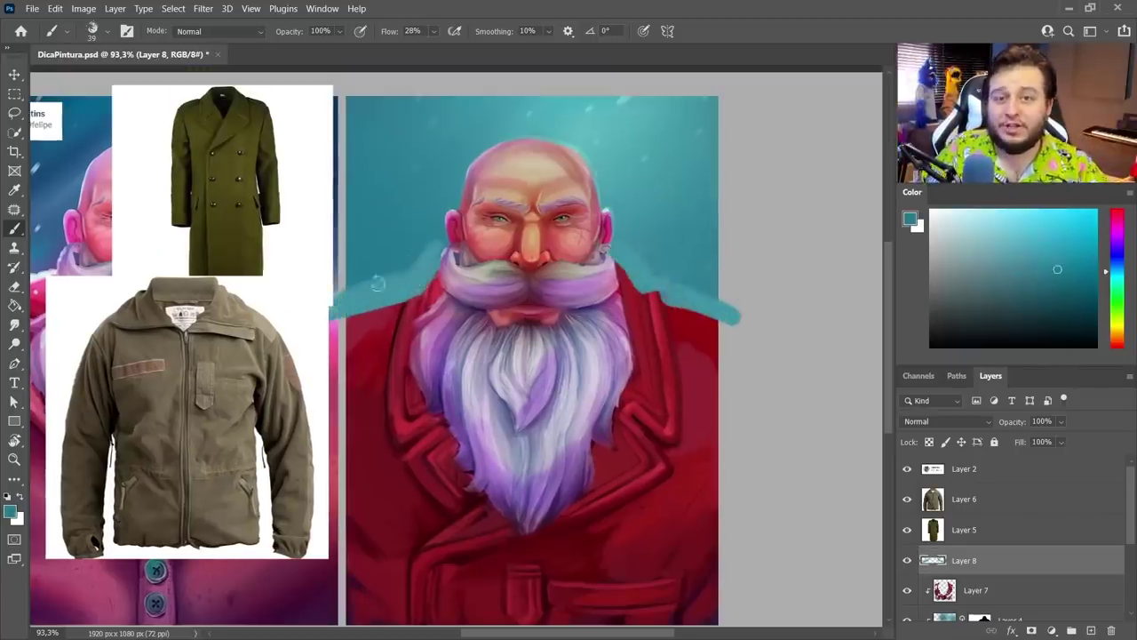
# Blend the teal above both shoulders into the sky and erase the excess around the collar and picture edge
pyautogui.moveTo(379, 283); pyautogui.dragTo(342, 302)
pyautogui.press('e')
pyautogui.moveTo(441, 248); pyautogui.dragTo(416, 286)
pyautogui.press('b')
pyautogui.keyDown('alt'); pyautogui.click(655, 259); pyautogui.keyUp('alt')
pyautogui.moveTo(650, 261); pyautogui.dragTo(661, 270)
pyautogui.press('e')
pyautogui.moveTo(711, 315)
pyautogui.mouseDown()
pyautogui.moveTo(635, 287)
pyautogui.moveTo(622, 267)
pyautogui.moveTo(728, 314)
pyautogui.mouseUp()
# Finish the right shoulder's outline with sampled sky teal and clip Layer 8 to the portrait
pyautogui.press('b')
pyautogui.keyDown('alt'); pyautogui.click(662, 267); pyautogui.keyUp('alt')
pyautogui.moveTo(657, 270); pyautogui.dragTo(739, 311)
pyautogui.hotkey('ctrl', '[')
pyautogui.hotkey('ctrl', ']')
pyautogui.scroll(-5, 657, 486)
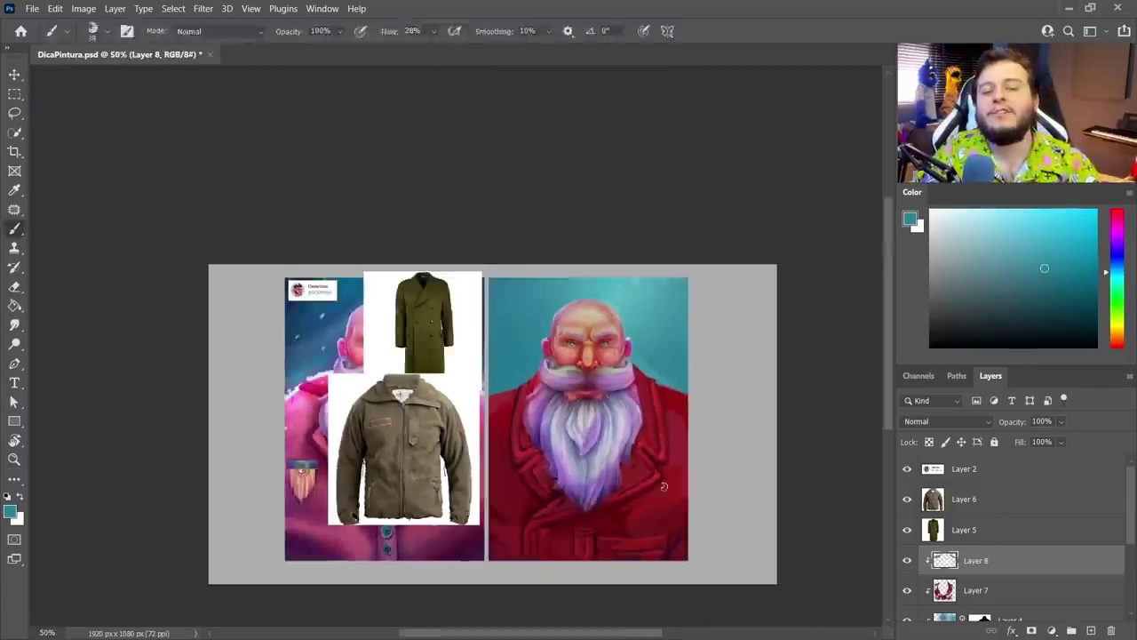
# Add a new layer above Layer 8, clip it to the portrait and ready the brush for repainting the beard
pyautogui.moveTo(625, 438); pyautogui.dragTo(663, 412)
pyautogui.keyDown('alt'); pyautogui.click(627, 287); pyautogui.keyUp('alt')
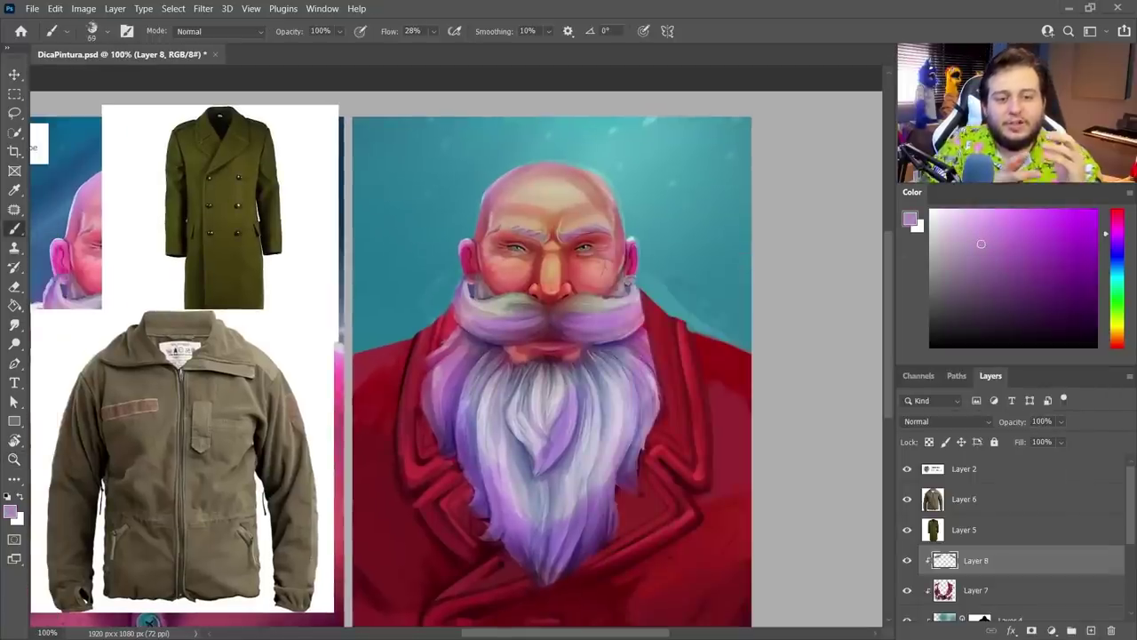
pyautogui.click(954, 496)
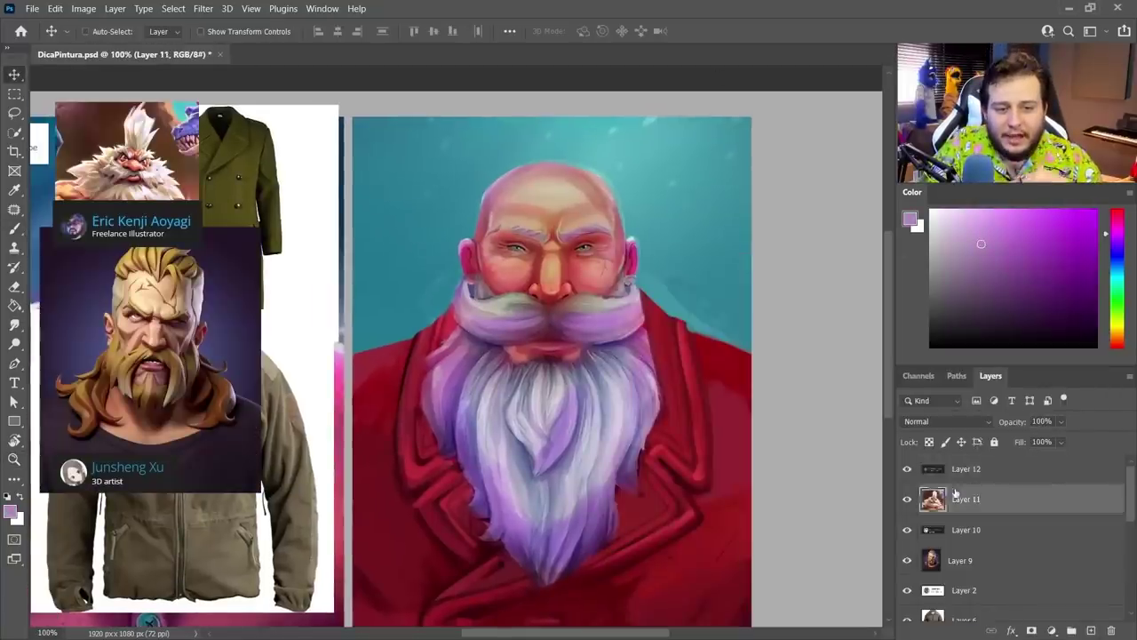
pyautogui.click(960, 560)
pyautogui.scroll(-3, 959, 559)
pyautogui.click(975, 590)
pyautogui.click(1091, 630)
pyautogui.hotkey('ctrl', 'alt', 'g')
pyautogui.press('b')
pyautogui.moveTo(613, 399); pyautogui.dragTo(645, 382)
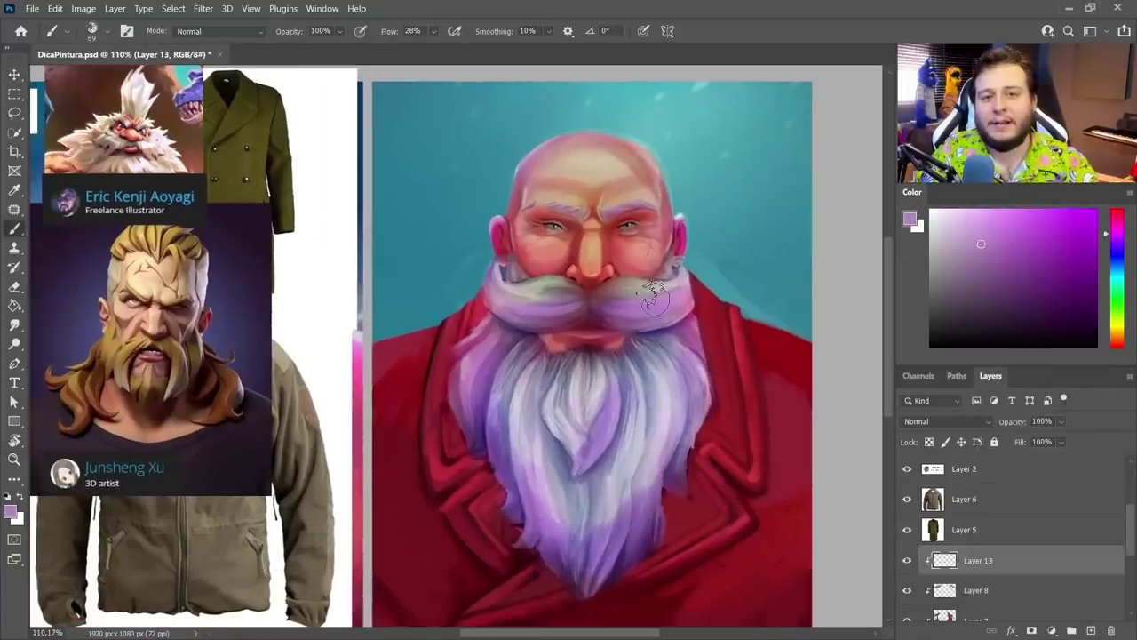
# Repaint the beard in sampled lavender and pale blue, reshaping it into pointed, curling locks inside a lassoed outline
pyautogui.rightClick(614, 238)
pyautogui.moveTo(707, 277); pyautogui.dragTo(701, 277)
pyautogui.rightClick(622, 233)
pyautogui.keyDown('alt'); pyautogui.click(613, 306); pyautogui.keyUp('alt')
pyautogui.rightClick(580, 266)
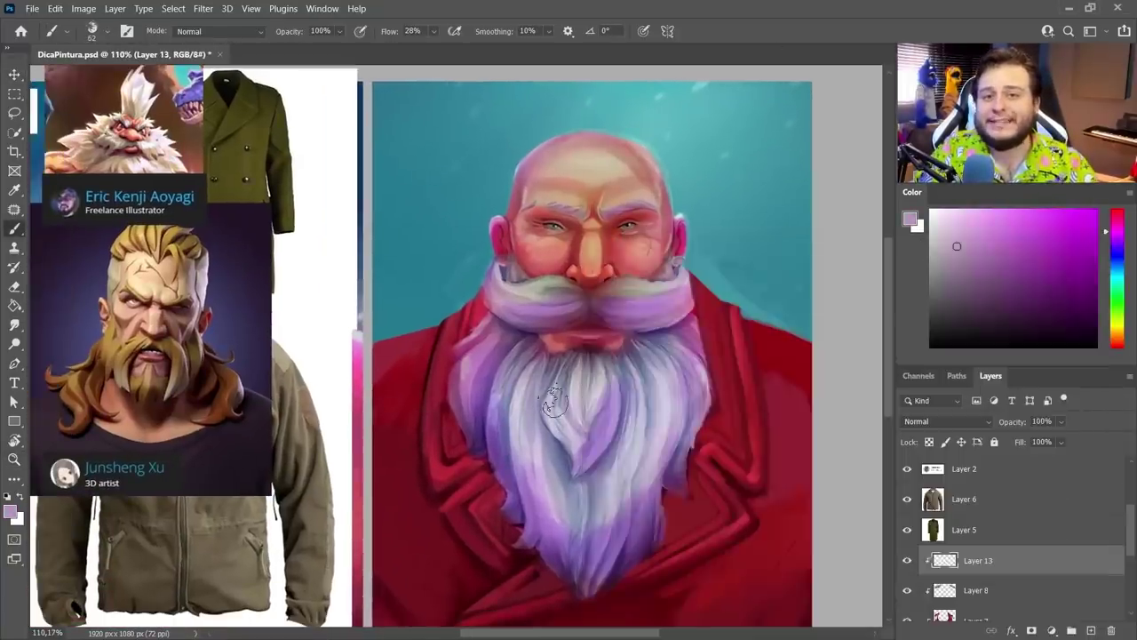
pyautogui.keyDown('alt'); pyautogui.click(449, 276); pyautogui.keyUp('alt')
pyautogui.moveTo(474, 416); pyautogui.dragTo(477, 446)
pyautogui.keyDown('alt'); pyautogui.click(476, 408); pyautogui.keyUp('alt')
pyautogui.moveTo(476, 348); pyautogui.dragTo(473, 435)
pyautogui.moveTo(521, 317); pyautogui.dragTo(565, 329)
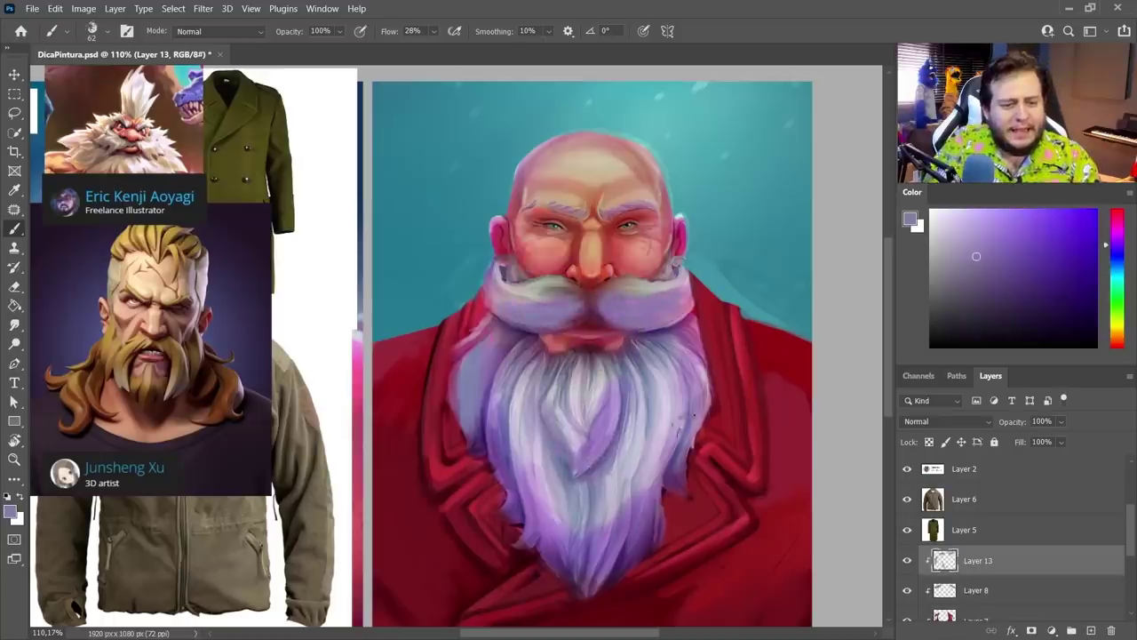
pyautogui.press('l')
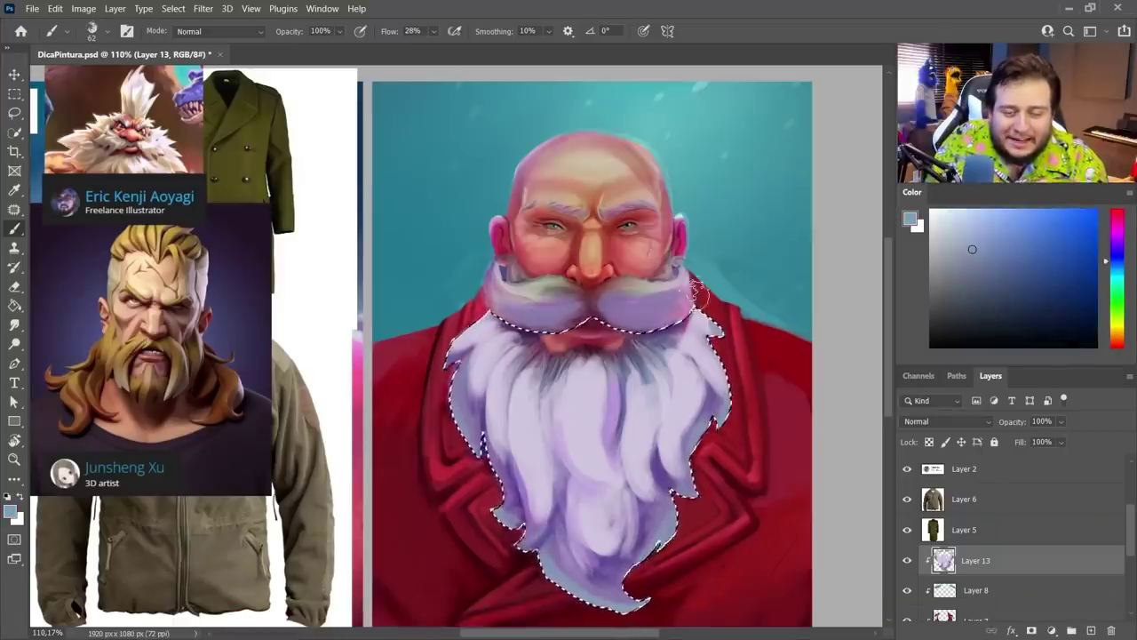
# Set the brush to 50 px and paint sampled skin tones on both sides of the chin below the mouth
pyautogui.rightClick(683, 270)
pyautogui.rightClick(513, 388)
pyautogui.keyDown('alt'); pyautogui.click(597, 344); pyautogui.keyUp('alt')
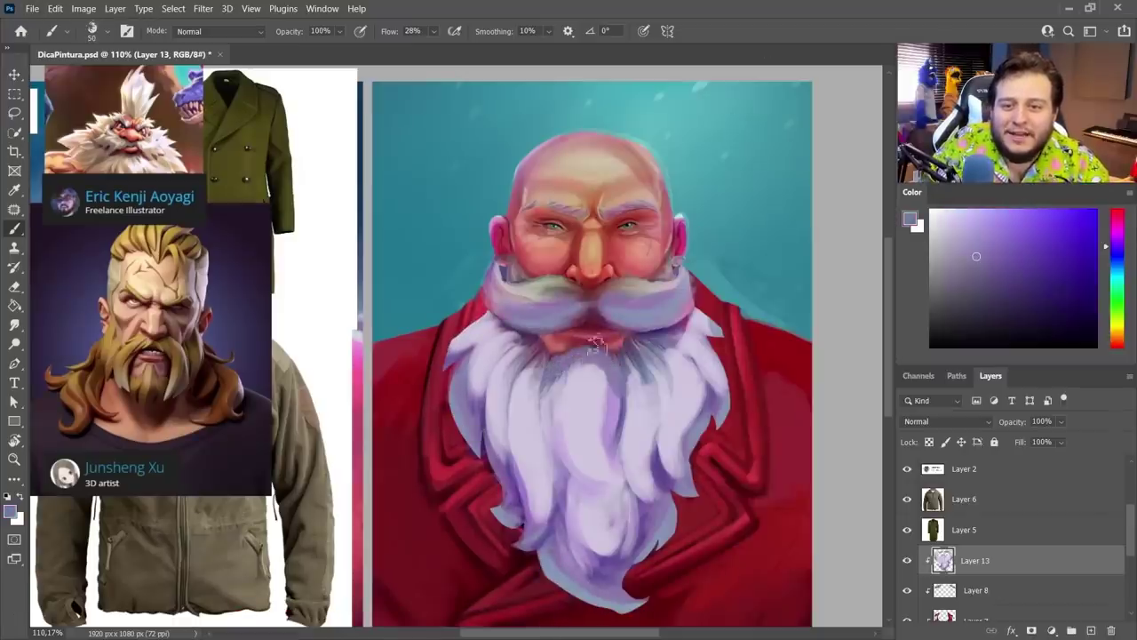
pyautogui.keyDown('alt'); pyautogui.click(582, 338); pyautogui.keyUp('alt')
pyautogui.moveTo(613, 341); pyautogui.dragTo(624, 361)
pyautogui.moveTo(551, 341); pyautogui.dragTo(559, 362)
pyautogui.keyDown('alt'); pyautogui.click(534, 343); pyautogui.keyUp('alt')
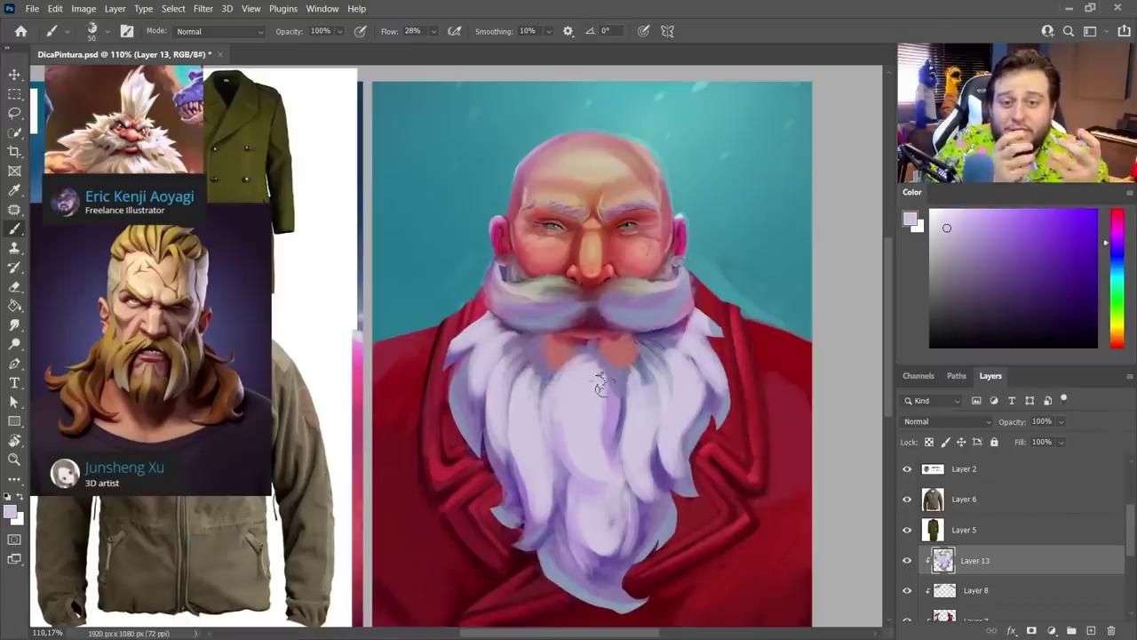
# Lasso both halves of the moustache with curled tips, then paint them pale lavender with sampled violet shading
pyautogui.press('l')
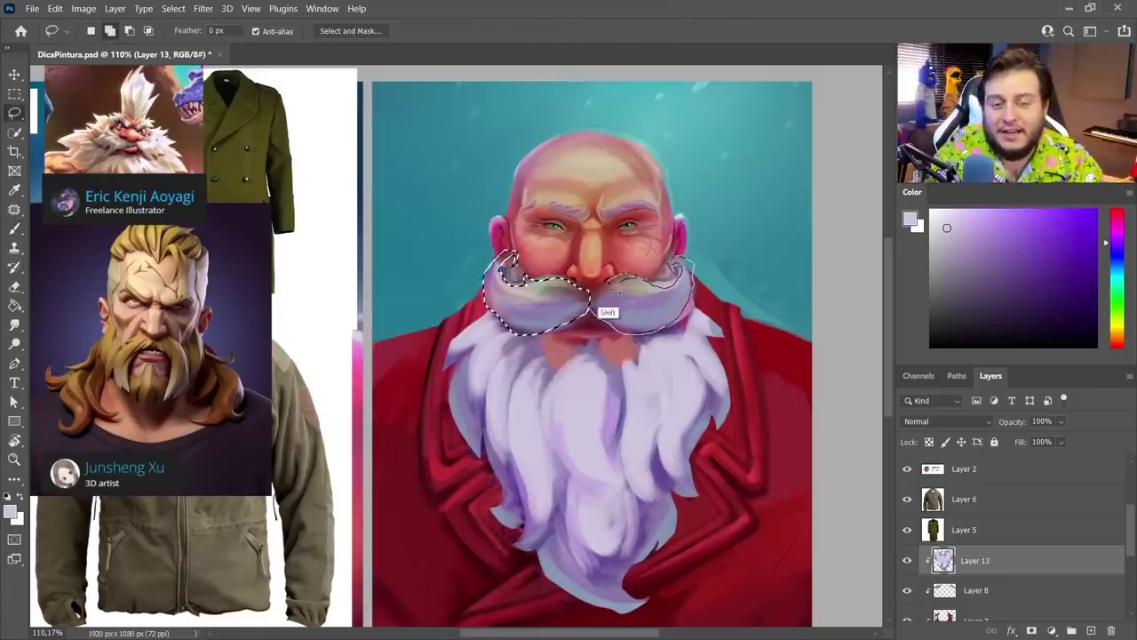
pyautogui.moveTo(595, 302); pyautogui.dragTo(590, 293)
pyautogui.press('b')
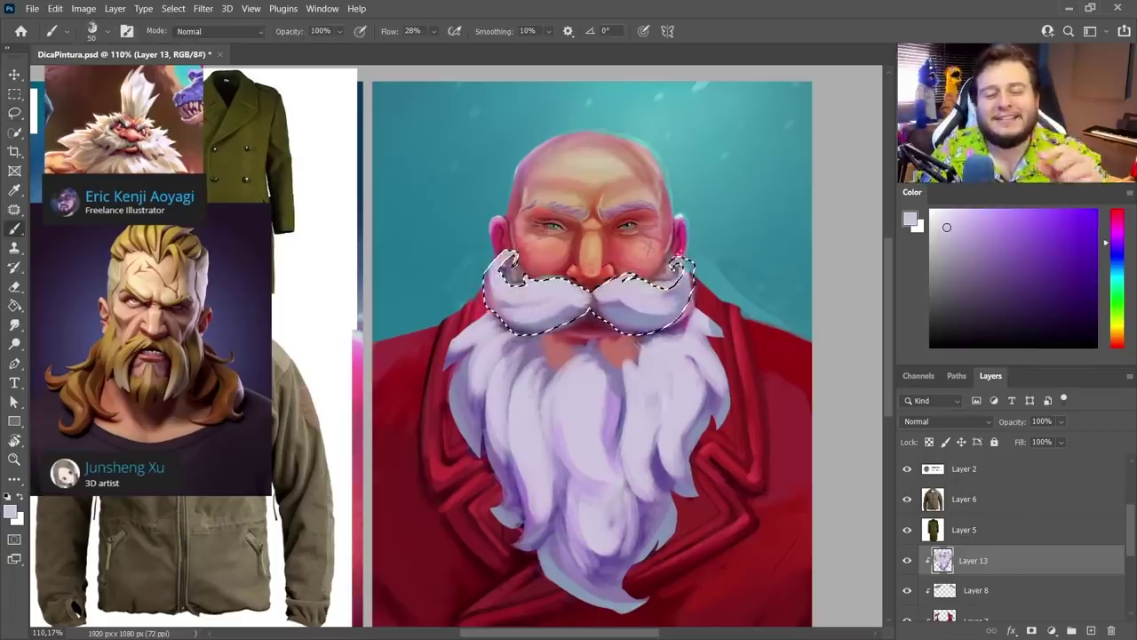
pyautogui.keyDown('alt'); pyautogui.click(641, 293); pyautogui.keyUp('alt')
pyautogui.keyDown('alt'); pyautogui.click(520, 288); pyautogui.keyUp('alt')
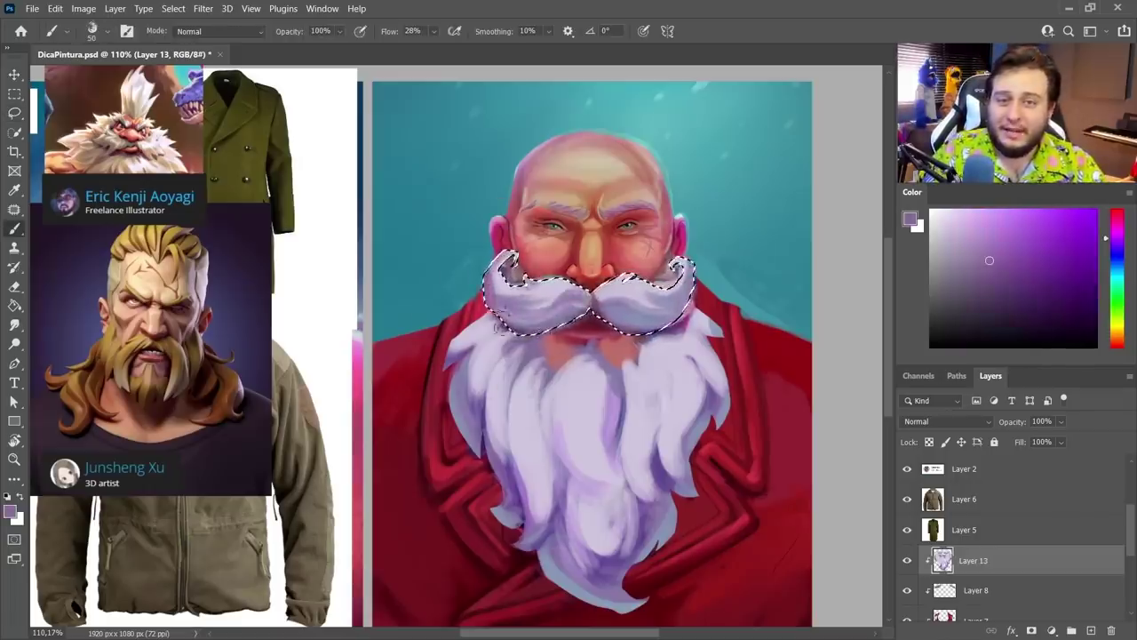
# Define the mouth in sampled dark red and blend the chin with lighter skin tones using a 44 px brush
pyautogui.keyDown('alt'); pyautogui.click(590, 327); pyautogui.keyUp('alt')
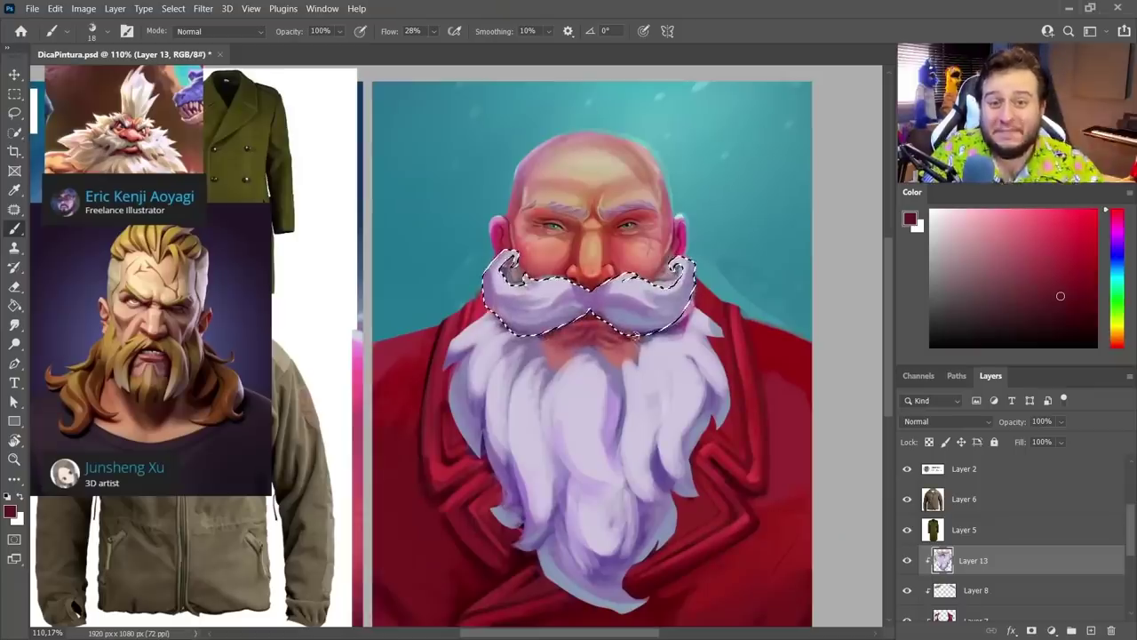
pyautogui.keyDown('alt'); pyautogui.click(624, 395); pyautogui.keyUp('alt')
pyautogui.keyDown('alt'); pyautogui.click(601, 256); pyautogui.keyUp('alt')
pyautogui.rightClick(625, 249)
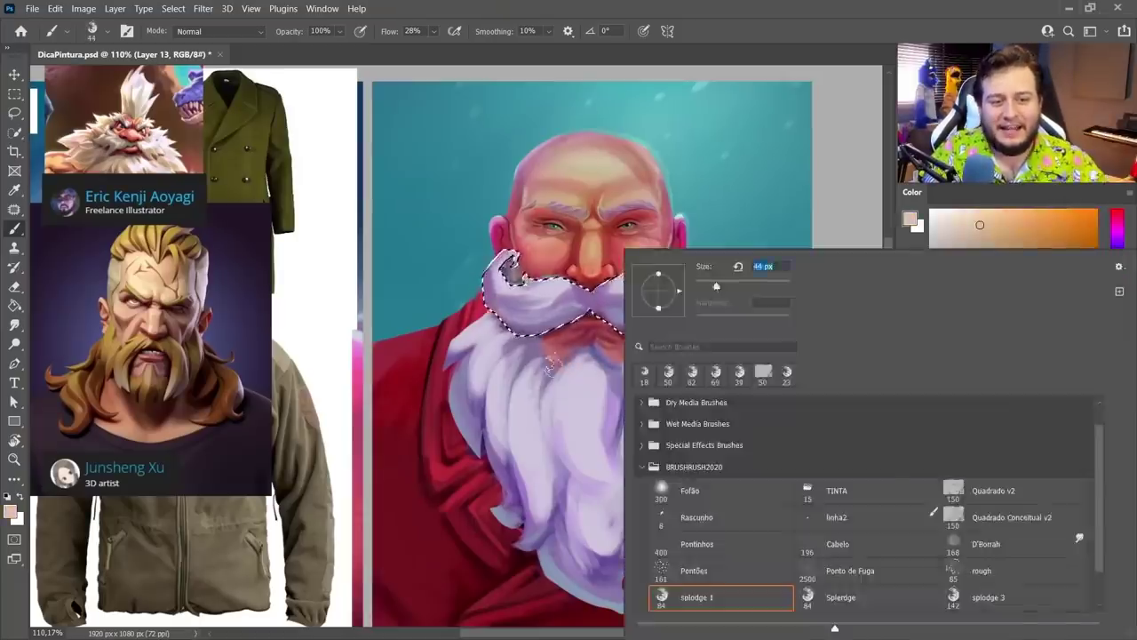
pyautogui.keyDown('alt'); pyautogui.click(609, 348); pyautogui.keyUp('alt')
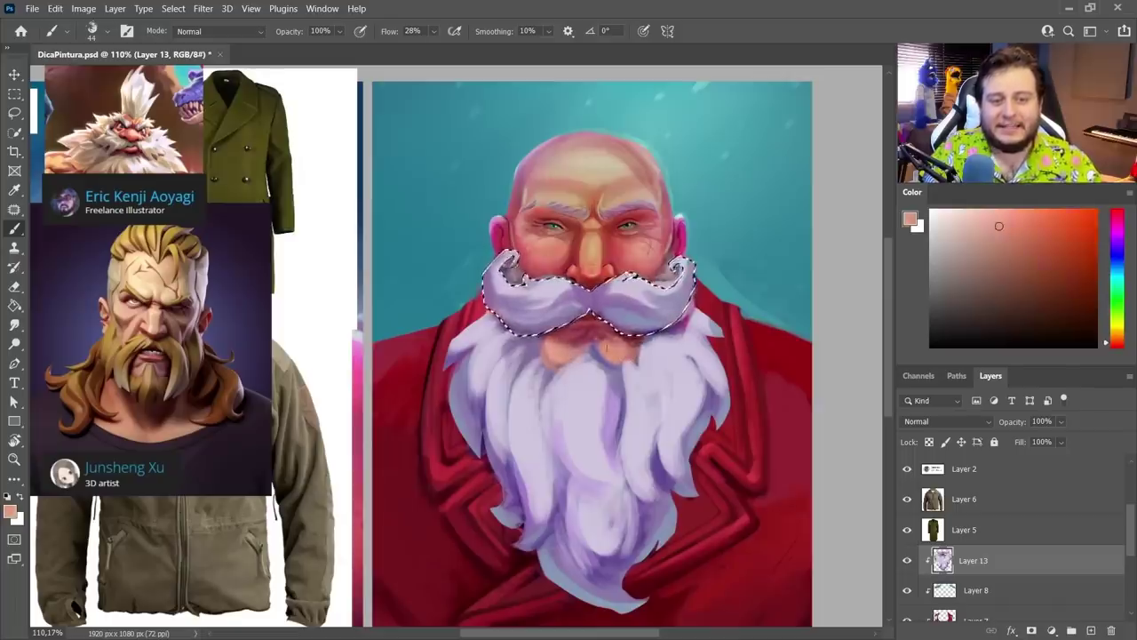
pyautogui.keyDown('alt'); pyautogui.click(608, 334); pyautogui.keyUp('alt')
# Model the central and right beard locks with sampled lavender and violet strokes
pyautogui.keyDown('alt'); pyautogui.click(542, 387); pyautogui.keyUp('alt')
pyautogui.keyDown('alt'); pyautogui.click(606, 416); pyautogui.keyUp('alt')
pyautogui.moveTo(586, 397)
pyautogui.mouseDown()
pyautogui.moveTo(564, 487)
pyautogui.moveTo(613, 569)
pyautogui.mouseUp()
pyautogui.keyDown('alt'); pyautogui.click(579, 498); pyautogui.keyUp('alt')
pyautogui.moveTo(656, 465); pyautogui.dragTo(636, 538)
pyautogui.keyDown('alt'); pyautogui.click(719, 362); pyautogui.keyUp('alt')
pyautogui.moveTo(661, 381); pyautogui.dragTo(649, 471)
pyautogui.keyDown('alt'); pyautogui.click(681, 480); pyautogui.keyUp('alt')
pyautogui.keyDown('alt'); pyautogui.click(681, 480); pyautogui.keyUp('alt')
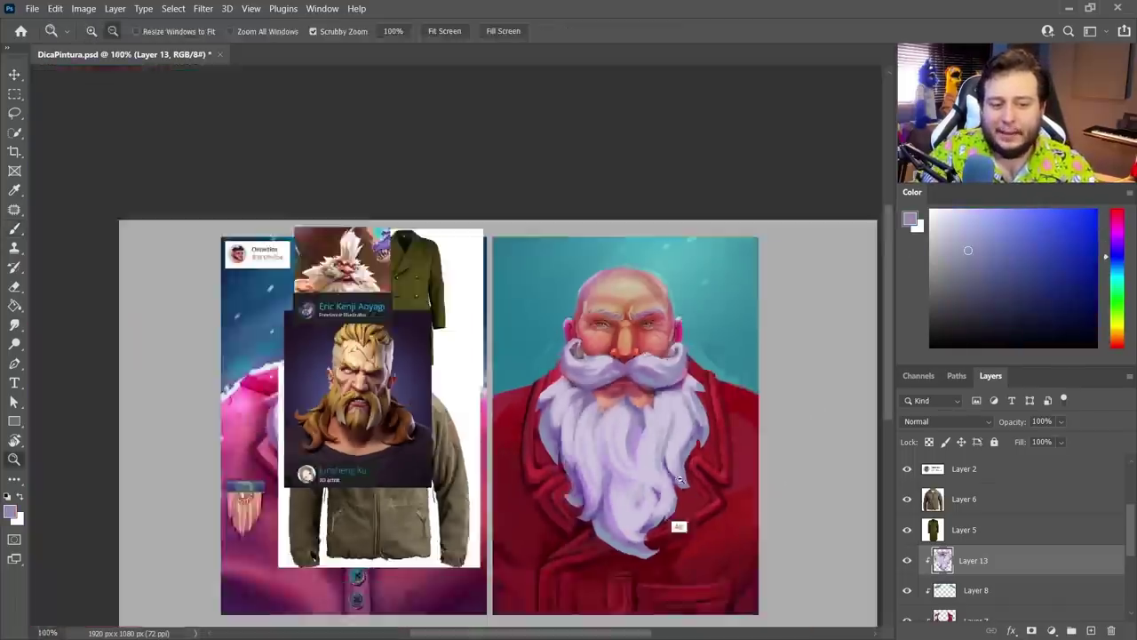
pyautogui.keyDown('ctrl'); pyautogui.click(673, 440); pyautogui.keyUp('ctrl')
# Reduce the brush to 29 px and deepen the moustache shading with sampled violet
pyautogui.keyDown('alt'); pyautogui.click(528, 320); pyautogui.keyUp('alt')
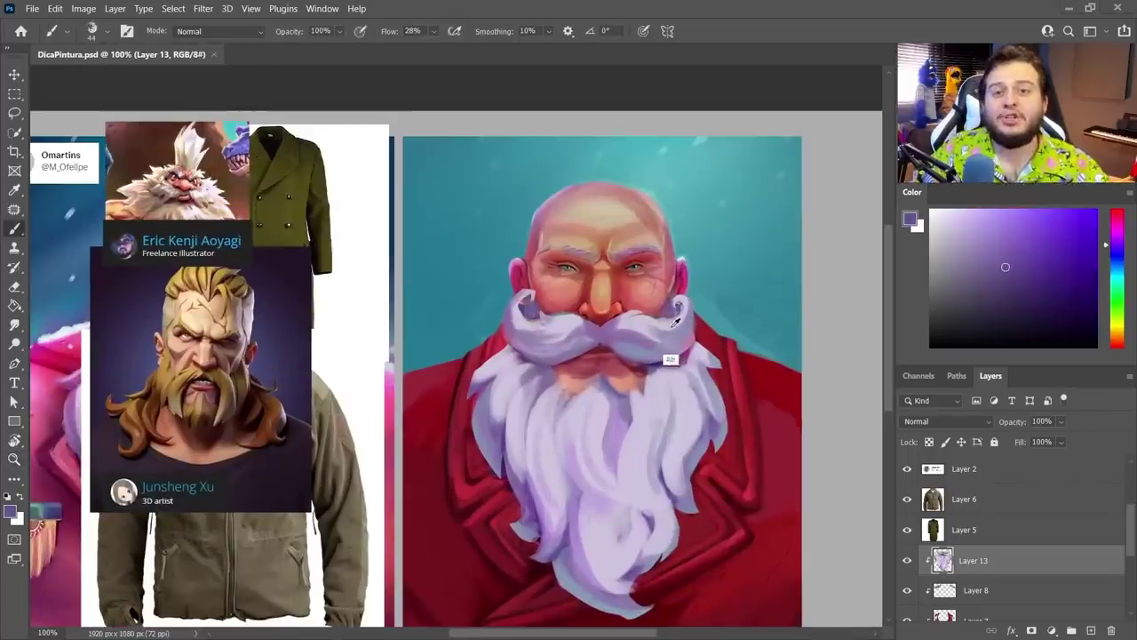
pyautogui.rightClick(644, 400)
pyautogui.click(709, 285)
pyautogui.press('Return')
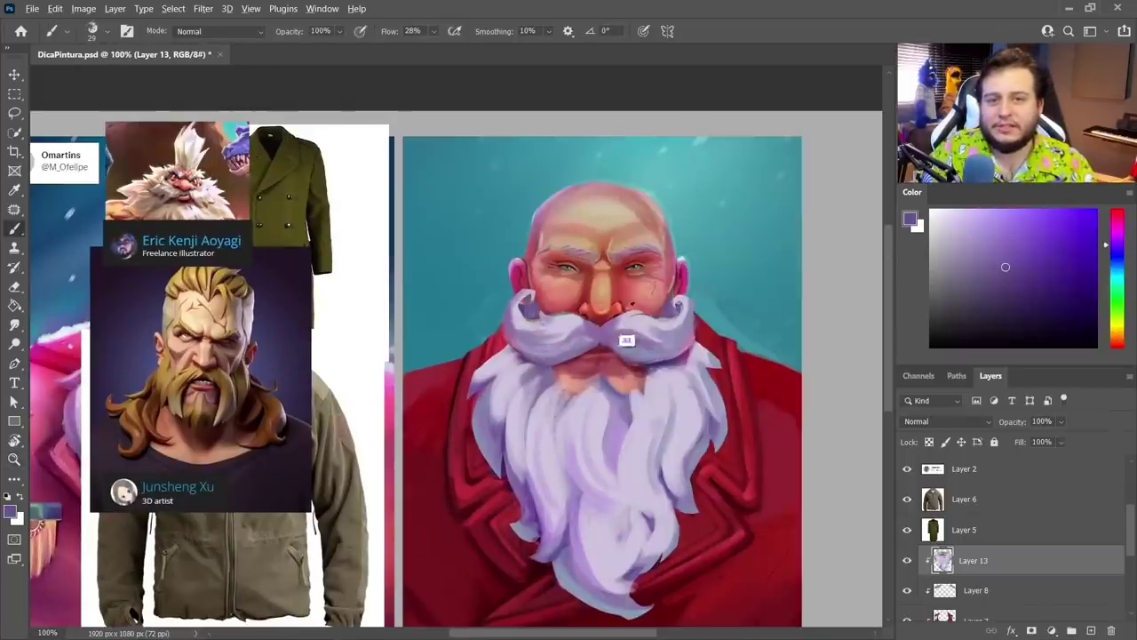
# Repaint the nose with sampled skin tones using a 26 px brush and thicken the eyebrows in lavender
pyautogui.keyDown('alt'); pyautogui.click(608, 307); pyautogui.keyUp('alt')
pyautogui.rightClick(604, 294)
pyautogui.click(690, 285)
pyautogui.press('Return')
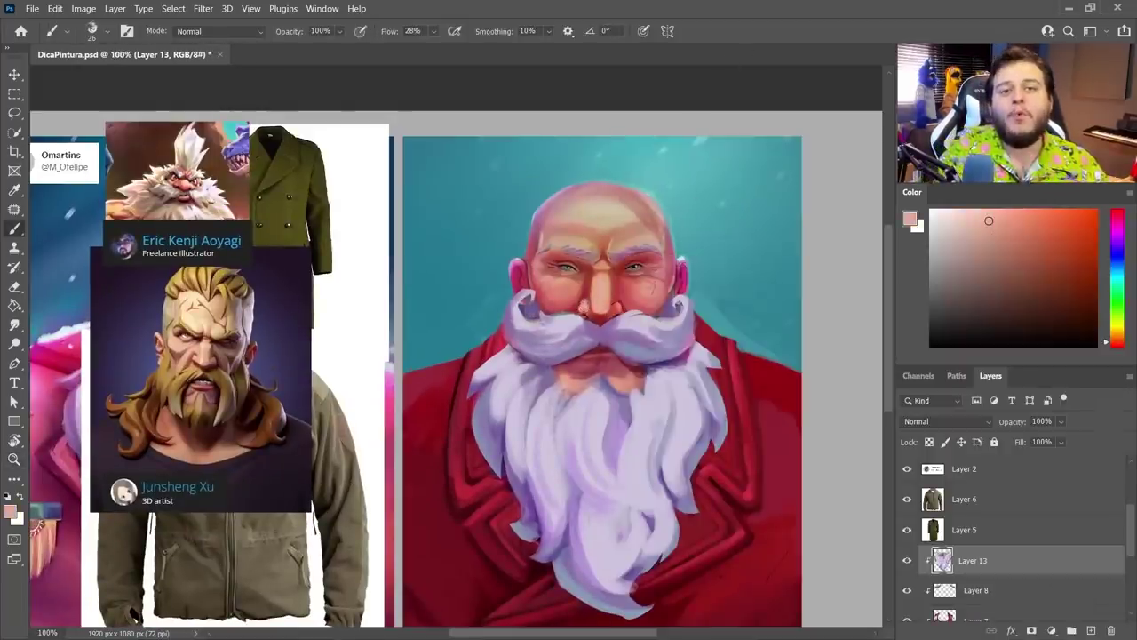
pyautogui.keyDown('alt'); pyautogui.click(603, 324); pyautogui.keyUp('alt')
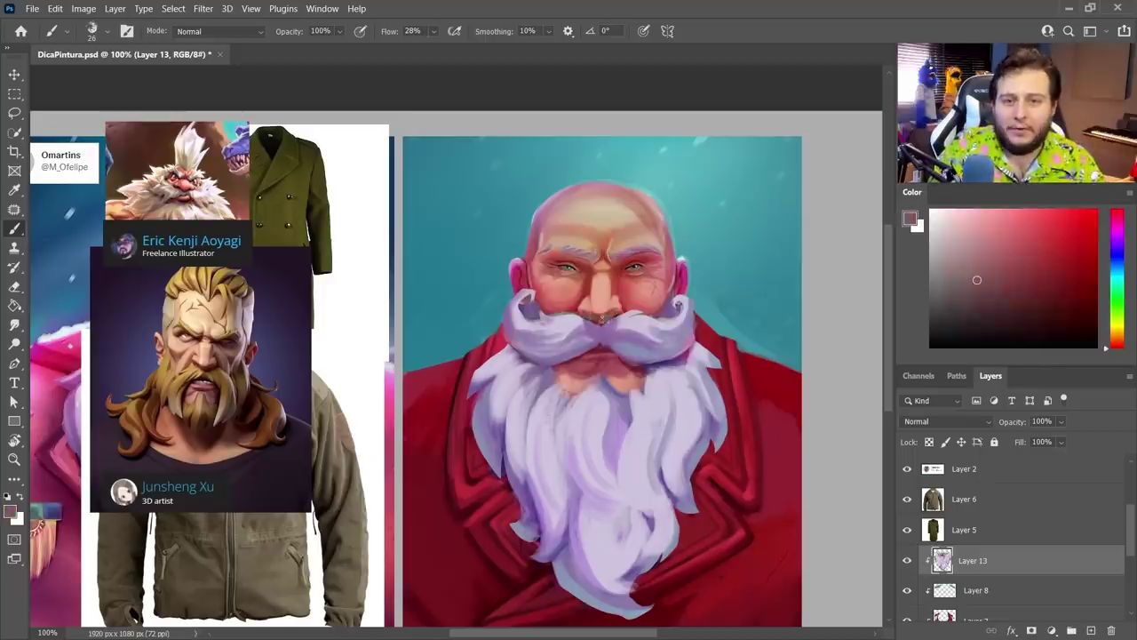
pyautogui.moveTo(623, 267); pyautogui.dragTo(642, 266)
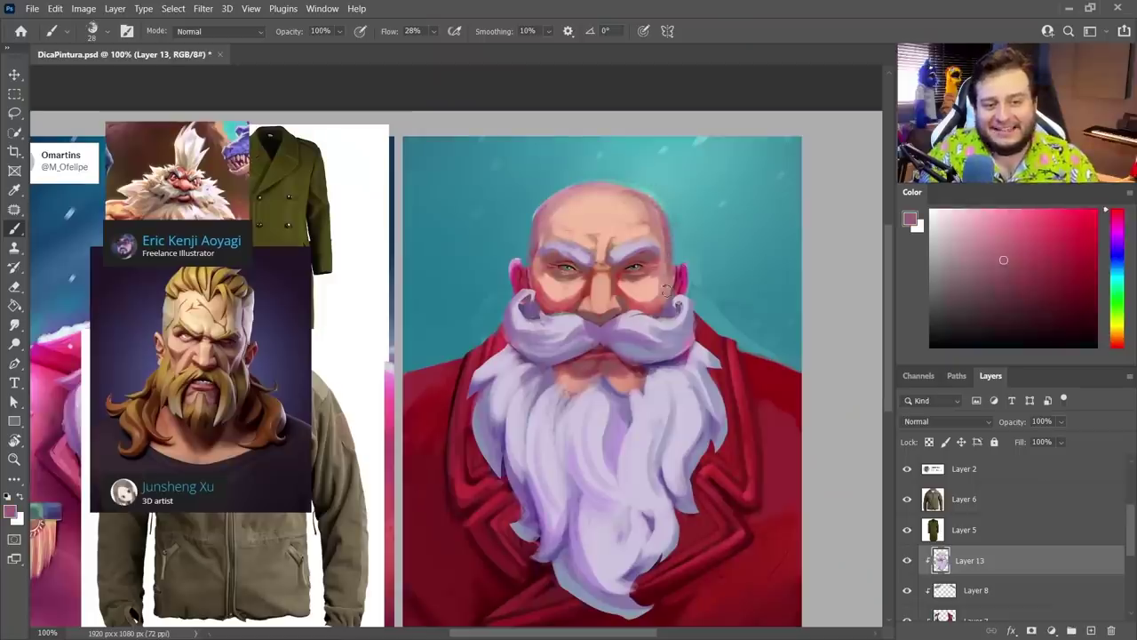
# Trim the outer edges of both ears with sampled sky teal and repaint the ears in sampled red
pyautogui.keyDown('alt'); pyautogui.click(503, 269); pyautogui.keyUp('alt')
pyautogui.moveTo(512, 260); pyautogui.dragTo(512, 282)
pyautogui.keyDown('alt'); pyautogui.click(697, 266); pyautogui.keyUp('alt')
pyautogui.moveTo(688, 254); pyautogui.dragTo(691, 284)
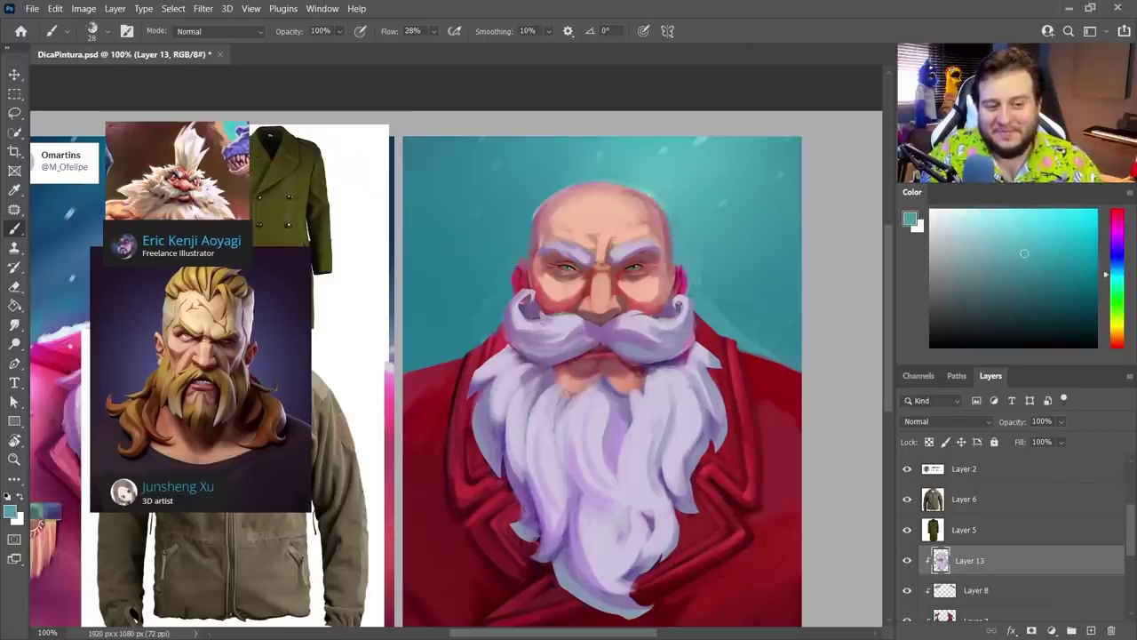
pyautogui.keyDown('alt'); pyautogui.click(523, 280); pyautogui.keyUp('alt')
pyautogui.moveTo(521, 263); pyautogui.dragTo(518, 291)
# Lighten the cheeks and refine the nose and mouth area with sampled skin pinks, rotating the canvas for the strokes
pyautogui.keyDown('alt'); pyautogui.click(635, 284); pyautogui.keyUp('alt')
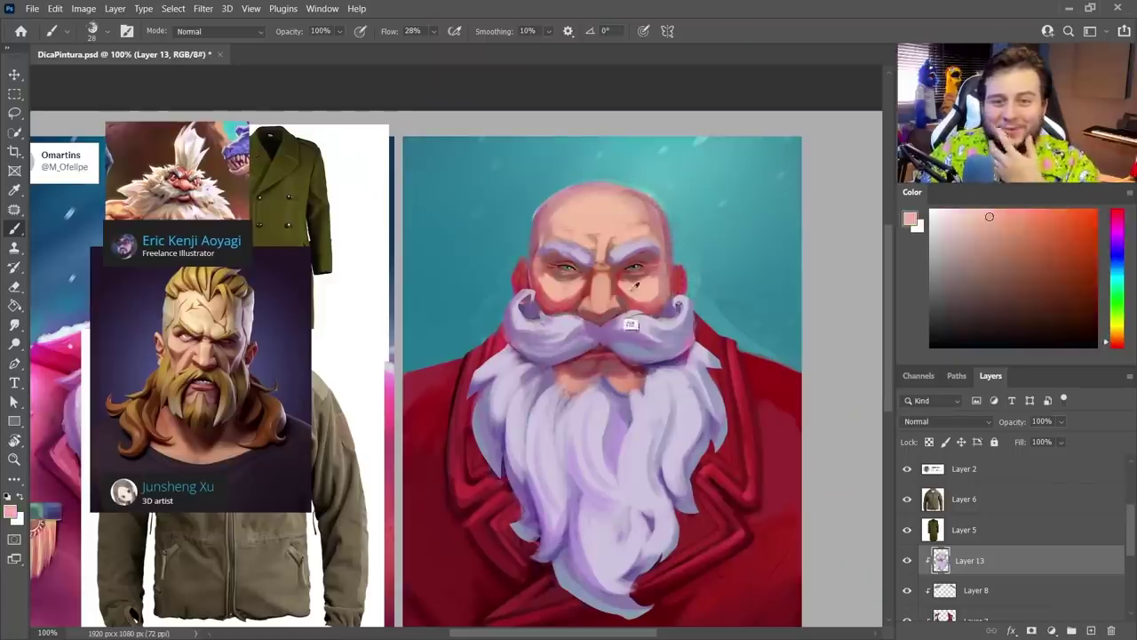
pyautogui.keyDown('alt'); pyautogui.click(584, 289); pyautogui.keyUp('alt')
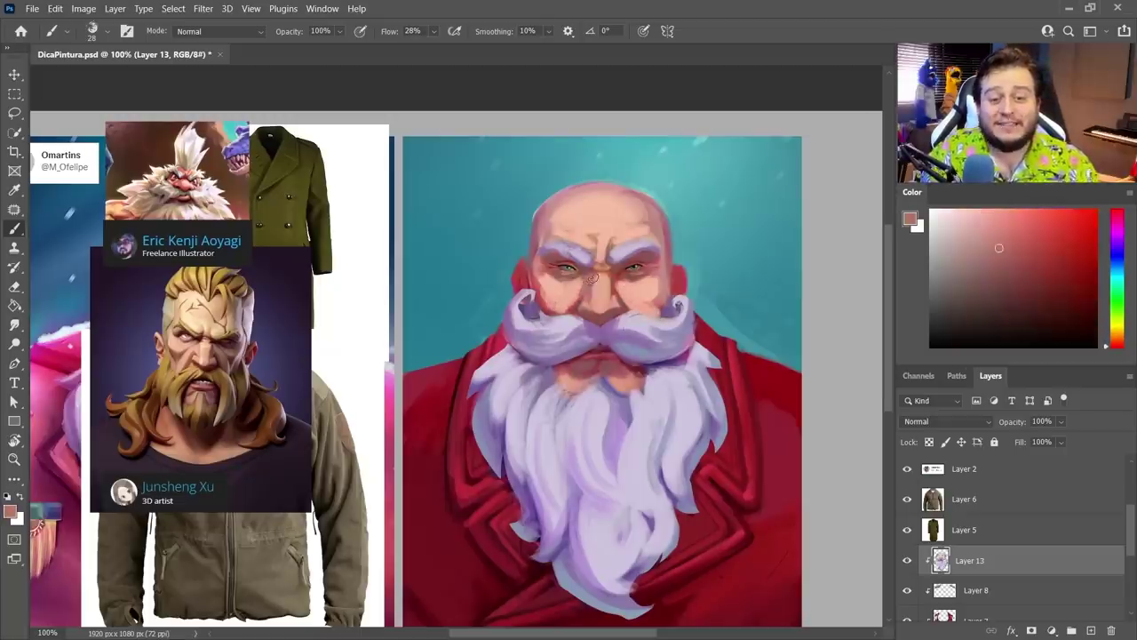
pyautogui.press('r')
pyautogui.moveTo(681, 284); pyautogui.dragTo(651, 218)
pyautogui.keyDown('alt'); pyautogui.click(597, 316); pyautogui.keyUp('alt')
pyautogui.keyDown('alt'); pyautogui.click(576, 349); pyautogui.keyUp('alt')
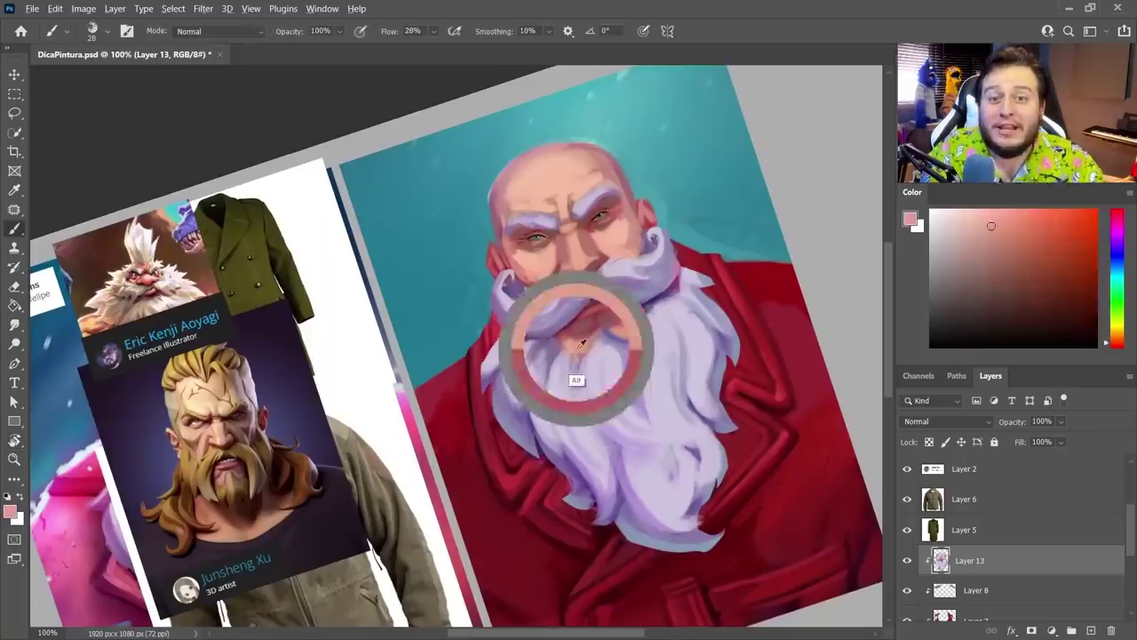
pyautogui.keyDown('alt'); pyautogui.click(586, 325); pyautogui.keyUp('alt')
pyautogui.keyDown('alt'); pyautogui.click(583, 329); pyautogui.keyUp('alt')
pyautogui.moveTo(572, 332); pyautogui.dragTo(626, 303)
pyautogui.press('r')
pyautogui.press('Escape')
# Reduce the brush to 10 px and add fine sampled red accents around the mouth, nose and inner brows
pyautogui.press('b')
pyautogui.press('[')
pyautogui.press('[')
pyautogui.press('[')
pyautogui.scroll(1, 594, 331)
pyautogui.press('[')
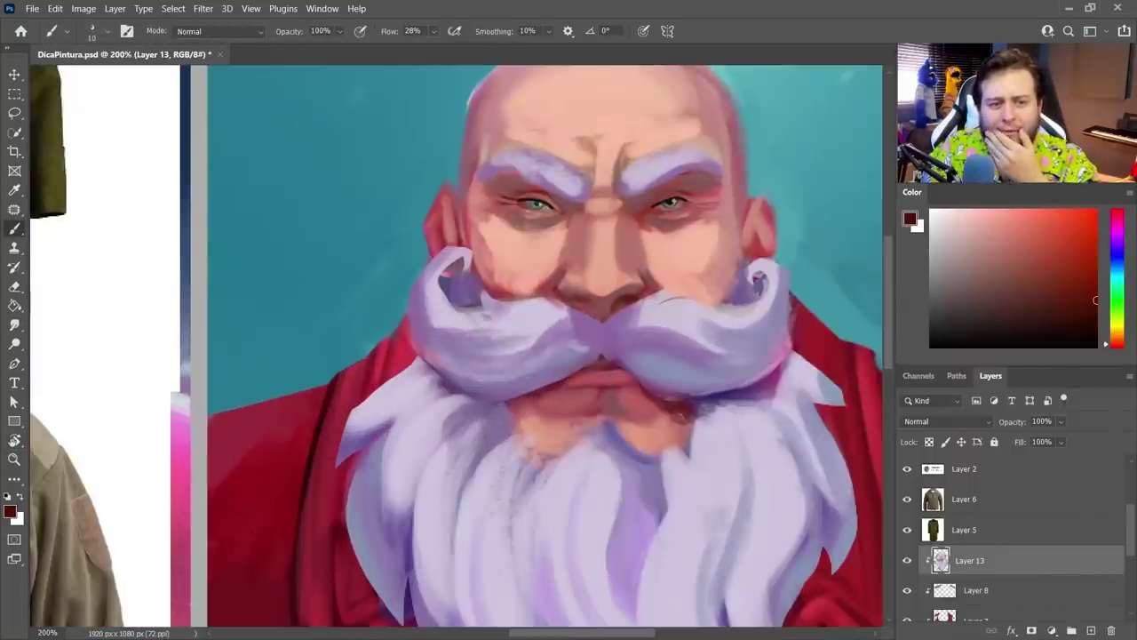
pyautogui.scroll(-2, 638, 273)
pyautogui.keyDown('alt'); pyautogui.click(608, 277); pyautogui.keyUp('alt')
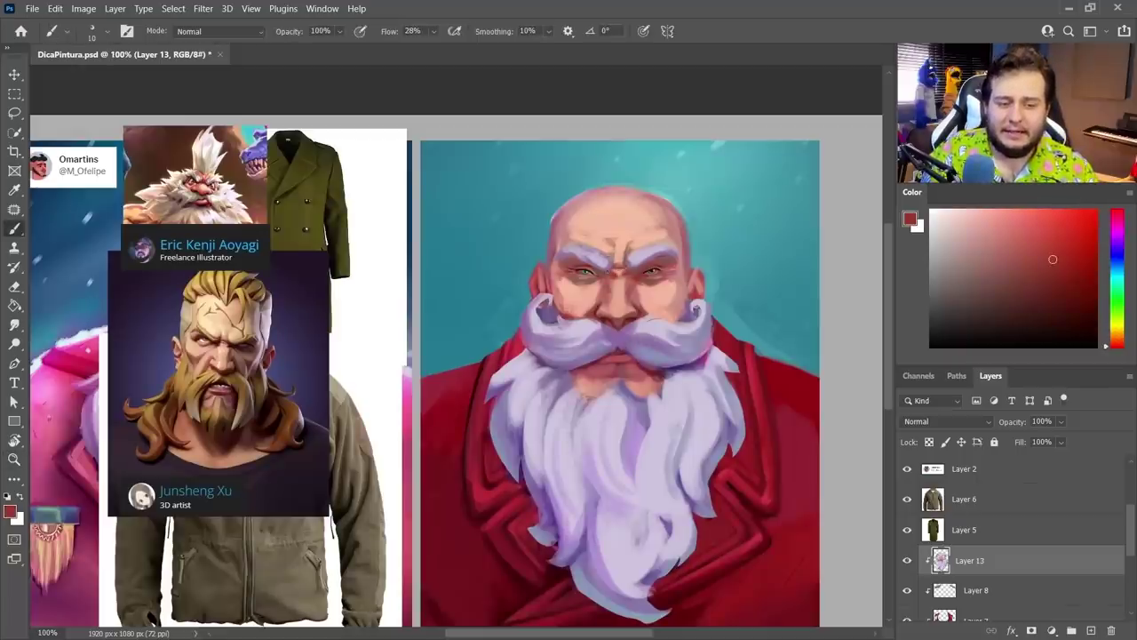
# Choose a deep blue-violet and paint dark accents into the moustache beneath the nose
pyautogui.keyDown('alt'); pyautogui.click(627, 319); pyautogui.keyUp('alt')
pyautogui.click(1117, 248)
pyautogui.click(1048, 277)
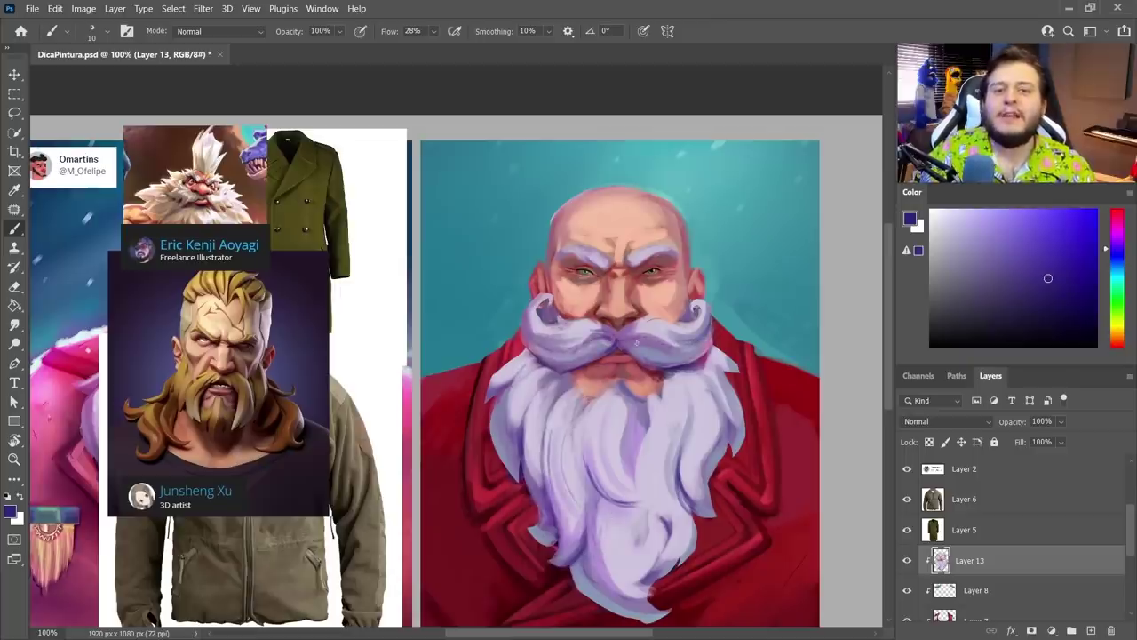
# Refine the forehead wrinkles, brows and area beneath the nose with sampled pinks and violet using a 12 px brush
pyautogui.keyDown('alt'); pyautogui.click(613, 318); pyautogui.keyUp('alt')
pyautogui.moveTo(610, 311); pyautogui.dragTo(624, 311)
pyautogui.keyDown('alt'); pyautogui.click(595, 307); pyautogui.keyUp('alt')
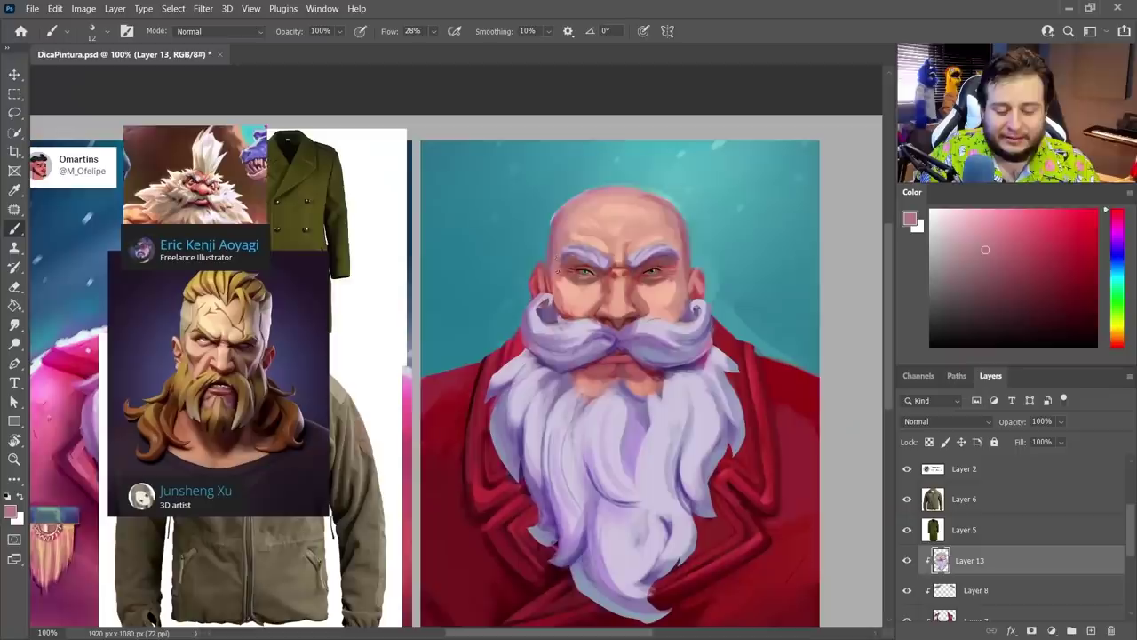
pyautogui.keyDown('alt'); pyautogui.click(609, 322); pyautogui.keyUp('alt')
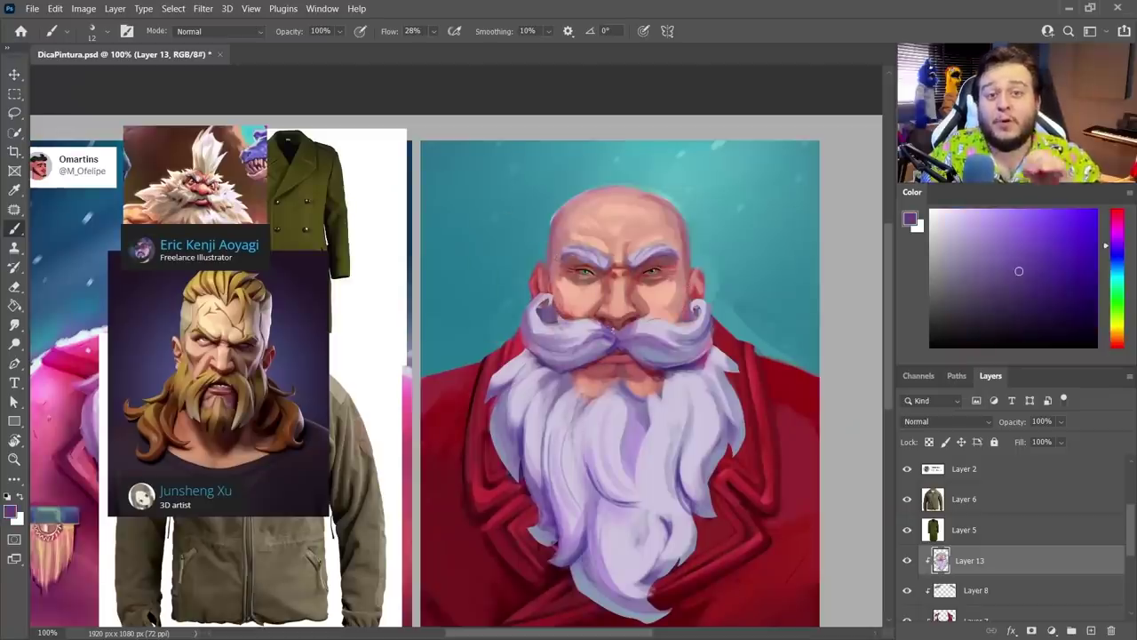
# Sharpen the mouth line in sampled dark red and shape the lower lip with sampled skin tones
pyautogui.keyDown('alt'); pyautogui.click(621, 354); pyautogui.keyUp('alt')
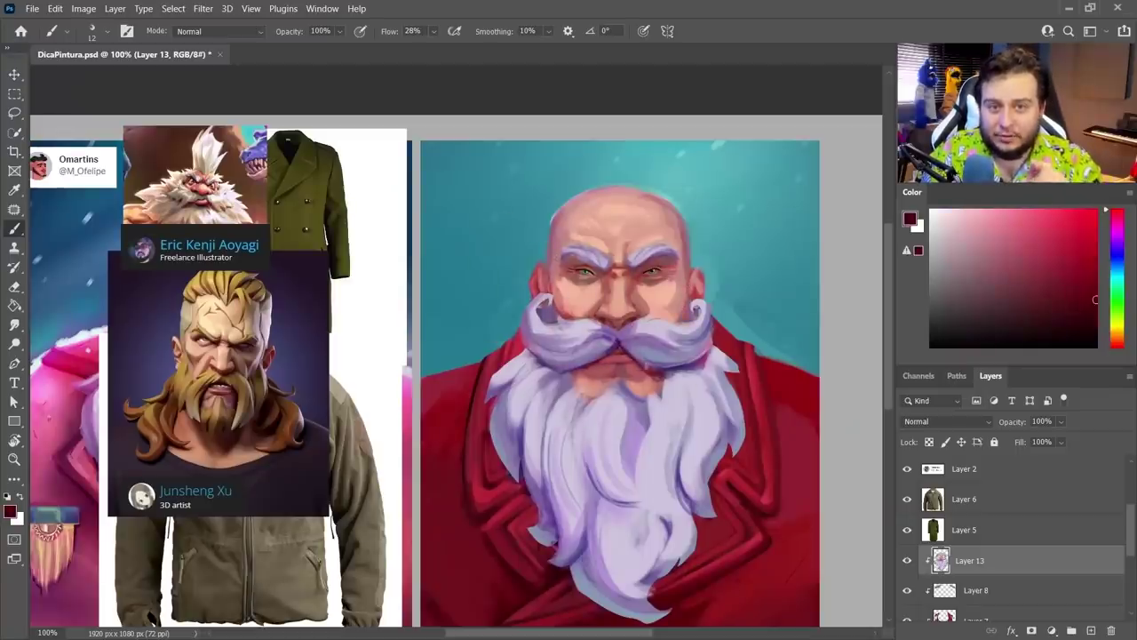
pyautogui.keyDown('alt'); pyautogui.click(613, 378); pyautogui.keyUp('alt')
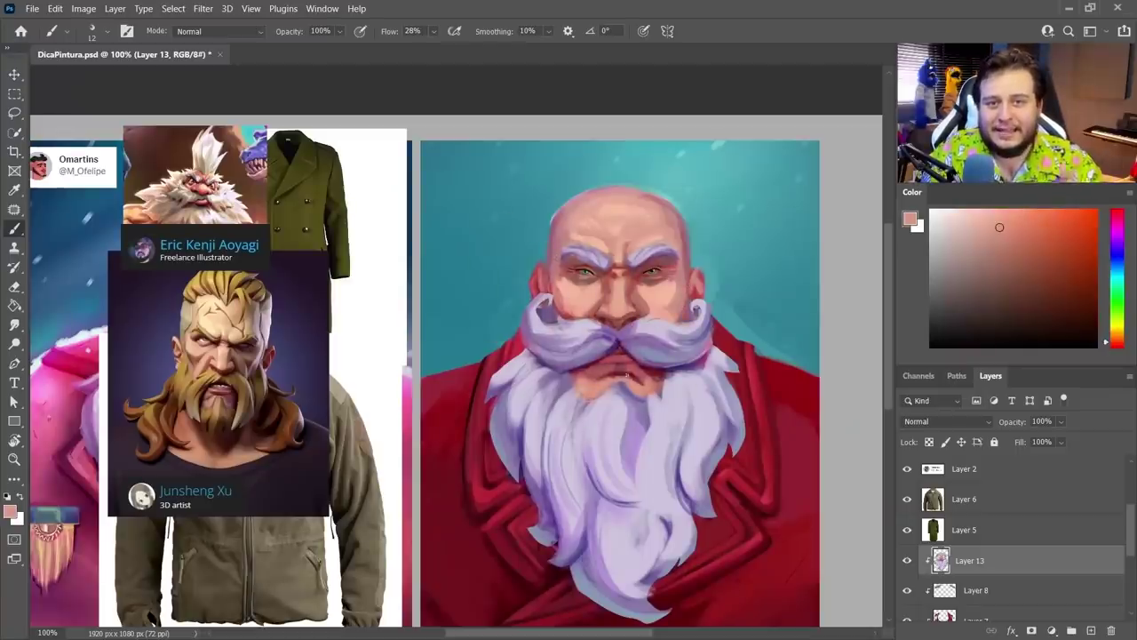
pyautogui.keyDown('alt'); pyautogui.click(659, 368); pyautogui.keyUp('alt')
# Switch to the splodge 1 brush at 45 px and rework the central and right beard locks with sampled violet shading
pyautogui.rightClick(619, 341)
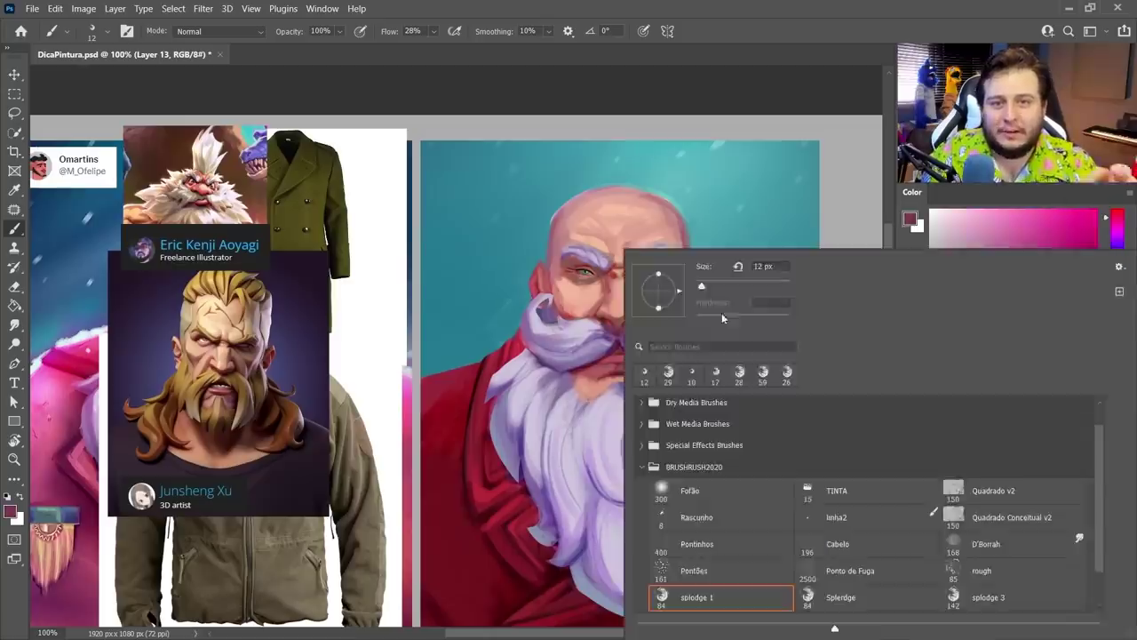
pyautogui.doubleClick(721, 598)
pyautogui.keyDown('alt'); pyautogui.click(627, 349); pyautogui.keyUp('alt')
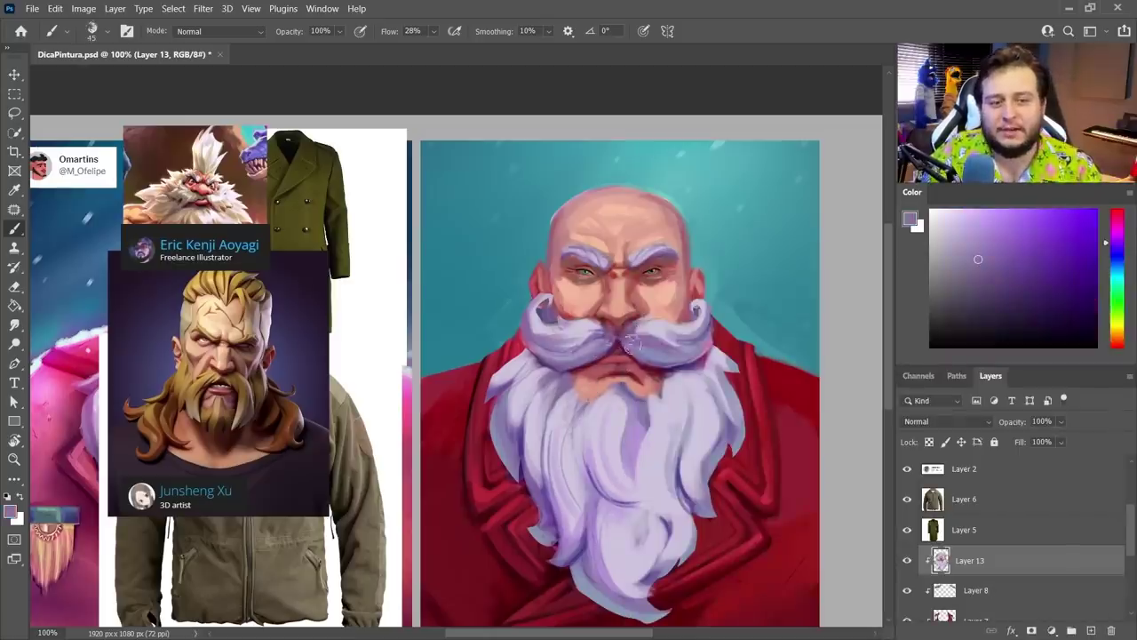
pyautogui.keyDown('alt'); pyautogui.click(632, 474); pyautogui.keyUp('alt')
pyautogui.moveTo(593, 436)
pyautogui.mouseDown()
pyautogui.moveTo(611, 494)
pyautogui.moveTo(604, 436)
pyautogui.mouseUp()
pyautogui.keyDown('alt'); pyautogui.click(631, 499); pyautogui.keyUp('alt')
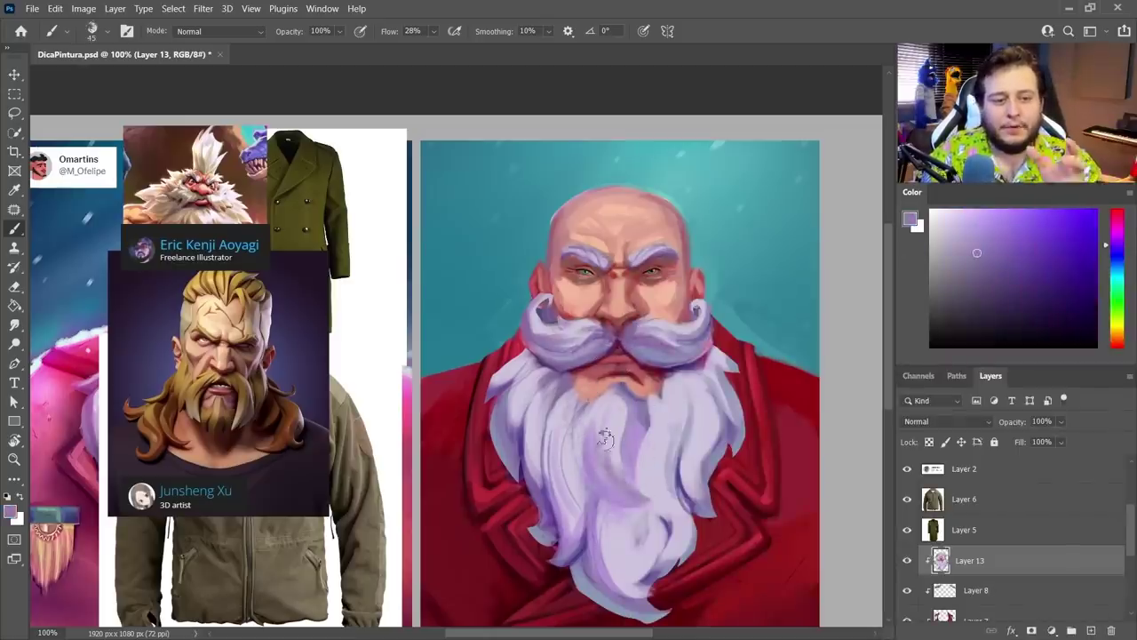
pyautogui.moveTo(711, 379)
pyautogui.mouseDown()
pyautogui.moveTo(705, 484)
pyautogui.moveTo(730, 430)
pyautogui.mouseUp()
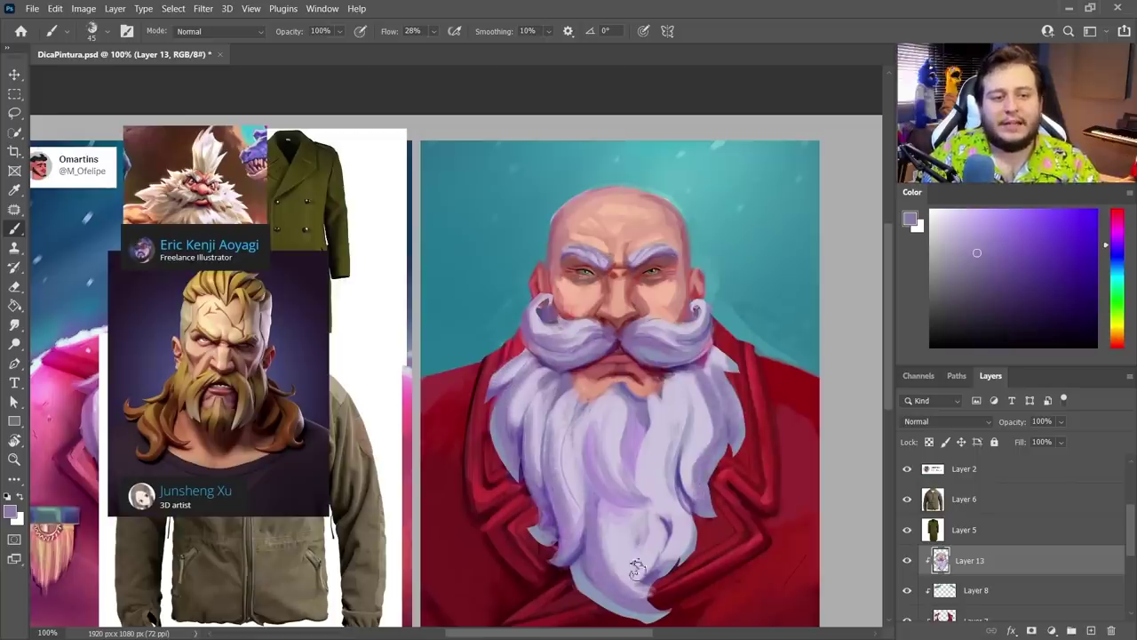
# Blend sampled lavender tones through the left, central and lower beard locks
pyautogui.keyDown('alt'); pyautogui.click(641, 457); pyautogui.keyUp('alt')
pyautogui.keyDown('alt'); pyautogui.click(651, 500); pyautogui.keyUp('alt')
pyautogui.moveTo(660, 491); pyautogui.dragTo(663, 521)
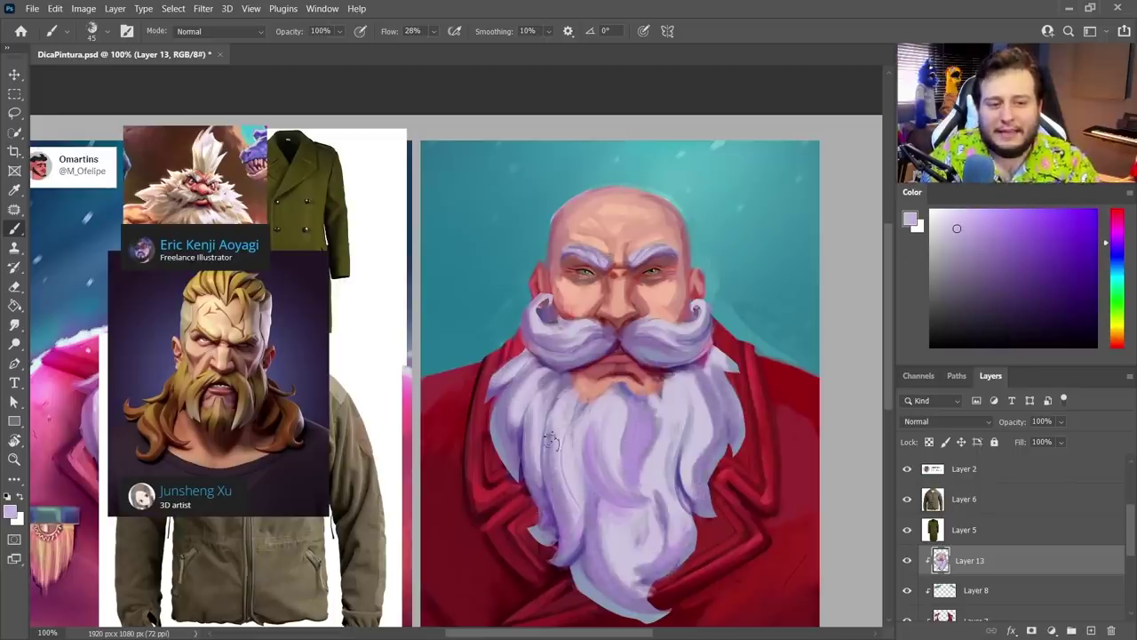
pyautogui.moveTo(561, 404); pyautogui.dragTo(546, 499)
pyautogui.moveTo(682, 470); pyautogui.dragTo(700, 509)
pyautogui.moveTo(613, 529)
pyautogui.mouseDown()
pyautogui.moveTo(641, 600)
pyautogui.moveTo(665, 613)
pyautogui.mouseUp()
# Deepen the shading of the beard tip and its lower right strands with sampled violet tones
pyautogui.keyDown('alt'); pyautogui.click(656, 577); pyautogui.keyUp('alt')
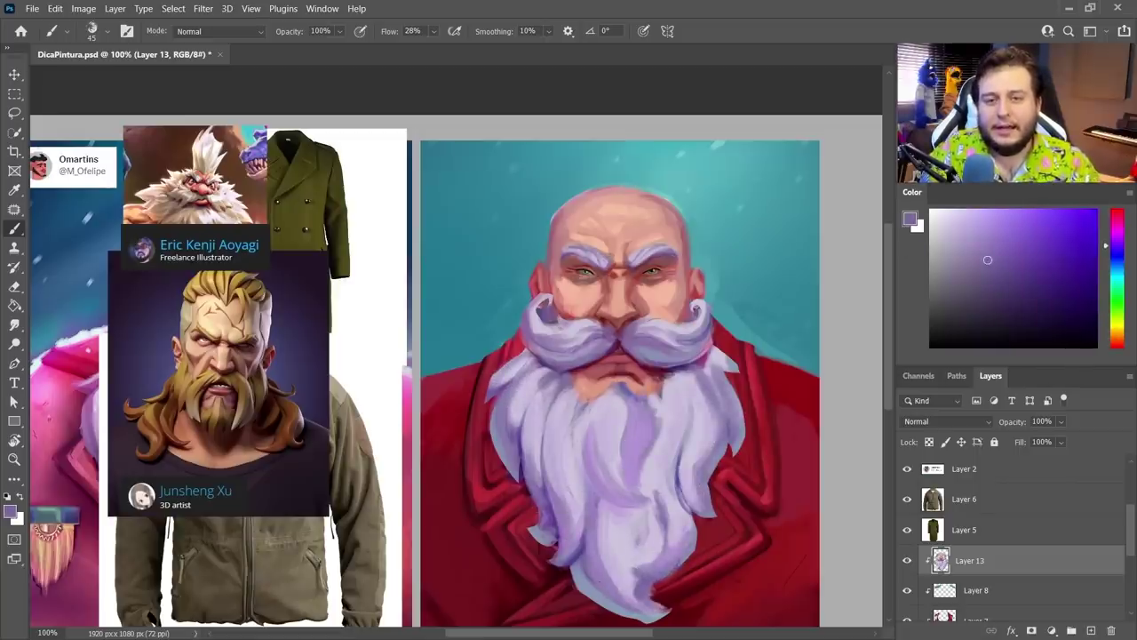
pyautogui.moveTo(588, 582); pyautogui.dragTo(656, 618)
pyautogui.keyDown('alt'); pyautogui.click(632, 613); pyautogui.keyUp('alt')
pyautogui.keyDown('alt'); pyautogui.click(645, 576); pyautogui.keyUp('alt')
pyautogui.moveTo(649, 578); pyautogui.dragTo(665, 432)
# Add a new layer and paint dark maroon shadows on the coat around the beard's edges
pyautogui.click(1093, 630)
pyautogui.keyDown('alt'); pyautogui.click(574, 535); pyautogui.keyUp('alt')
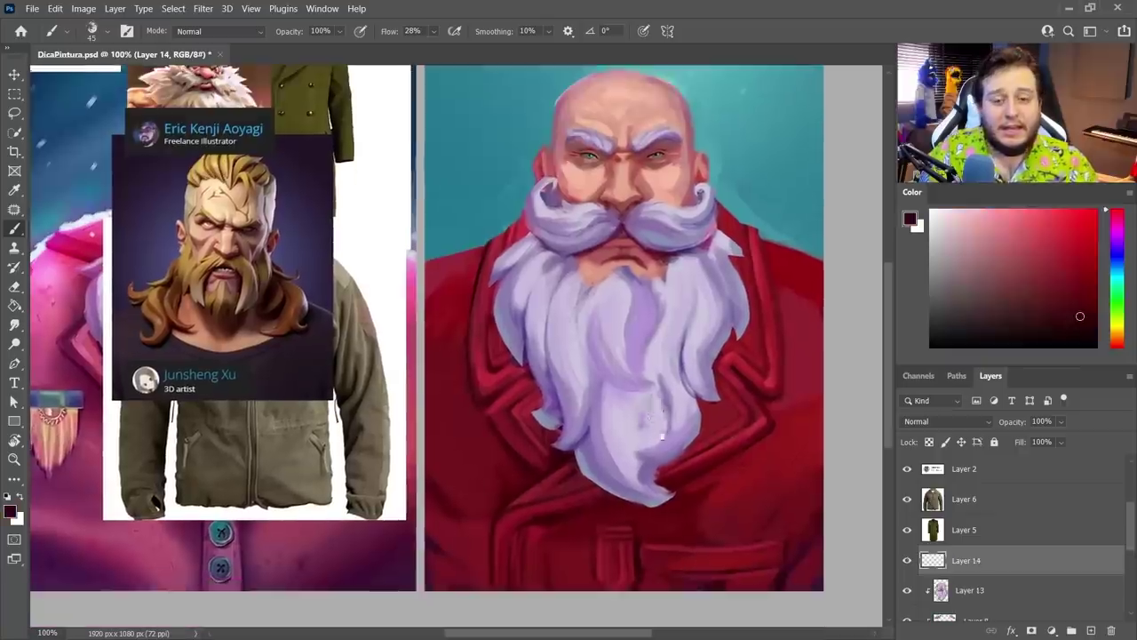
pyautogui.moveTo(498, 332)
pyautogui.mouseDown()
pyautogui.moveTo(528, 415)
pyautogui.moveTo(619, 499)
pyautogui.mouseUp()
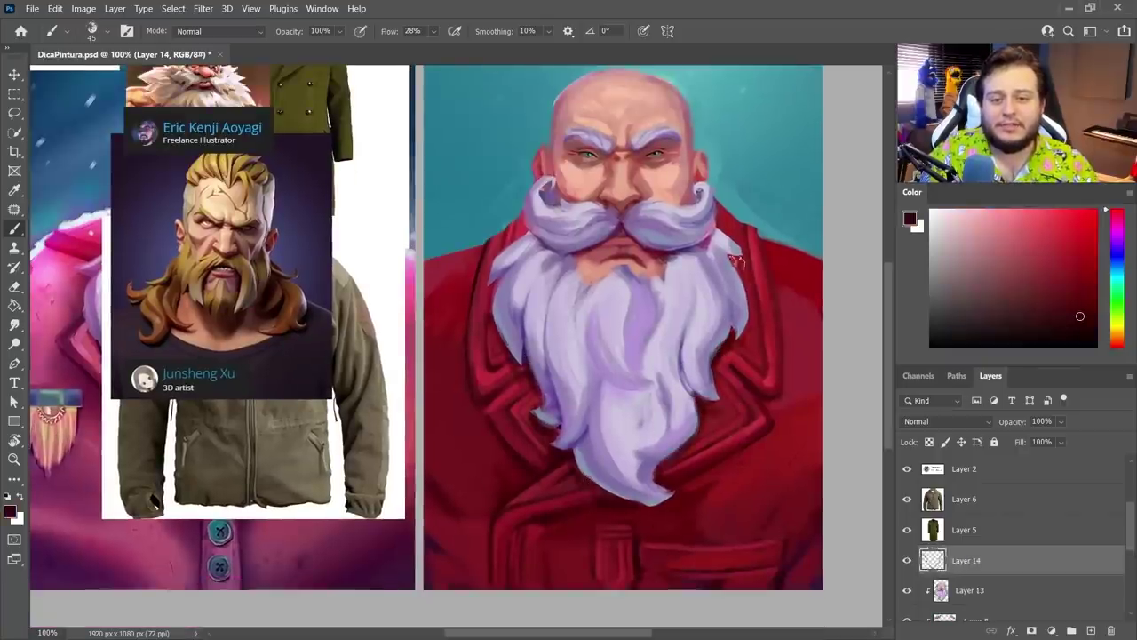
pyautogui.keyDown('alt'); pyautogui.click(784, 376); pyautogui.keyUp('alt')
pyautogui.press('z')
pyautogui.keyDown('alt'); pyautogui.click(752, 533); pyautogui.keyUp('alt')
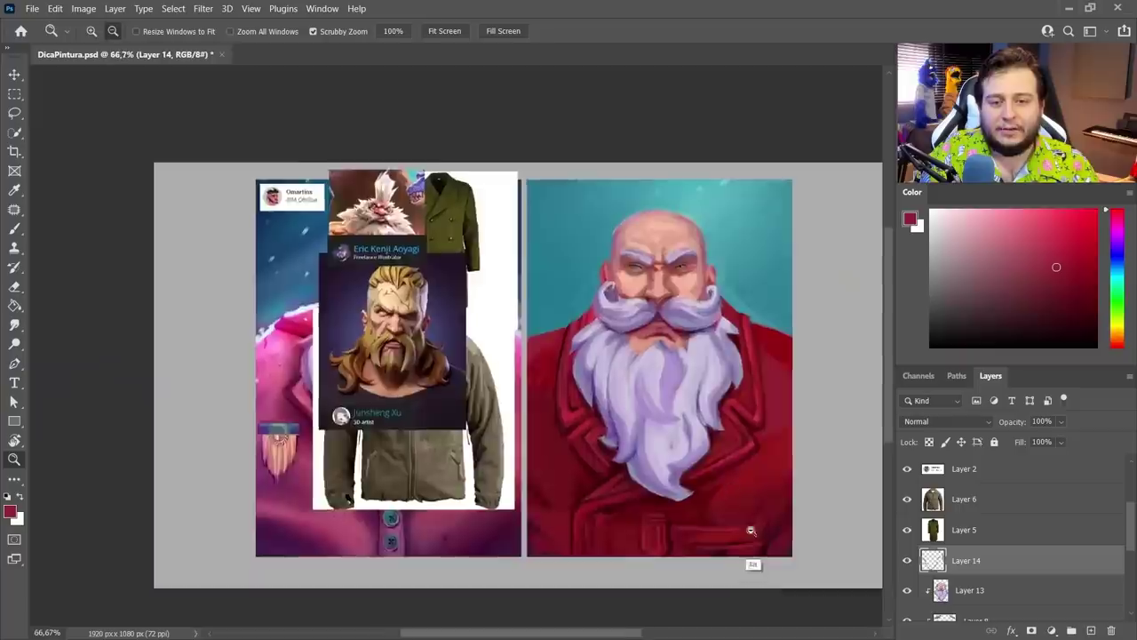
# Reduce the brush to 12 px and sample light skin tones from the face for touch-ups
pyautogui.click(640, 386)
pyautogui.press('b')
pyautogui.rightClick(657, 294)
pyautogui.press('Return')
pyautogui.keyDown('alt'); pyautogui.click(677, 258); pyautogui.keyUp('alt')
pyautogui.keyDown('alt'); pyautogui.click(666, 182); pyautogui.keyUp('alt')
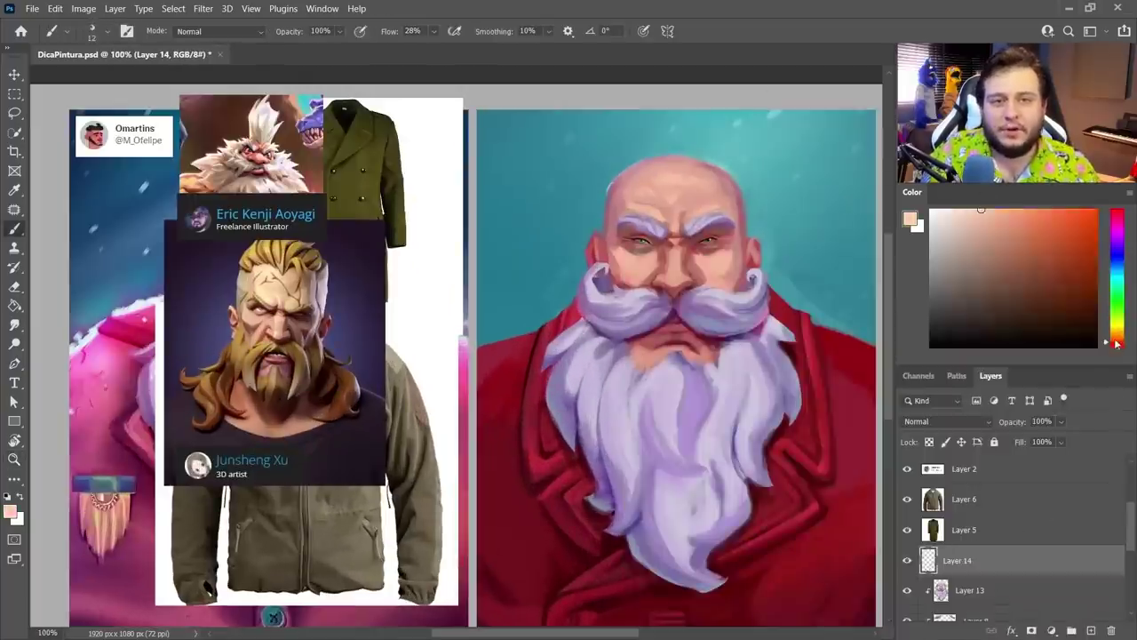
# Add another clipped layer and refine the eye contours, brow creases and forehead wrinkles with a 6 px brush and sampled reds
pyautogui.moveTo(971, 561); pyautogui.dragTo(975, 584)
pyautogui.hotkey('ctrl', 'shift', 'alt', 'n')
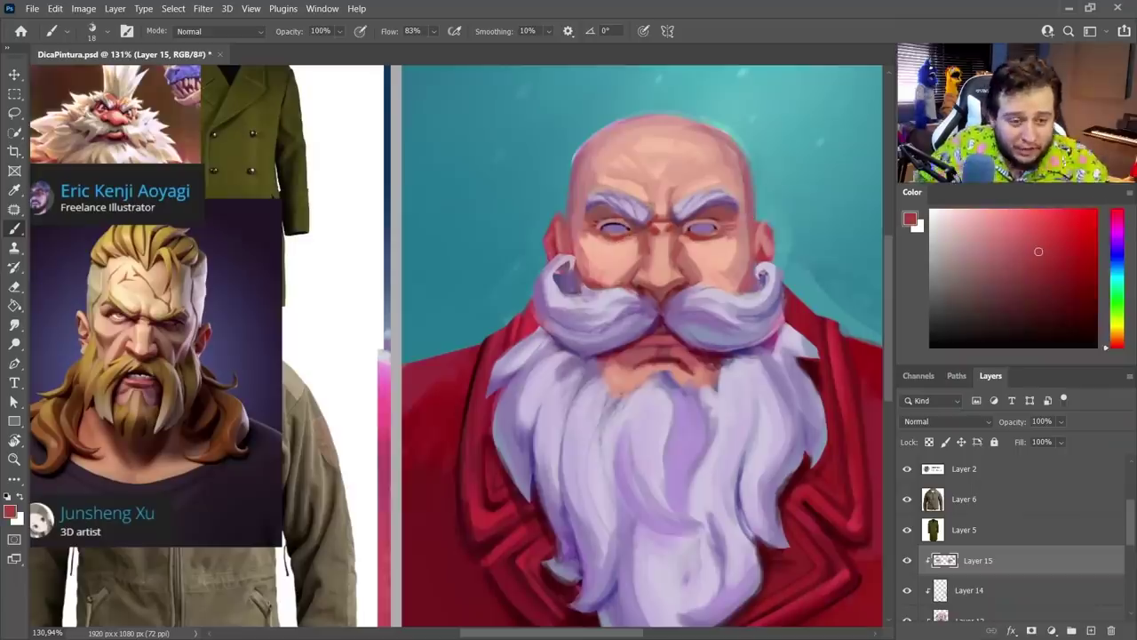
pyautogui.rightClick(627, 252)
pyautogui.moveTo(600, 230); pyautogui.dragTo(627, 226)
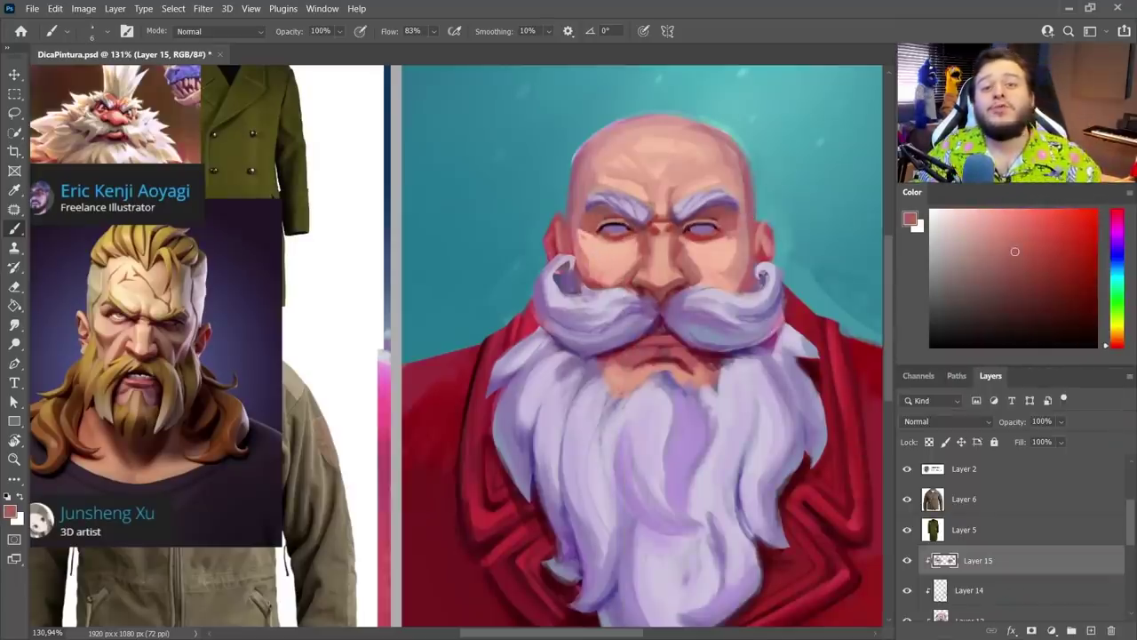
pyautogui.keyDown('alt'); pyautogui.click(726, 239); pyautogui.keyUp('alt')
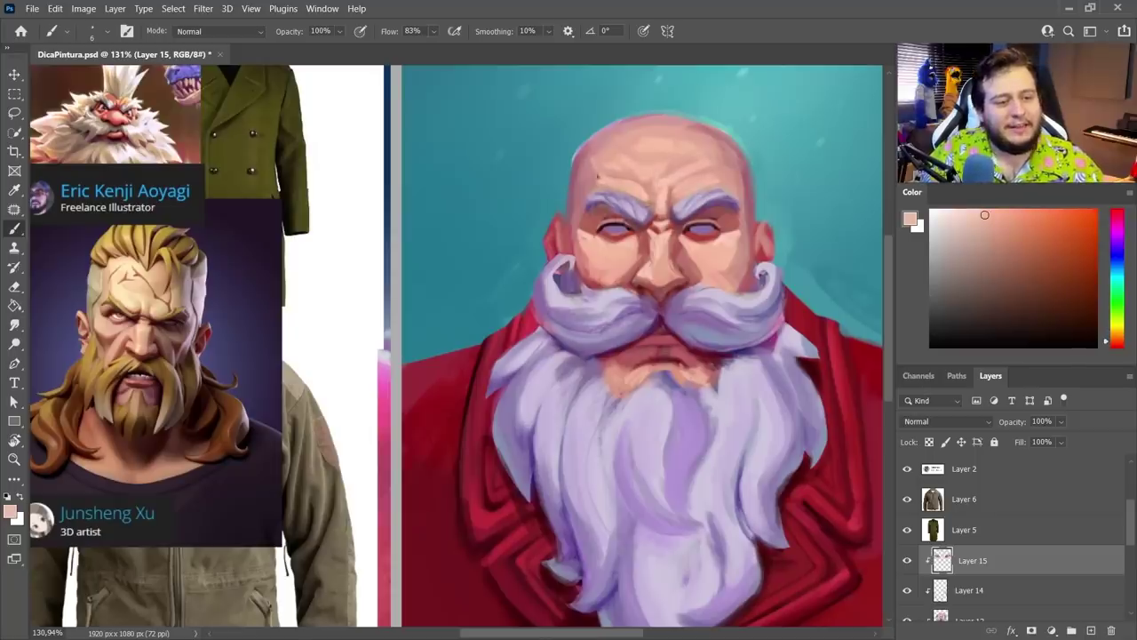
# Shade the right temple and side of the forehead with a sampled darker pink
pyautogui.keyDown('alt'); pyautogui.click(739, 173); pyautogui.keyUp('alt')
pyautogui.rightClick(737, 160)
pyautogui.click(737, 153)
pyautogui.moveTo(736, 158); pyautogui.dragTo(739, 202)
# Enlarge the brush to 37 px and shade both cheeks with sampled skin pinks
pyautogui.rightClick(742, 219)
pyautogui.moveTo(703, 259); pyautogui.dragTo(713, 258)
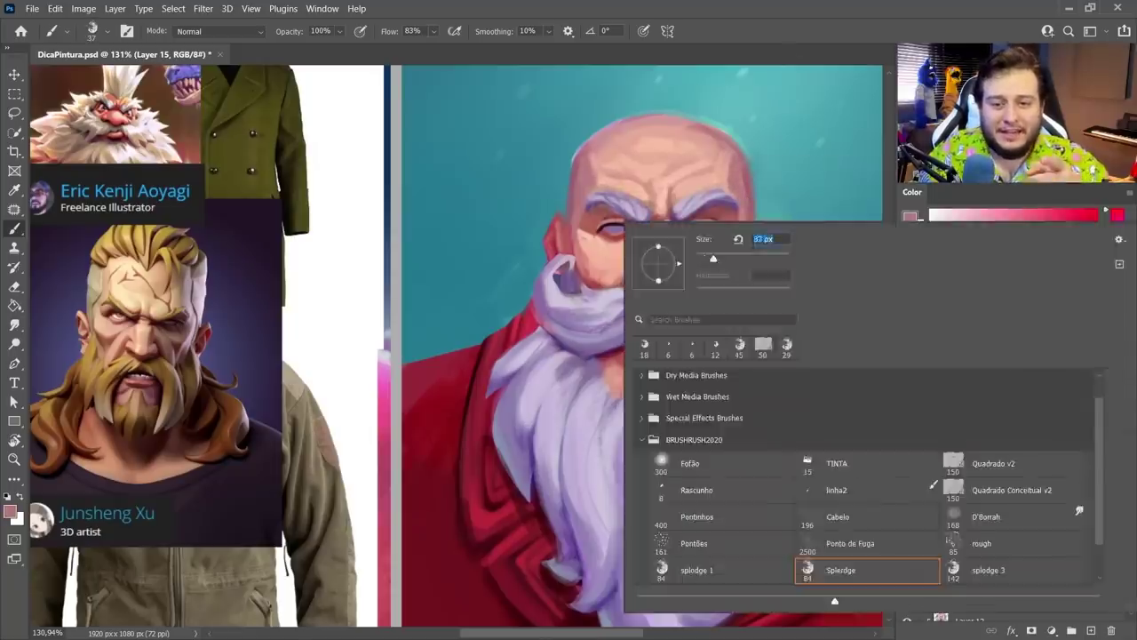
pyautogui.click(733, 214)
pyautogui.keyDown('alt'); pyautogui.click(726, 270); pyautogui.keyUp('alt')
pyautogui.keyDown('alt'); pyautogui.click(579, 258); pyautogui.keyUp('alt')
pyautogui.keyDown('alt'); pyautogui.click(696, 267); pyautogui.keyUp('alt')
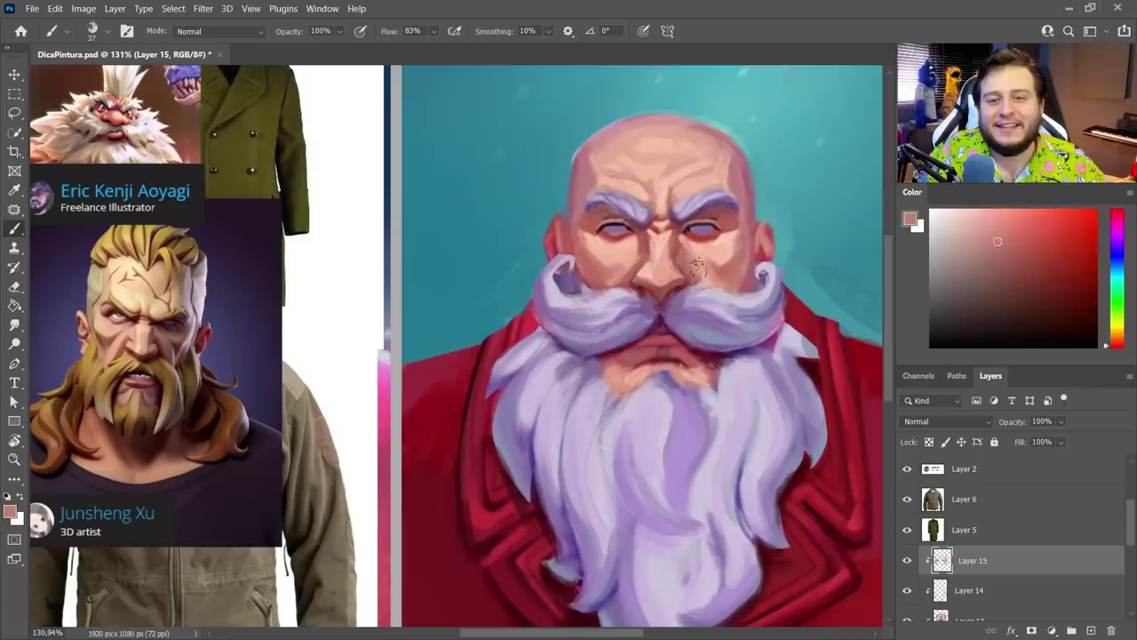
# Touch up the right cheek with a 12 px brush and brighten the eye whites with sampled cool tones
pyautogui.keyDown('alt'); pyautogui.click(727, 261); pyautogui.keyUp('alt')
pyautogui.rightClick(728, 249)
pyautogui.moveTo(715, 287); pyautogui.dragTo(703, 287)
pyautogui.keyDown('alt'); pyautogui.click(781, 217); pyautogui.keyUp('alt')
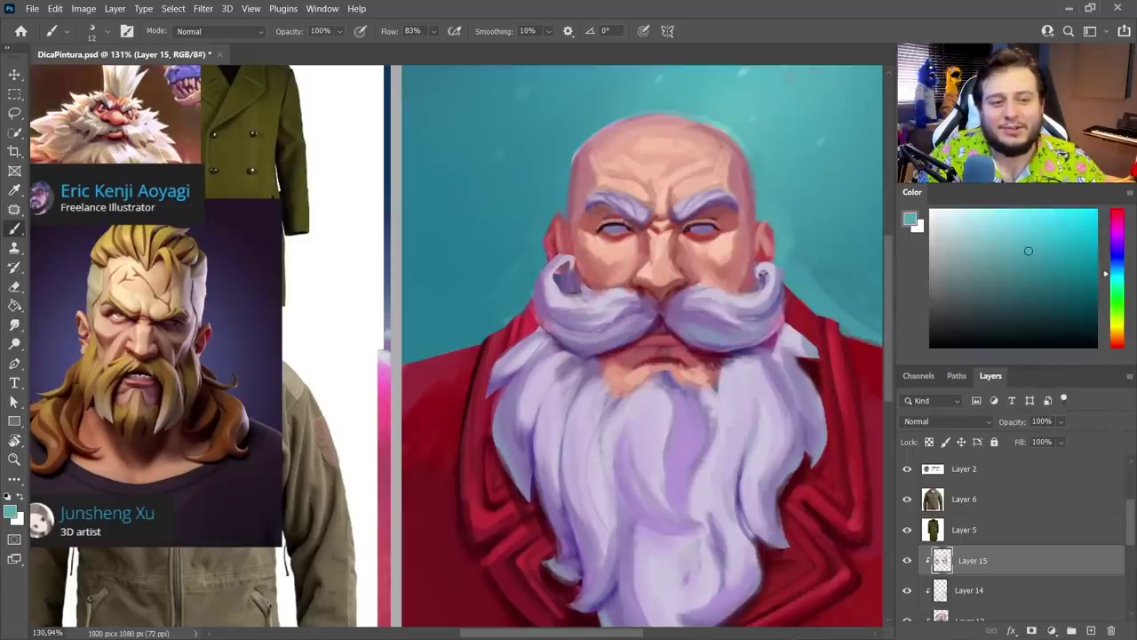
pyautogui.keyDown('alt'); pyautogui.click(692, 230); pyautogui.keyUp('alt')
pyautogui.keyDown('alt'); pyautogui.click(601, 304); pyautogui.keyUp('alt')
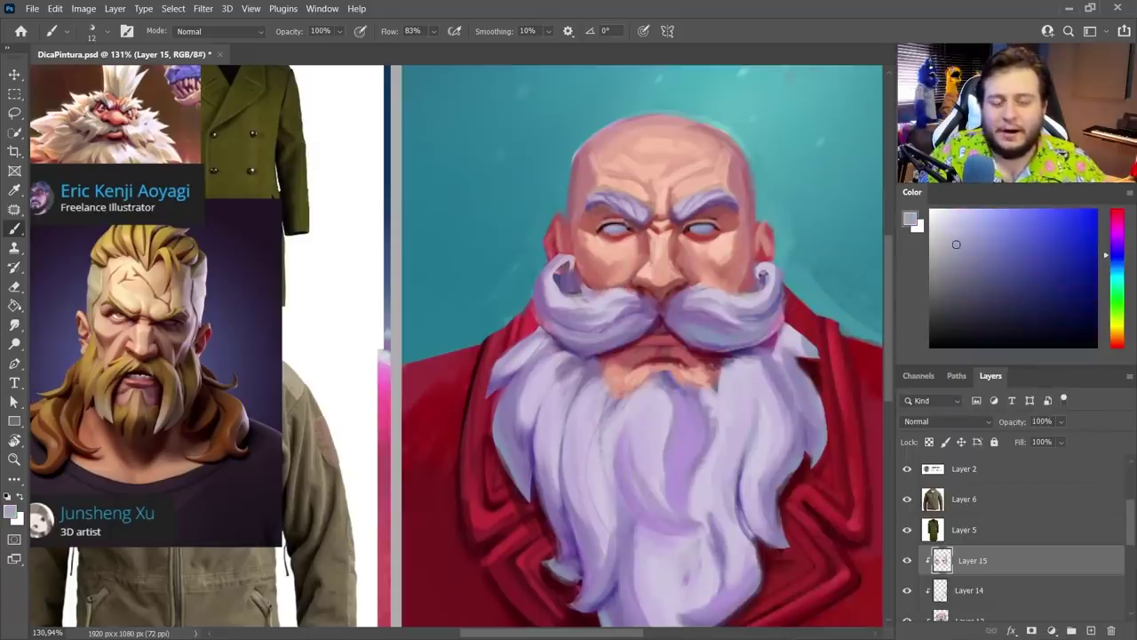
pyautogui.moveTo(706, 229); pyautogui.dragTo(715, 229)
# Add a new layer and paint blue irises in both eyes at 100% flow
pyautogui.click(1063, 235)
pyautogui.click(1091, 630)
pyautogui.click(434, 31)
pyautogui.moveTo(459, 48); pyautogui.dragTo(438, 48)
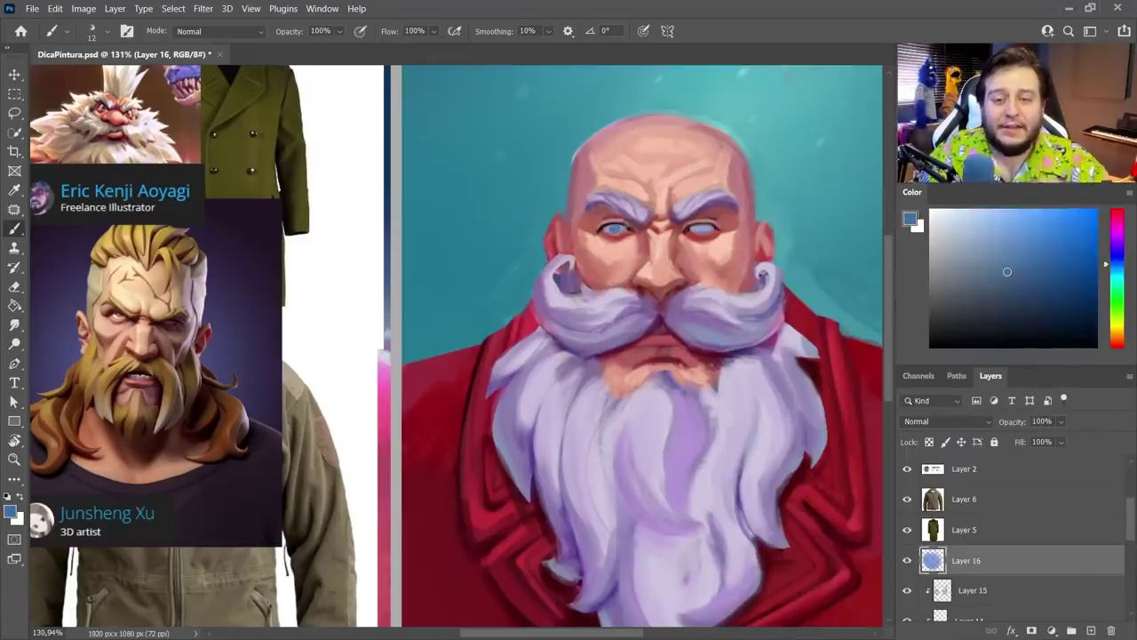
pyautogui.press('z')
pyautogui.click(692, 270)
pyautogui.moveTo(697, 228)
pyautogui.mouseDown()
pyautogui.moveTo(707, 229)
pyautogui.moveTo(569, 355)
pyautogui.mouseUp()
pyautogui.press('r')
pyautogui.press('e')
pyautogui.press('b')
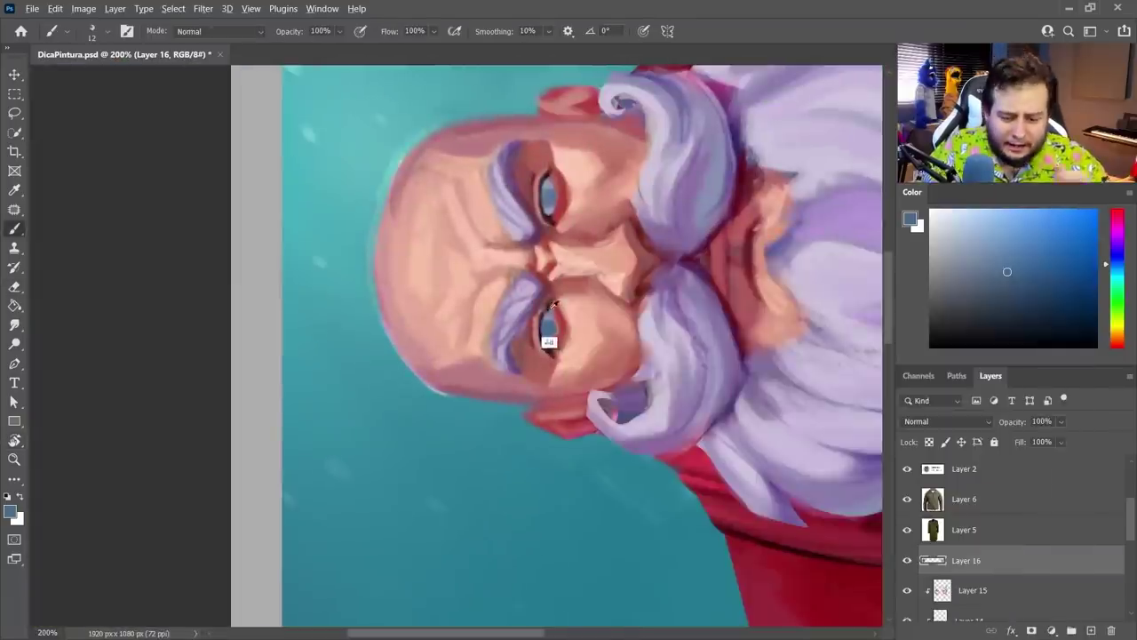
# Darken the lash lines and pupils of both eyes with sampled near-black maroon using a 6 px brush
pyautogui.keyDown('alt'); pyautogui.click(551, 306); pyautogui.keyUp('alt')
pyautogui.rightClick(543, 318)
pyautogui.moveTo(546, 306); pyautogui.dragTo(535, 525)
pyautogui.press('r')
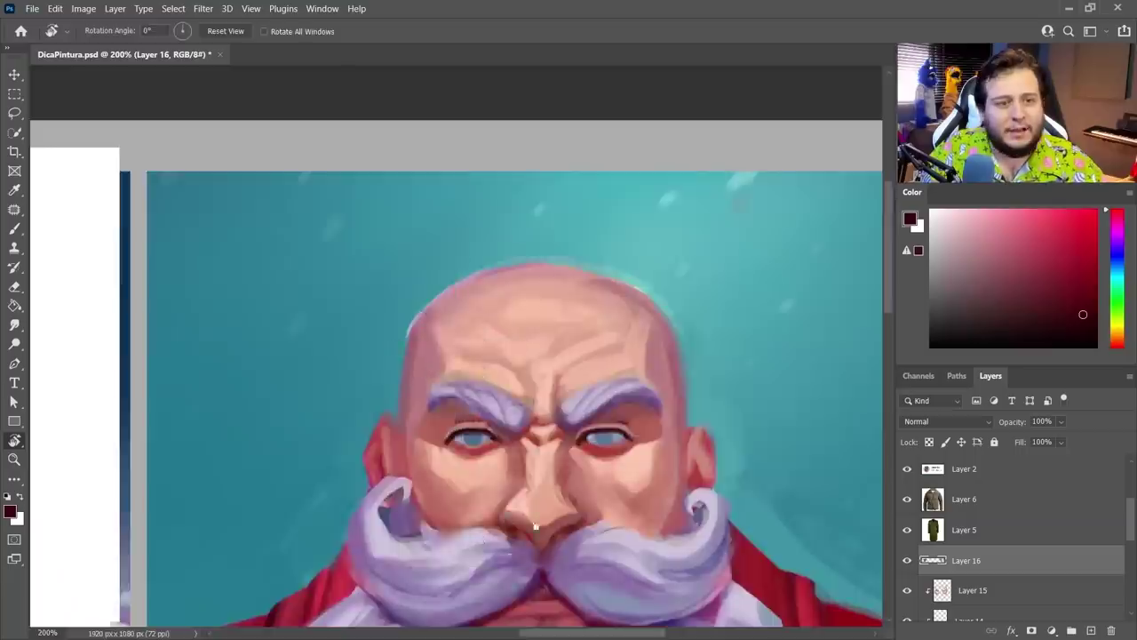
pyautogui.press('b')
pyautogui.hotkey('ctrl', '0')
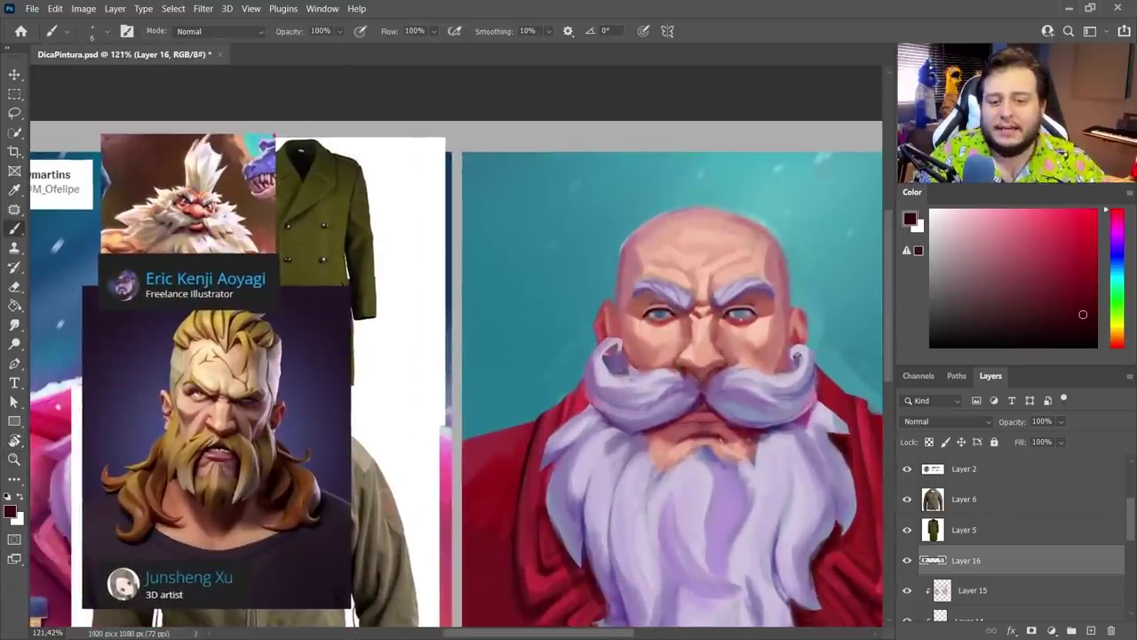
# Move the two artist references and their captions off the original portrait's face, and reselect the iris layer
pyautogui.press('v')
pyautogui.moveTo(222, 400); pyautogui.dragTo(256, 482)
pyautogui.moveTo(213, 318); pyautogui.dragTo(231, 536)
pyautogui.moveTo(196, 204); pyautogui.dragTo(381, 154)
pyautogui.moveTo(205, 283); pyautogui.dragTo(388, 234)
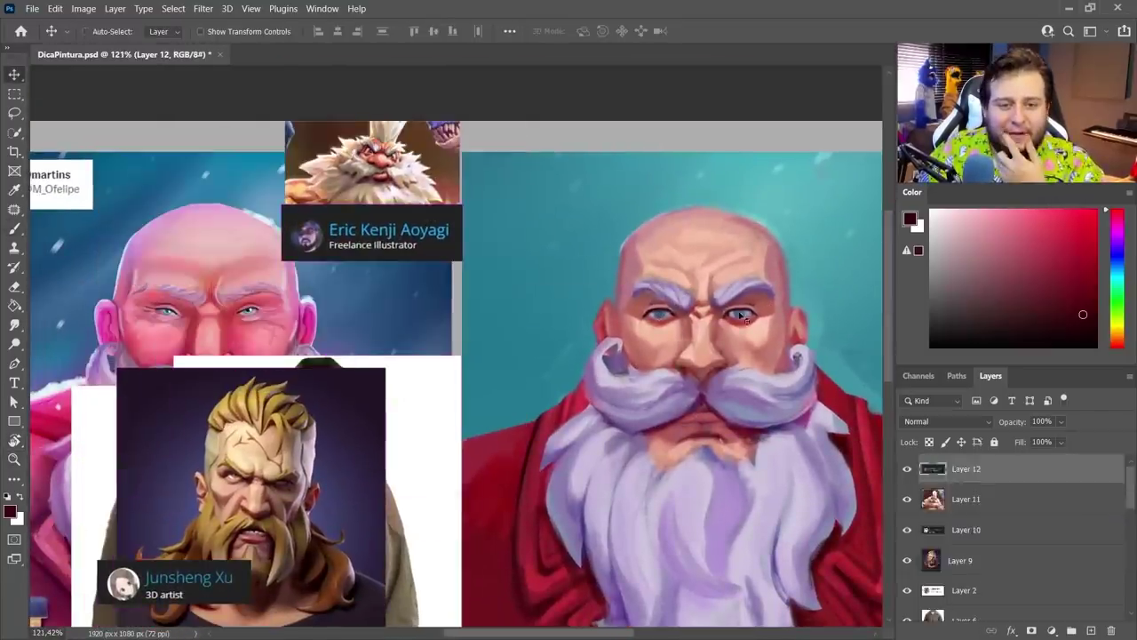
pyautogui.keyDown('ctrl'); pyautogui.click(740, 311); pyautogui.keyUp('ctrl')
pyautogui.moveTo(719, 463); pyautogui.dragTo(675, 447)
# Add a new layer and dab a warm off-white highlight into each eye
pyautogui.press('b')
pyautogui.keyDown('ctrl'); pyautogui.click(629, 303); pyautogui.keyUp('ctrl')
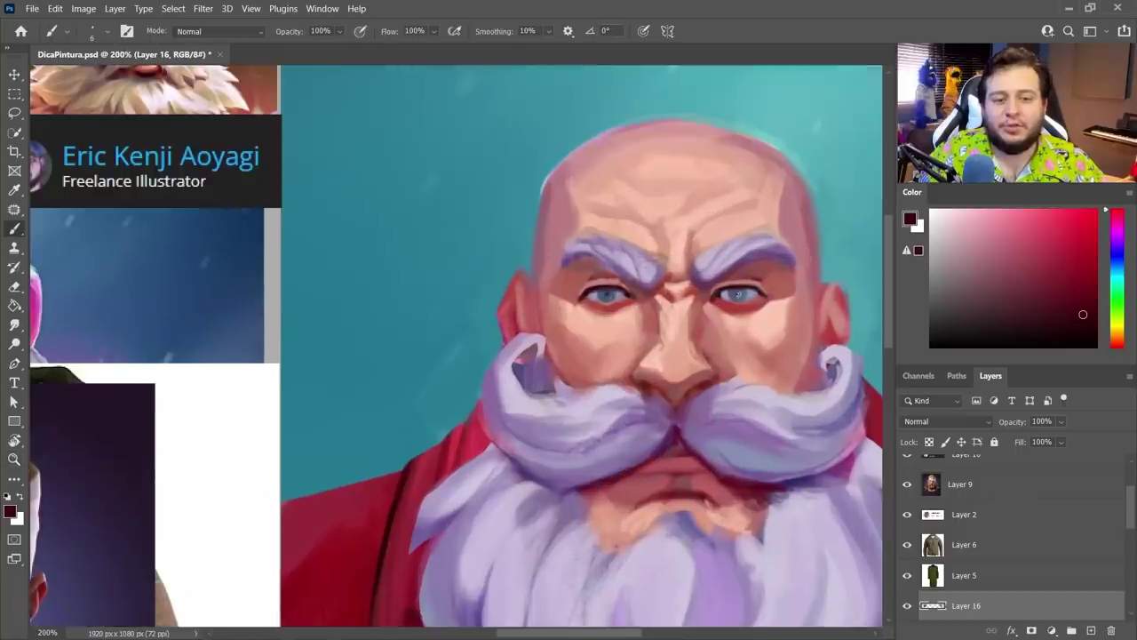
pyautogui.hotkey('ctrl', 'shift', 'alt', 'n')
pyautogui.moveTo(1118, 302); pyautogui.dragTo(1117, 325)
pyautogui.click(939, 211)
pyautogui.press('z')
pyautogui.keyDown('alt'); pyautogui.click(739, 344); pyautogui.keyUp('alt')
pyautogui.keyDown('alt'); pyautogui.click(739, 344); pyautogui.keyUp('alt')
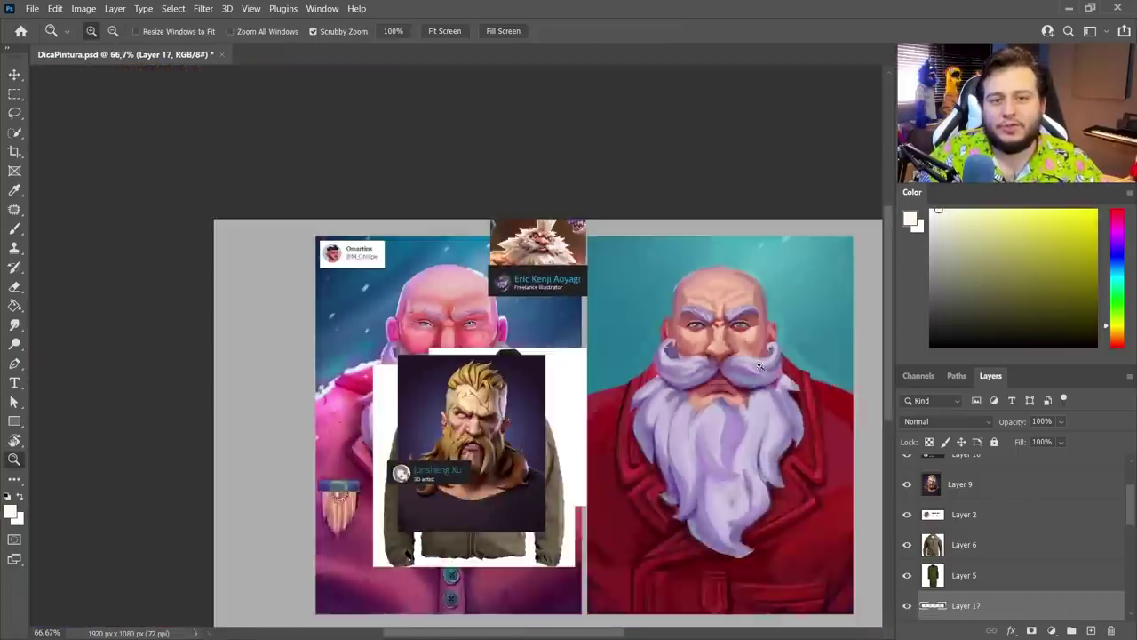
pyautogui.click(831, 379)
# Clip the iris and eye-highlight layers to the portrait stack and prepare a clipped layer above them for rim light
pyautogui.click(977, 575)
pyautogui.click(977, 545)
pyautogui.keyDown('shift'); pyautogui.click(980, 508); pyautogui.keyUp('shift')
pyautogui.click(980, 486)
pyautogui.press('b')
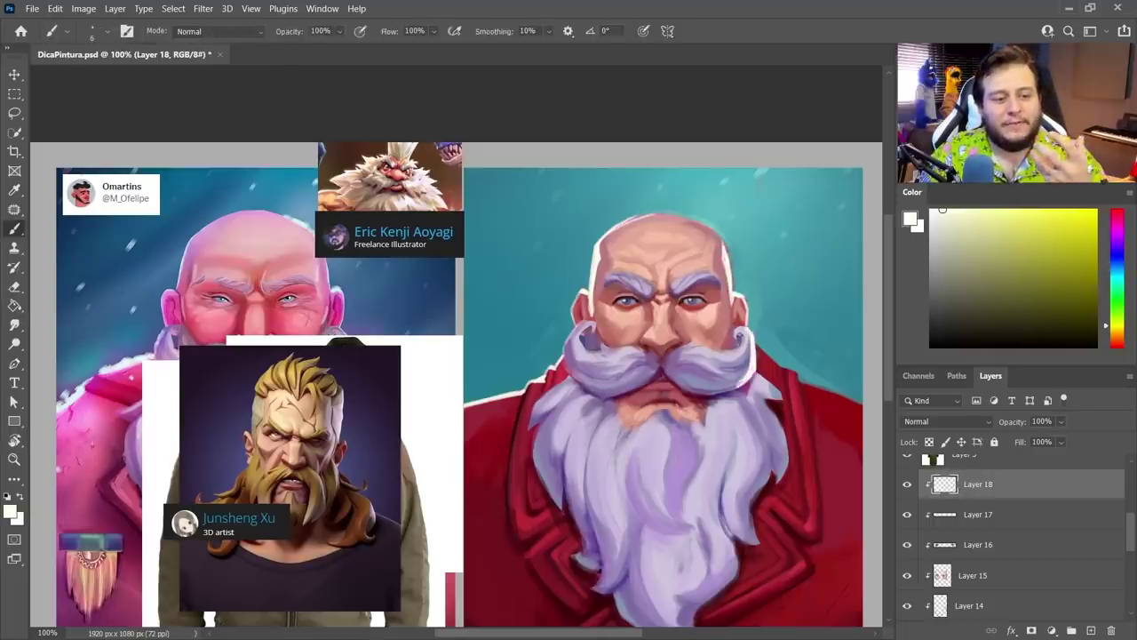
# Paint and clean up an off-white rim light along the head, ears, moustache edge and shoulders
pyautogui.press('r')
pyautogui.press('b')
pyautogui.moveTo(701, 355)
pyautogui.mouseDown()
pyautogui.moveTo(686, 432)
pyautogui.moveTo(703, 400)
pyautogui.moveTo(620, 505)
pyautogui.moveTo(705, 218)
pyautogui.moveTo(452, 275)
pyautogui.mouseUp()
pyautogui.press('e')
pyautogui.press('b')
pyautogui.press('r')
pyautogui.press('b')
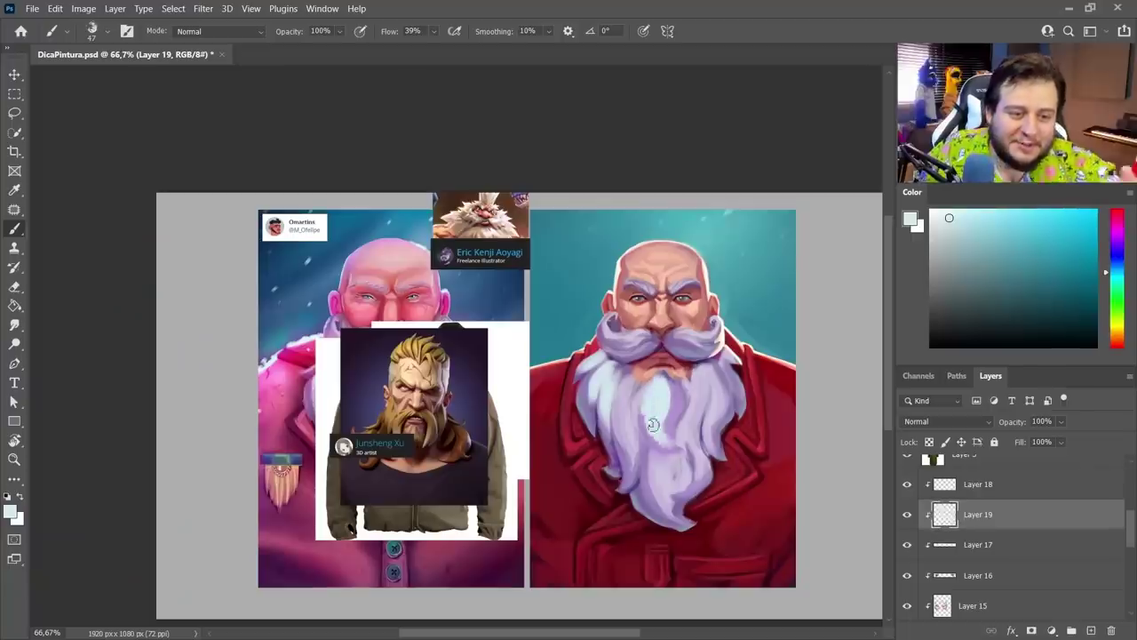
# Paint pale icy highlights over the beard locks and moustache, refining the moustache strands with a 9 px brush and eraser
pyautogui.moveTo(697, 389); pyautogui.dragTo(721, 396)
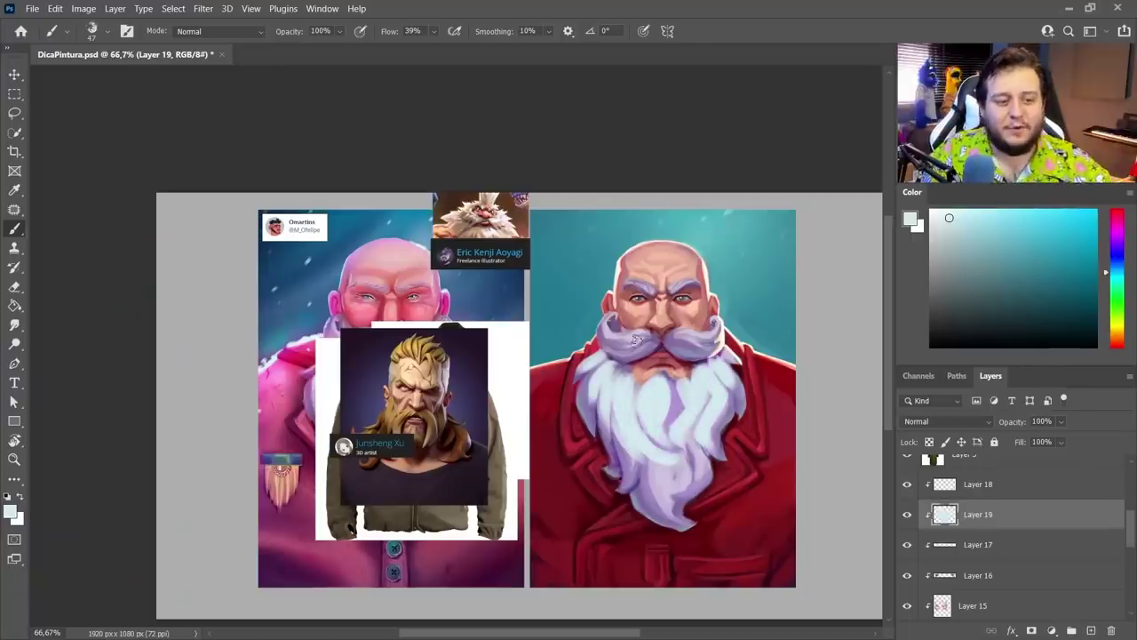
pyautogui.press('z')
pyautogui.click(663, 333)
pyautogui.click(663, 333)
pyautogui.press('b')
pyautogui.rightClick(716, 322)
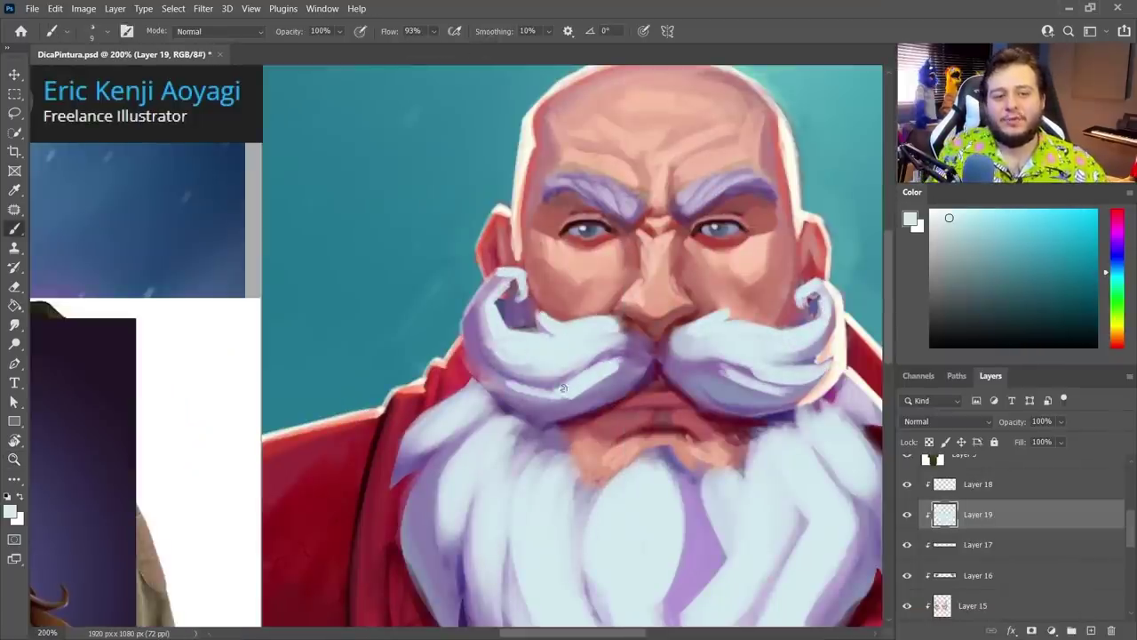
pyautogui.press('e')
pyautogui.moveTo(563, 388)
pyautogui.mouseDown()
pyautogui.moveTo(610, 359)
pyautogui.moveTo(764, 389)
pyautogui.mouseUp()
# Add pale icy highlights to both eyebrows and trim them with the eraser
pyautogui.press('z')
pyautogui.keyDown('alt'); pyautogui.click(714, 380); pyautogui.keyUp('alt')
pyautogui.press('b')
pyautogui.moveTo(701, 293); pyautogui.dragTo(737, 278)
pyautogui.press('e')
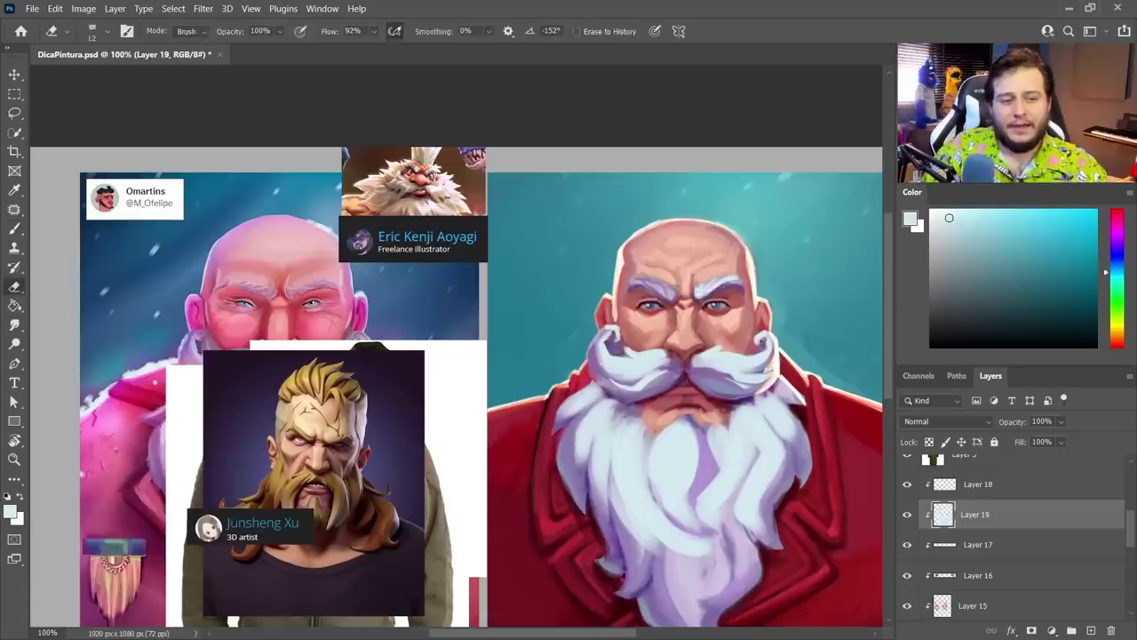
pyautogui.press('b')
pyautogui.moveTo(636, 284)
pyautogui.mouseDown()
pyautogui.moveTo(673, 298)
pyautogui.moveTo(730, 277)
pyautogui.mouseUp()
pyautogui.press('e')
pyautogui.press('b')
# Set the brush to 23 px and paint sampled violet shading between the lower beard locks
pyautogui.press('z')
pyautogui.keyDown('alt'); pyautogui.click(755, 497); pyautogui.keyUp('alt')
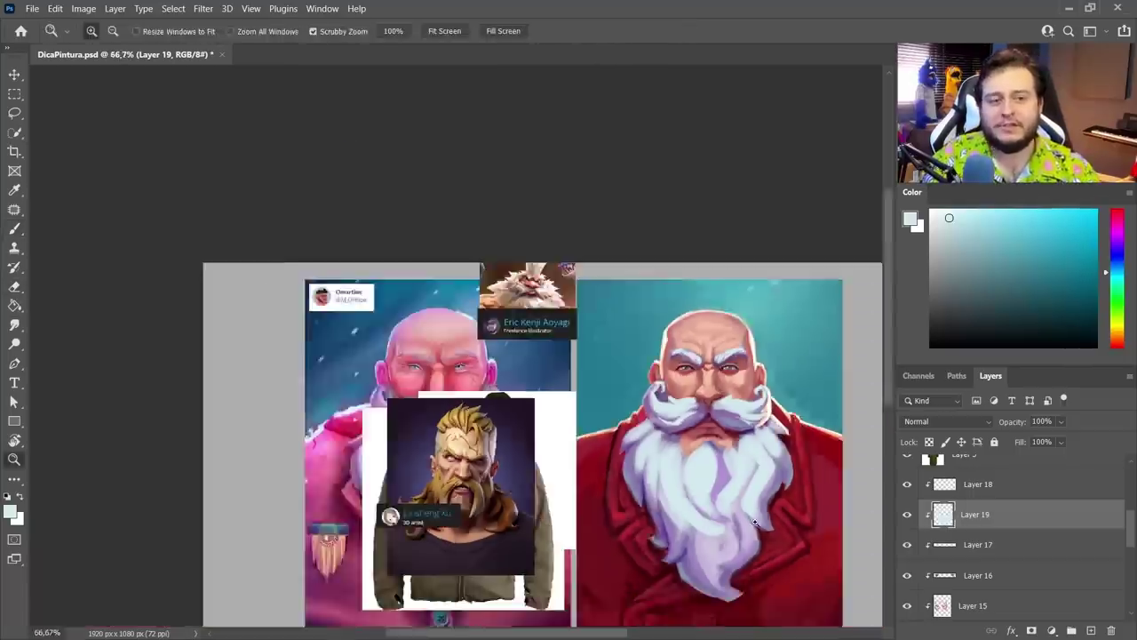
pyautogui.moveTo(755, 522); pyautogui.dragTo(782, 522)
pyautogui.press('b')
pyautogui.rightClick(558, 267)
pyautogui.click(703, 288)
pyautogui.press('Return')
pyautogui.keyDown('alt'); pyautogui.click(600, 438); pyautogui.keyUp('alt')
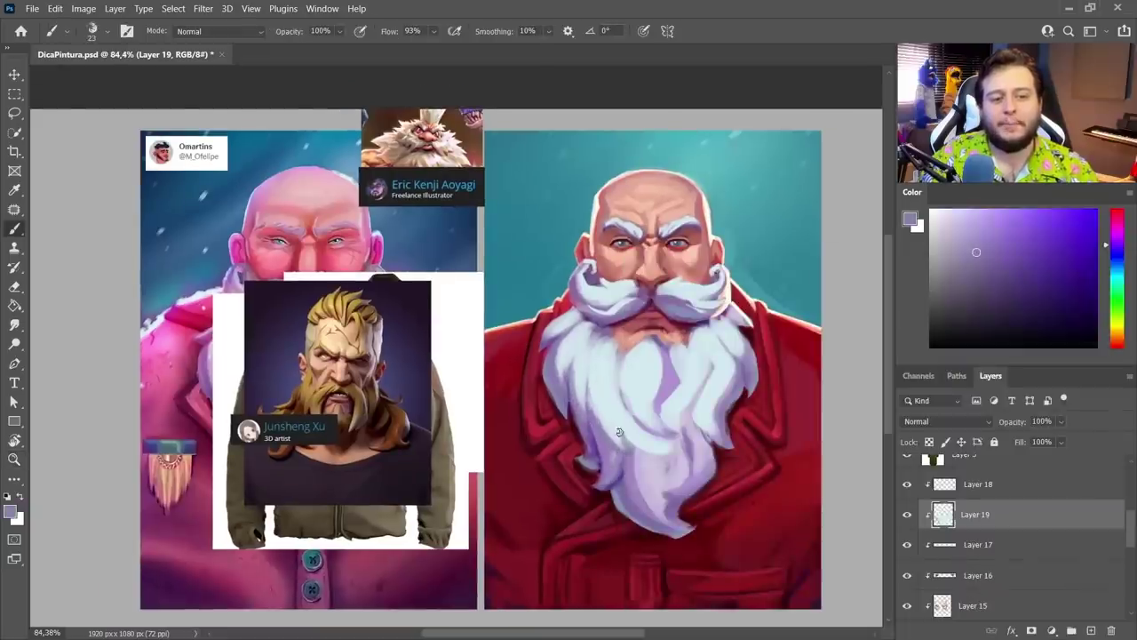
pyautogui.moveTo(650, 485)
pyautogui.mouseDown()
pyautogui.moveTo(688, 481)
pyautogui.moveTo(653, 512)
pyautogui.mouseUp()
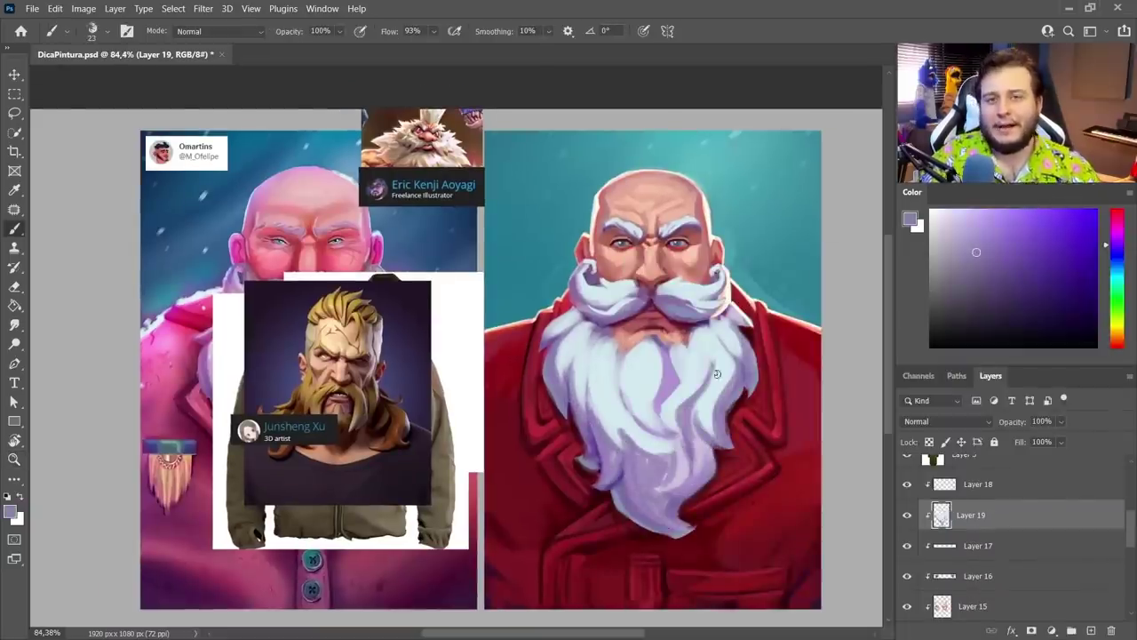
# Extend the central beard locks up over the chin beneath the mouth, alternating sampled pale and violet tones
pyautogui.keyDown('alt'); pyautogui.click(682, 330); pyautogui.keyUp('alt')
pyautogui.keyDown('alt'); pyautogui.click(652, 348); pyautogui.keyUp('alt')
pyautogui.moveTo(654, 321); pyautogui.dragTo(642, 338)
pyautogui.keyDown('alt'); pyautogui.click(656, 357); pyautogui.keyUp('alt')
pyautogui.moveTo(652, 325)
pyautogui.mouseDown()
pyautogui.moveTo(668, 345)
pyautogui.moveTo(629, 412)
pyautogui.mouseUp()
pyautogui.keyDown('alt'); pyautogui.click(665, 377); pyautogui.keyUp('alt')
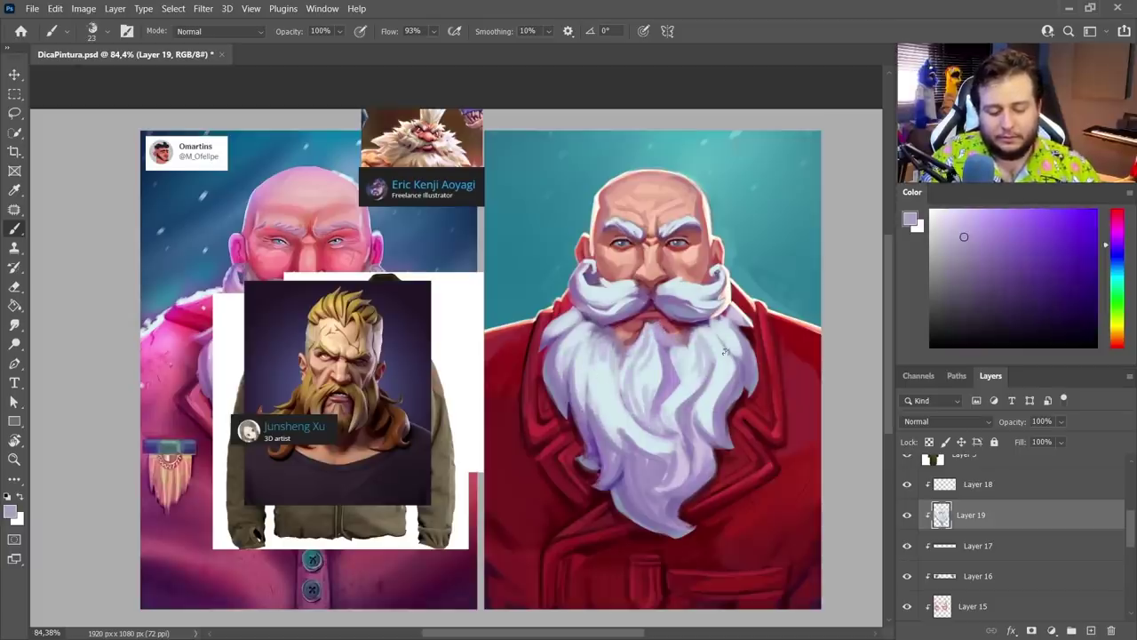
# Select the beard highlight layer and retouch the skin beneath the eyes with a 6 px brush and sampled muted red
pyautogui.moveTo(257, 292)
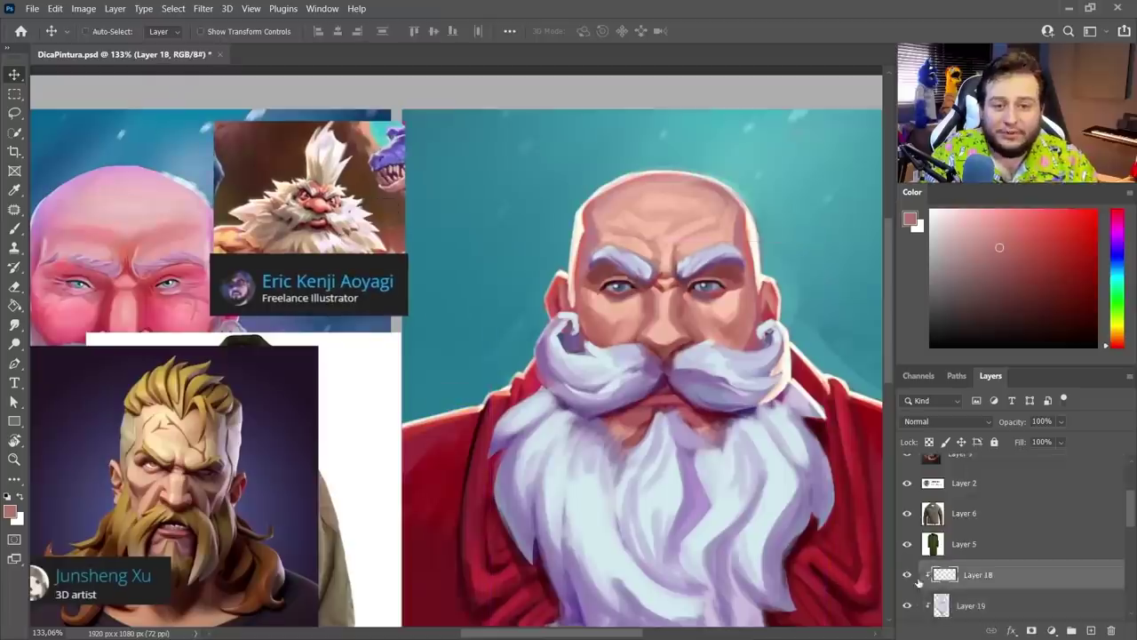
pyautogui.click(944, 604)
pyautogui.moveTo(658, 373); pyautogui.dragTo(603, 318)
pyautogui.press('b')
pyautogui.rightClick(627, 249)
pyautogui.click(451, 53)
pyautogui.keyDown('alt'); pyautogui.click(560, 246); pyautogui.keyUp('alt')
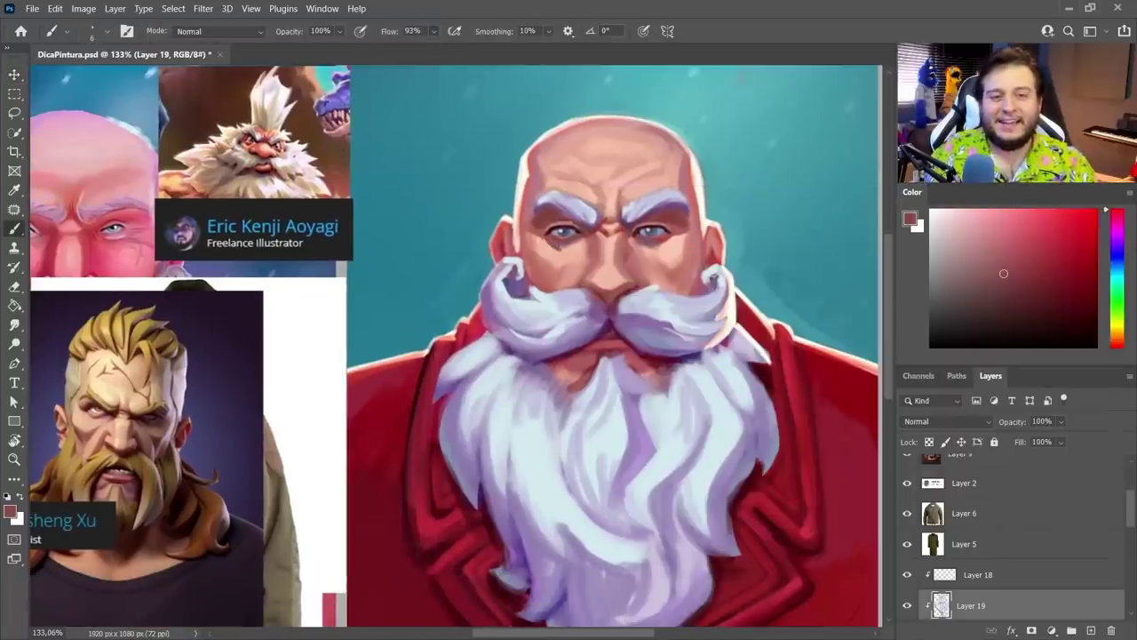
# Define the nostrils and the folds beside the nose with sampled reds and pinks, rotating the canvas for the strokes
pyautogui.keyDown('alt'); pyautogui.click(718, 335); pyautogui.keyUp('alt')
pyautogui.press('r')
pyautogui.moveTo(622, 267); pyautogui.dragTo(565, 197)
pyautogui.keyDown('alt'); pyautogui.click(511, 213); pyautogui.keyUp('alt')
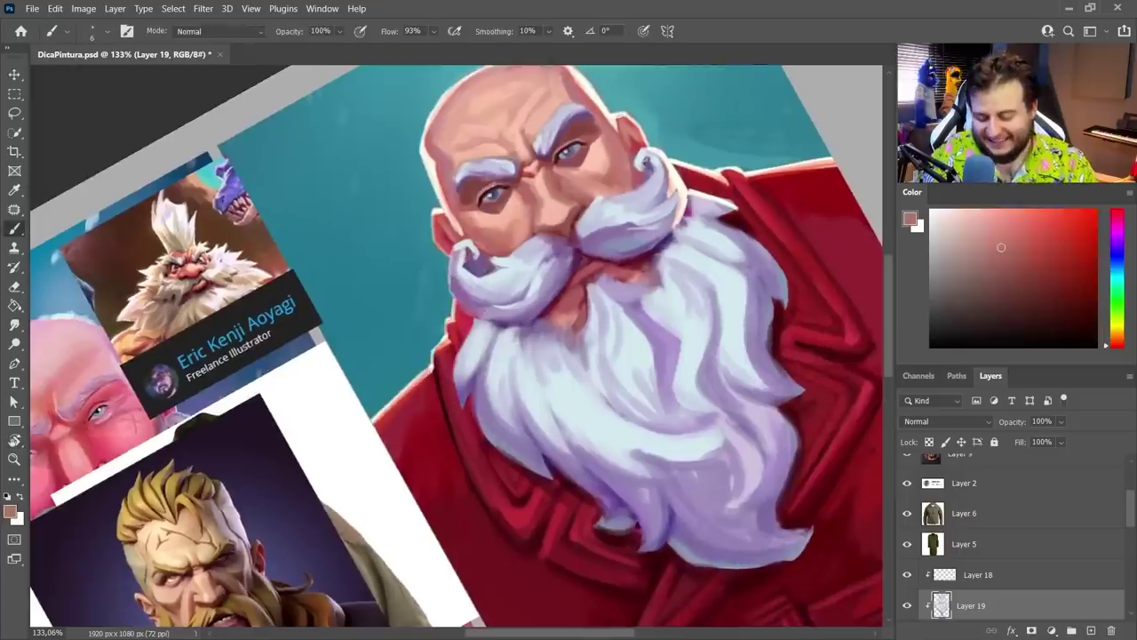
pyautogui.press('Escape')
pyautogui.keyDown('alt'); pyautogui.click(723, 332); pyautogui.keyUp('alt')
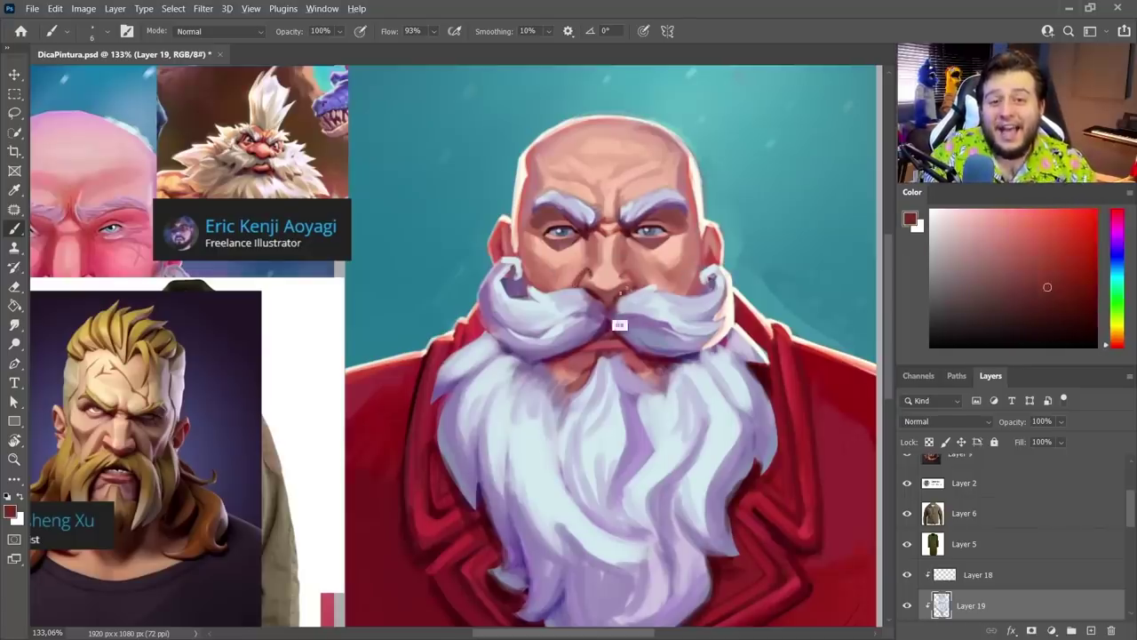
# Retouch the skin around the nose, cheeks and beneath the eyes with sampled pinks and muted reds
pyautogui.keyDown('alt'); pyautogui.click(606, 275); pyautogui.keyUp('alt')
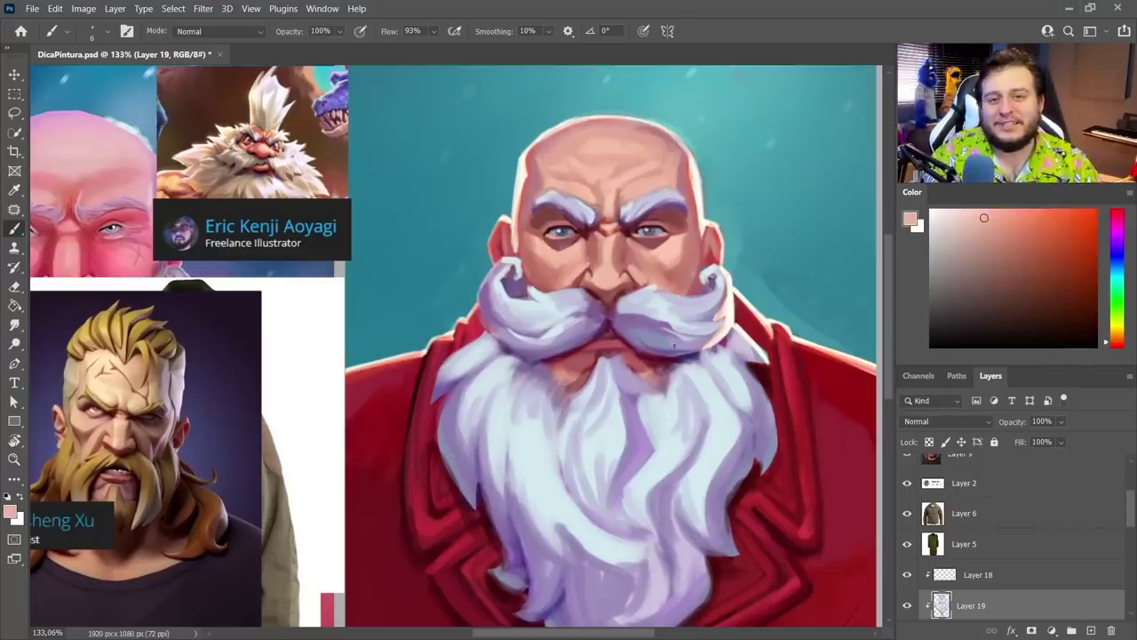
pyautogui.keyDown('alt'); pyautogui.click(559, 274); pyautogui.keyUp('alt')
pyautogui.keyDown('alt'); pyautogui.click(575, 266); pyautogui.keyUp('alt')
pyautogui.keyDown('alt'); pyautogui.click(685, 261); pyautogui.keyUp('alt')
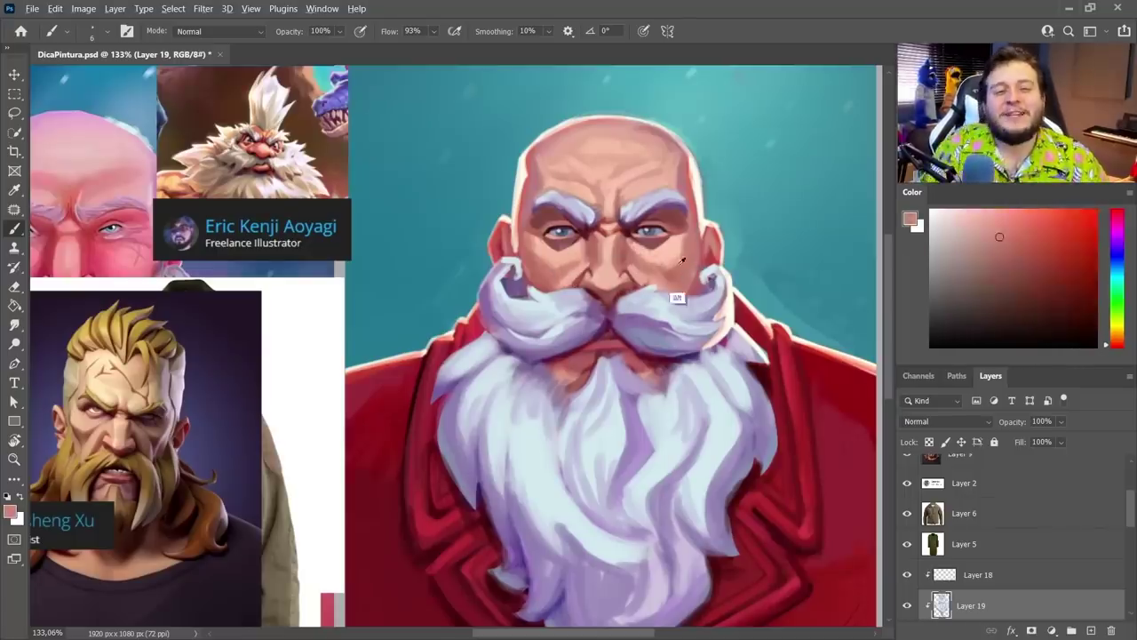
pyautogui.keyDown('alt'); pyautogui.click(720, 250); pyautogui.keyUp('alt')
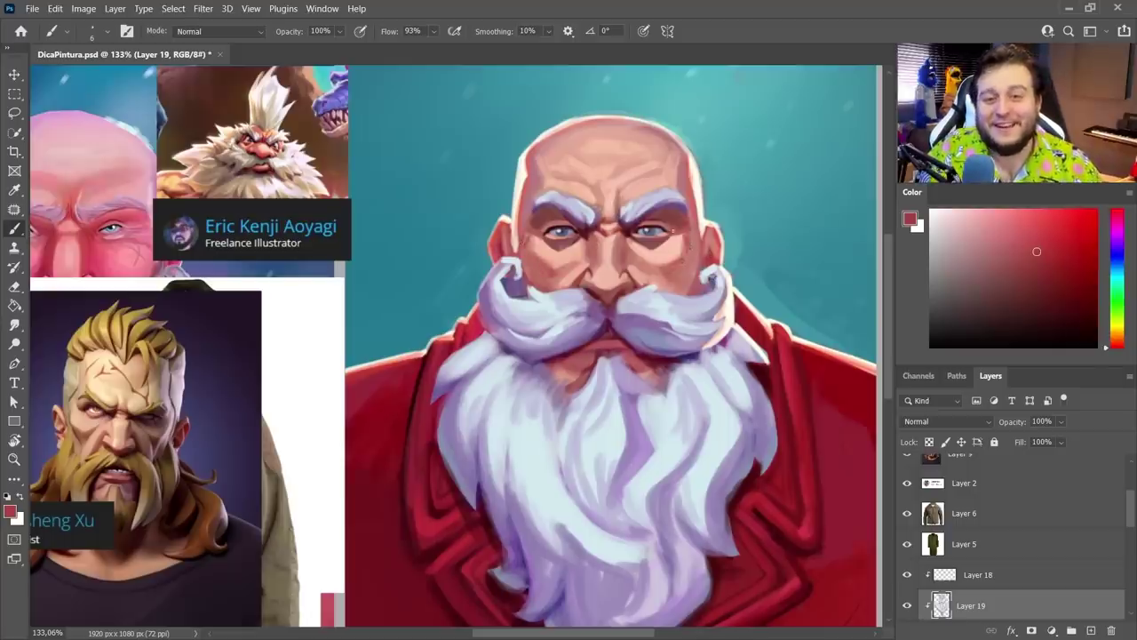
pyautogui.keyDown('alt'); pyautogui.click(674, 231); pyautogui.keyUp('alt')
pyautogui.moveTo(676, 231); pyautogui.dragTo(684, 231)
pyautogui.keyDown('alt'); pyautogui.click(607, 253); pyautogui.keyUp('alt')
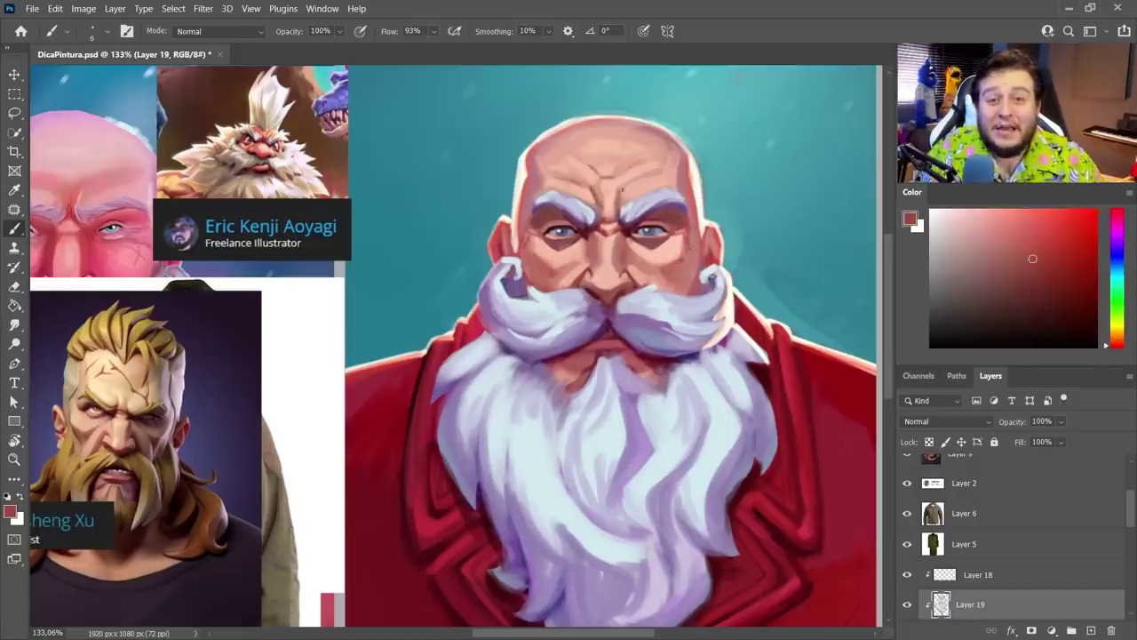
# Create a new layer, lasso a long jagged scar from the forehead past the eye to the cheek, and fill it with sampled red
pyautogui.hotkey('ctrl', 'shift', 'alt', 'n')
pyautogui.press('l')
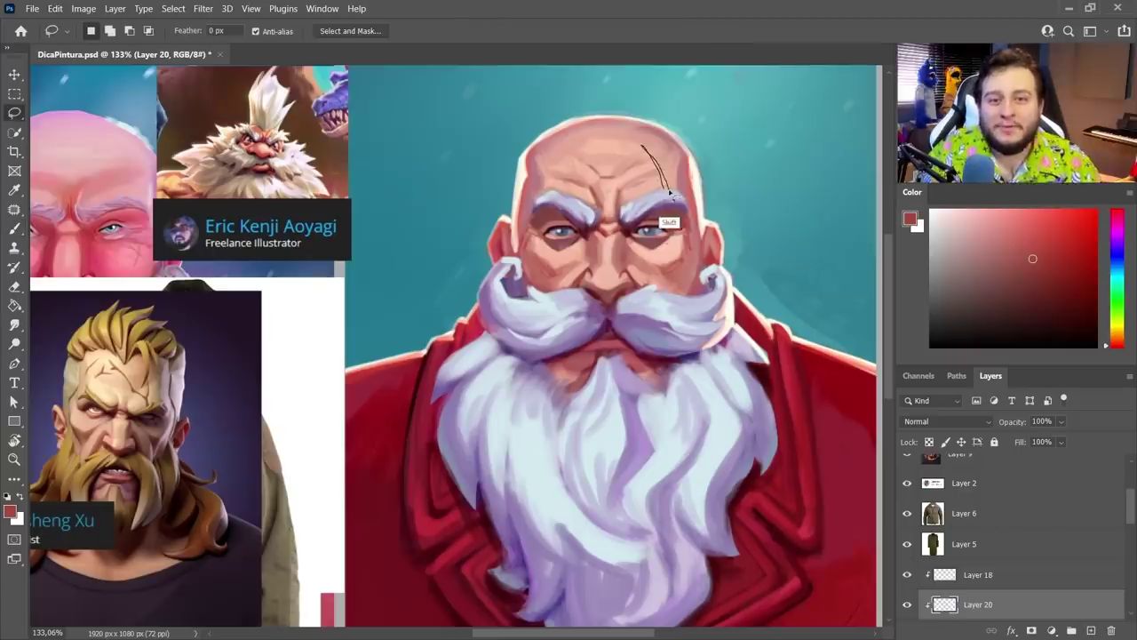
pyautogui.moveTo(675, 254); pyautogui.dragTo(683, 277)
pyautogui.press('g')
pyautogui.keyDown('alt'); pyautogui.click(698, 247); pyautogui.keyUp('alt')
pyautogui.click(682, 250)
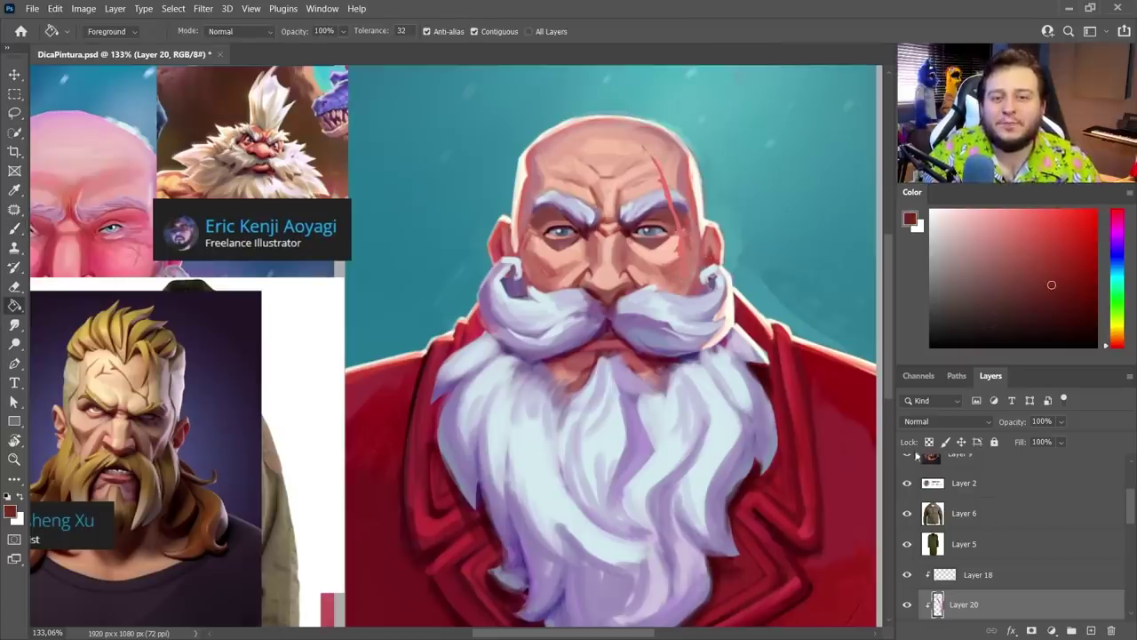
# Refine the scar's shape and the surrounding skin with brushed tones sampled from the ear and nose
pyautogui.press('b')
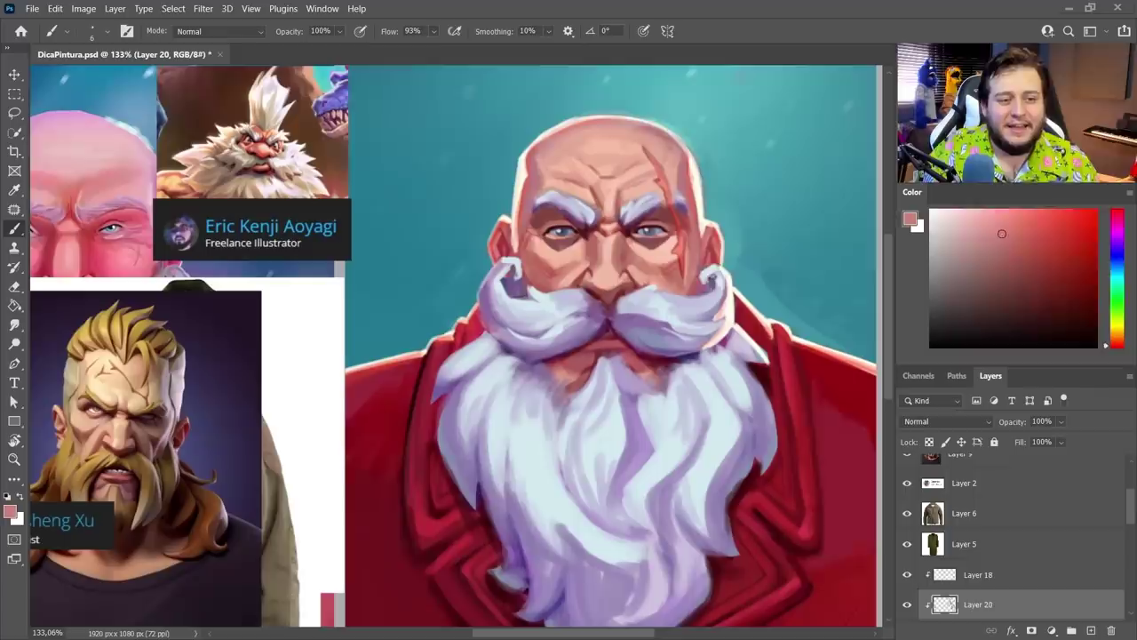
pyautogui.keyDown('alt'); pyautogui.click(715, 241); pyautogui.keyUp('alt')
pyautogui.keyDown('alt'); pyautogui.click(593, 282); pyautogui.keyUp('alt')
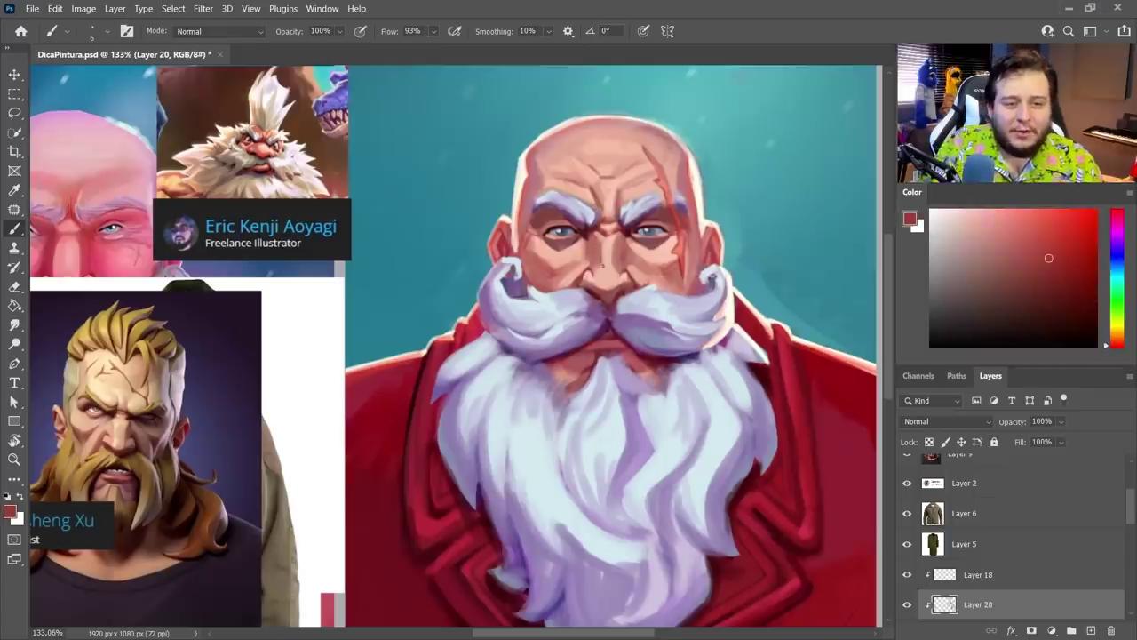
# Sketch the outline of a beard lock below the mouth with thin strokes in a sampled violet
pyautogui.moveTo(650, 445)
pyautogui.mouseDown()
pyautogui.moveTo(568, 444)
pyautogui.moveTo(637, 432)
pyautogui.mouseUp()
pyautogui.keyDown('alt'); pyautogui.click(730, 494); pyautogui.keyUp('alt')
pyautogui.moveTo(730, 494); pyautogui.dragTo(731, 542)
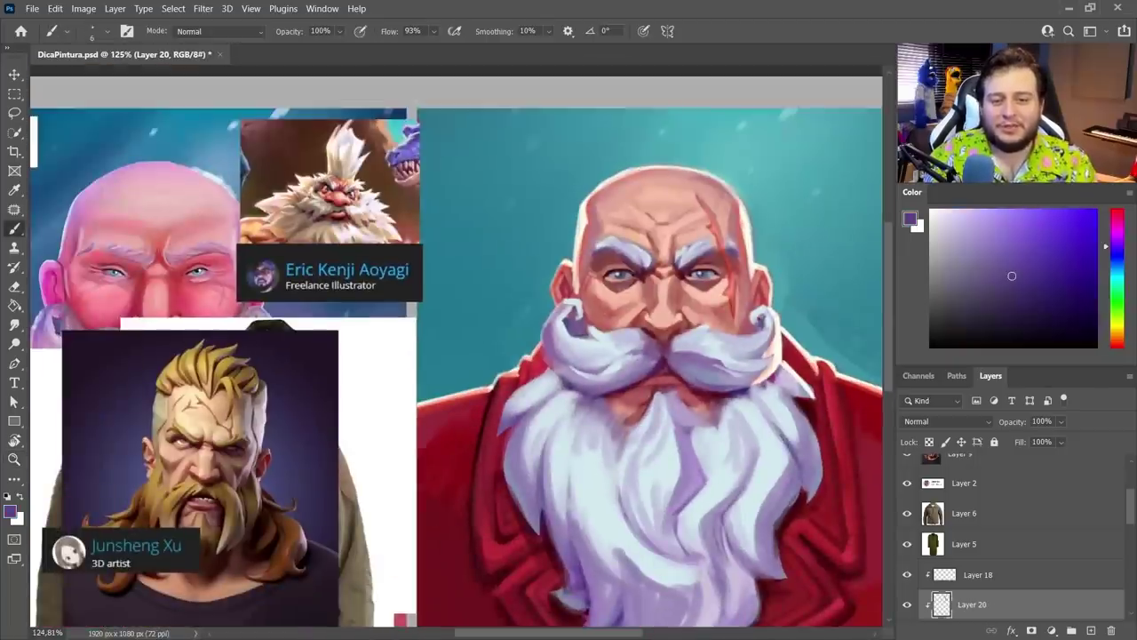
pyautogui.moveTo(596, 461); pyautogui.dragTo(569, 358)
pyautogui.moveTo(566, 358); pyautogui.dragTo(572, 396)
pyautogui.hotkey('ctrl', 'z')
# Choose the Splerdge brush at 18 px and paint the lock below the mouth with sampled lilac and pale tones
pyautogui.keyDown('alt'); pyautogui.click(613, 382); pyautogui.keyUp('alt')
pyautogui.rightClick(619, 382)
pyautogui.doubleClick(832, 598)
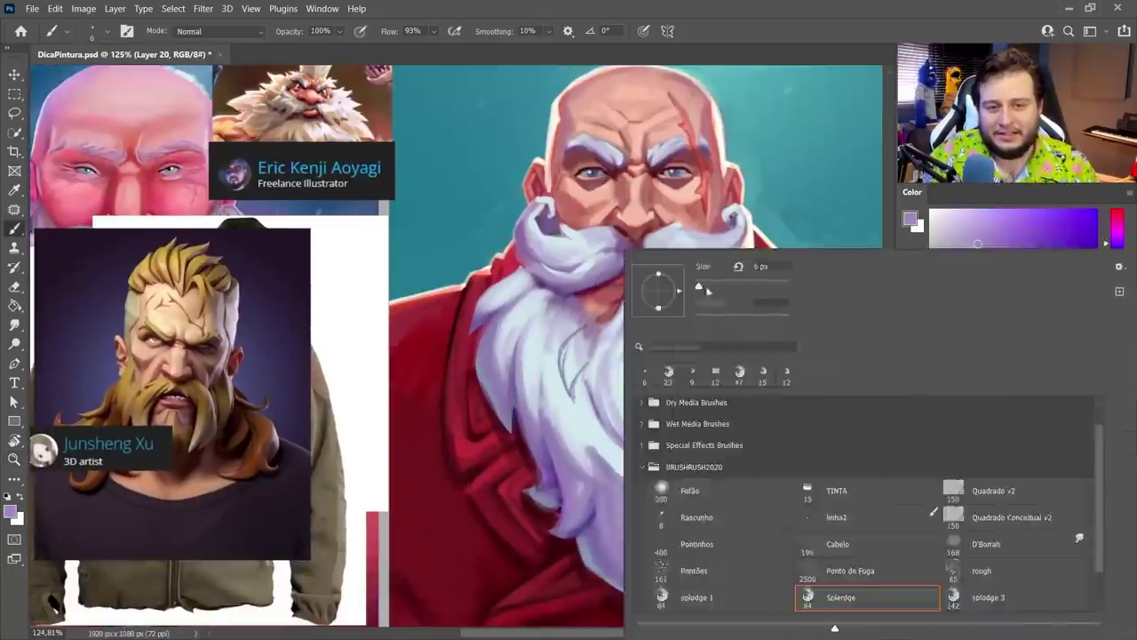
pyautogui.moveTo(565, 353); pyautogui.dragTo(586, 427)
pyautogui.keyDown('alt'); pyautogui.click(592, 355); pyautogui.keyUp('alt')
pyautogui.keyDown('alt'); pyautogui.click(573, 378); pyautogui.keyUp('alt')
pyautogui.moveTo(587, 329)
pyautogui.mouseDown()
pyautogui.moveTo(567, 376)
pyautogui.moveTo(587, 354)
pyautogui.moveTo(581, 417)
pyautogui.mouseUp()
pyautogui.keyDown('alt'); pyautogui.click(586, 391); pyautogui.keyUp('alt')
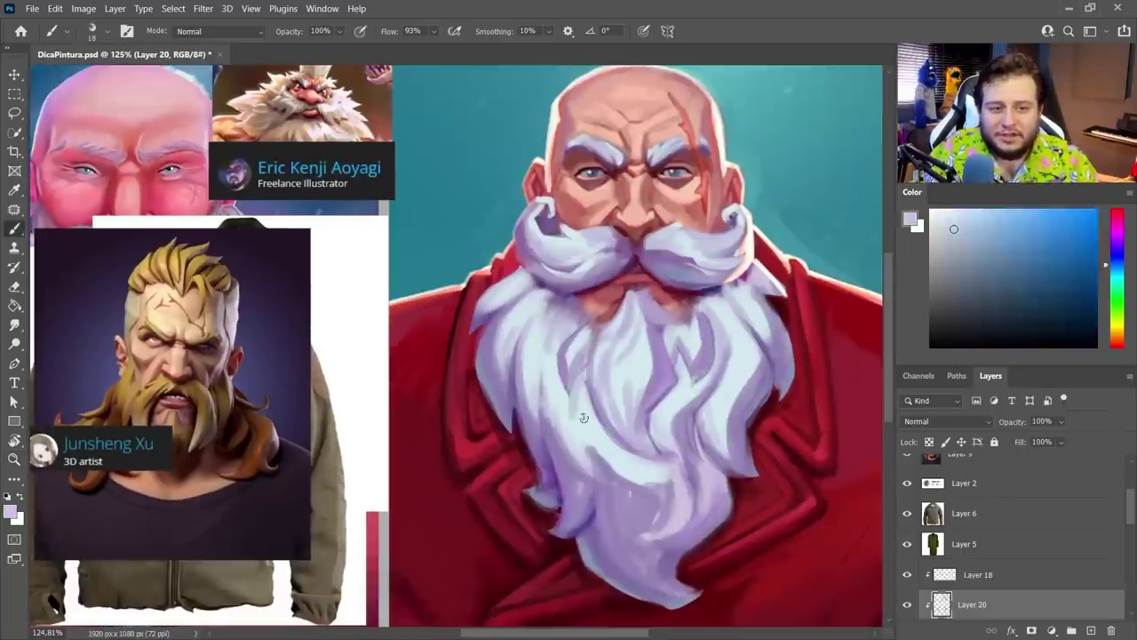
# Reshape the central beard locks beneath the chin with long strokes alternating sampled violet and pale blue-white
pyautogui.keyDown('alt'); pyautogui.click(569, 355); pyautogui.keyUp('alt')
pyautogui.moveTo(700, 315)
pyautogui.mouseDown()
pyautogui.moveTo(698, 346)
pyautogui.moveTo(625, 432)
pyautogui.mouseUp()
pyautogui.keyDown('alt'); pyautogui.click(668, 373); pyautogui.keyUp('alt')
pyautogui.moveTo(641, 382); pyautogui.dragTo(610, 444)
pyautogui.keyDown('alt'); pyautogui.click(613, 391); pyautogui.keyUp('alt')
pyautogui.moveTo(631, 388); pyautogui.dragTo(622, 431)
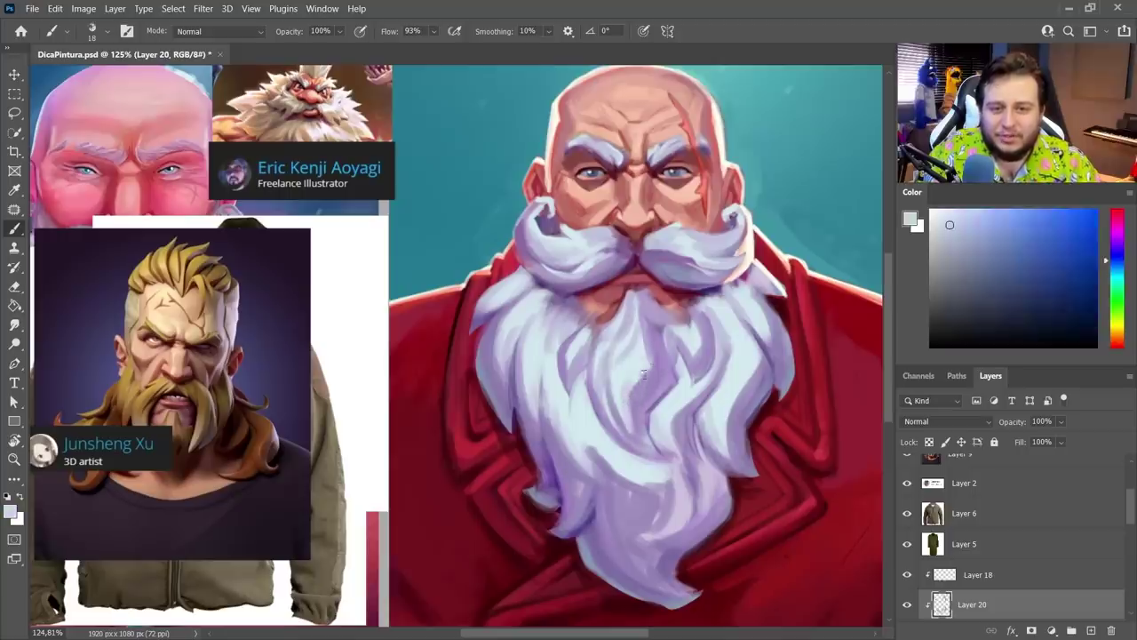
pyautogui.moveTo(635, 304); pyautogui.dragTo(651, 364)
pyautogui.moveTo(601, 324); pyautogui.dragTo(580, 344)
pyautogui.keyDown('alt'); pyautogui.click(568, 347); pyautogui.keyUp('alt')
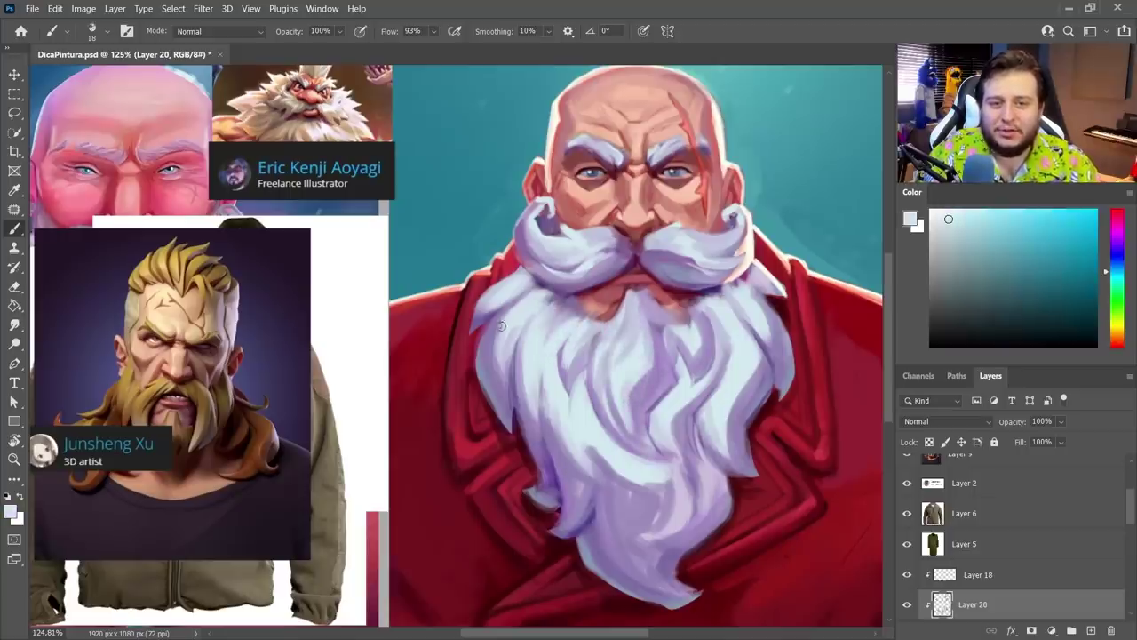
# Define the outer locks on the left side of the beard with sampled pale and lilac strokes
pyautogui.keyDown('alt'); pyautogui.click(495, 365); pyautogui.keyUp('alt')
pyautogui.moveTo(502, 326)
pyautogui.mouseDown()
pyautogui.moveTo(491, 396)
pyautogui.moveTo(515, 410)
pyautogui.mouseUp()
pyautogui.keyDown('alt'); pyautogui.click(493, 391); pyautogui.keyUp('alt')
pyautogui.keyDown('alt'); pyautogui.click(503, 397); pyautogui.keyUp('alt')
pyautogui.moveTo(483, 359)
pyautogui.mouseDown()
pyautogui.moveTo(494, 396)
pyautogui.moveTo(508, 398)
pyautogui.mouseUp()
pyautogui.keyDown('alt'); pyautogui.click(521, 397); pyautogui.keyUp('alt')
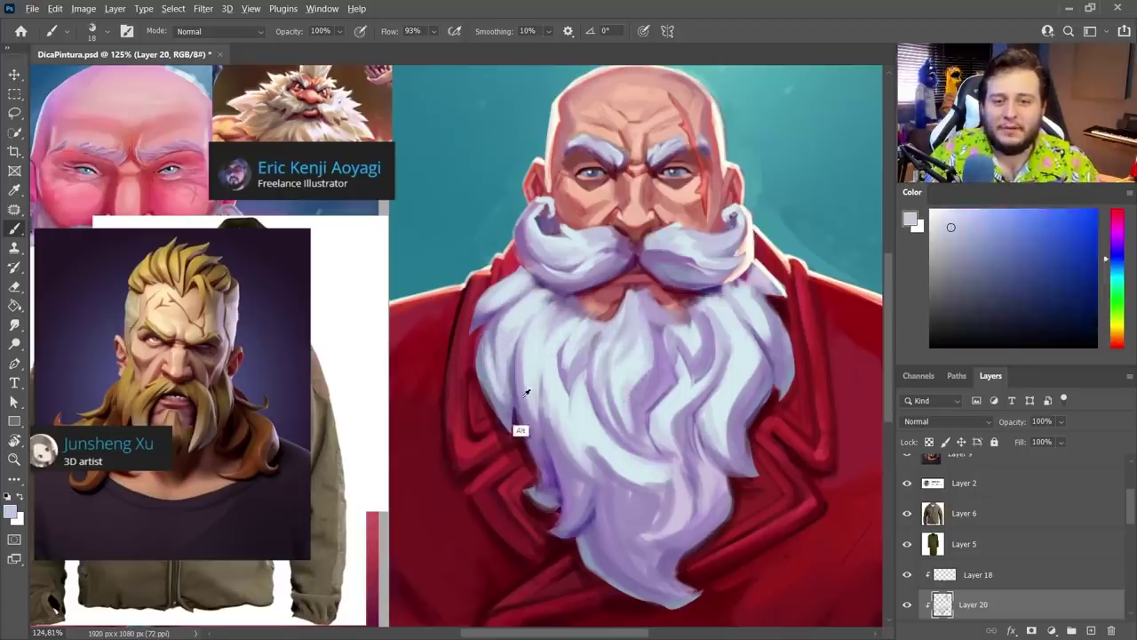
# Refine the lower left locks, the beard tip and the right-hand locks with sampled violet, dark maroon and pale tones
pyautogui.keyDown('alt'); pyautogui.click(526, 392); pyautogui.keyUp('alt')
pyautogui.keyDown('alt'); pyautogui.click(541, 427); pyautogui.keyUp('alt')
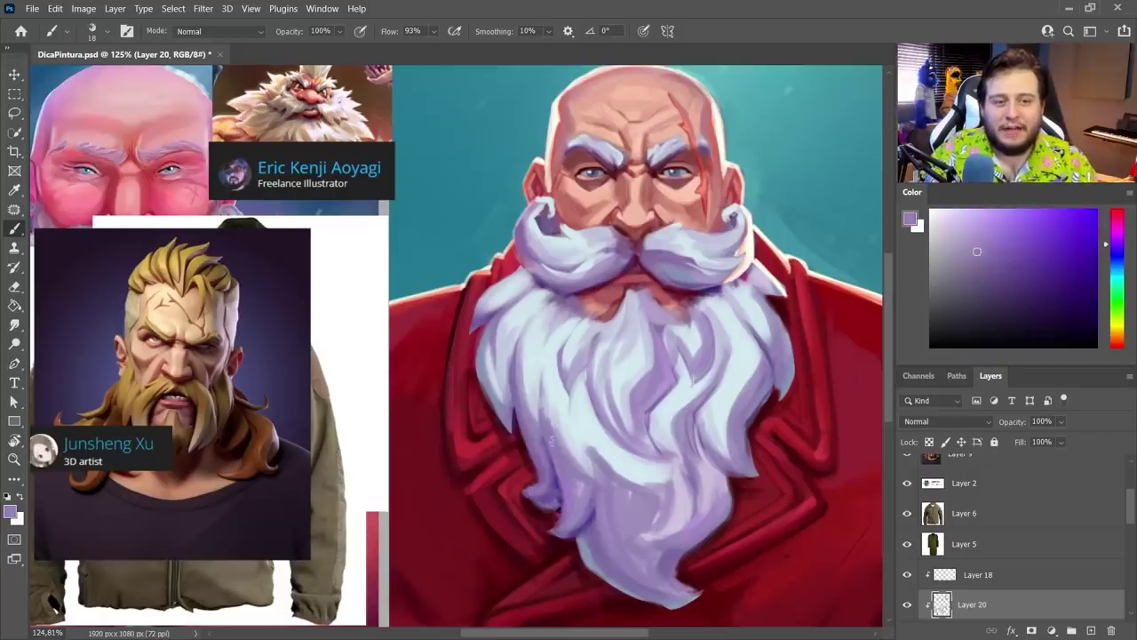
pyautogui.keyDown('alt'); pyautogui.click(551, 441); pyautogui.keyUp('alt')
pyautogui.keyDown('alt'); pyautogui.click(531, 477); pyautogui.keyUp('alt')
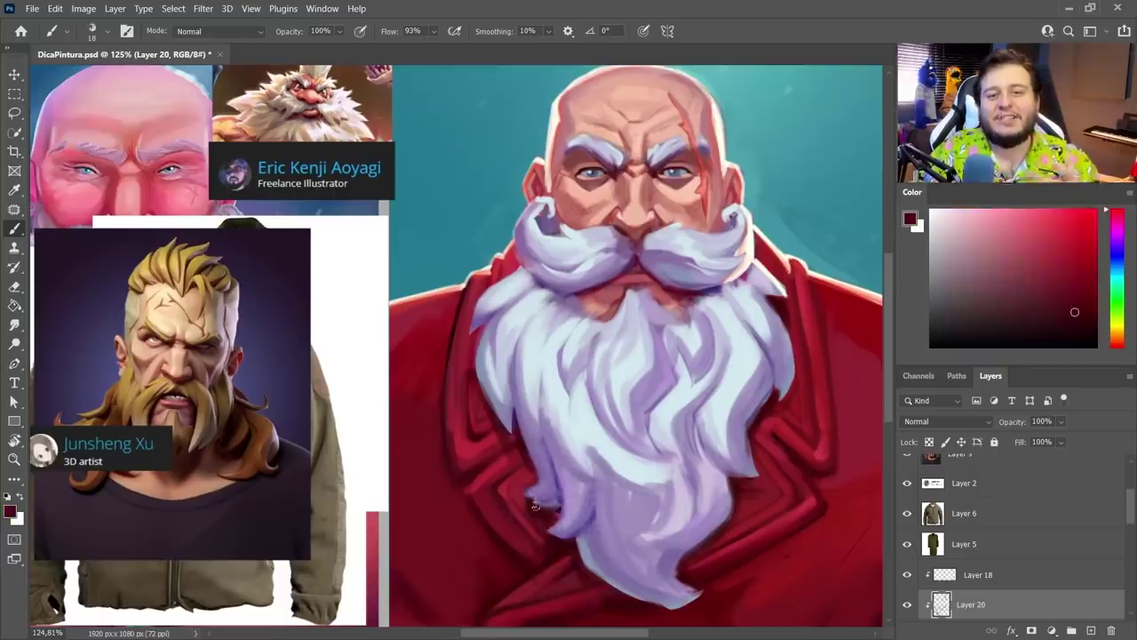
pyautogui.keyDown('alt'); pyautogui.click(576, 532); pyautogui.keyUp('alt')
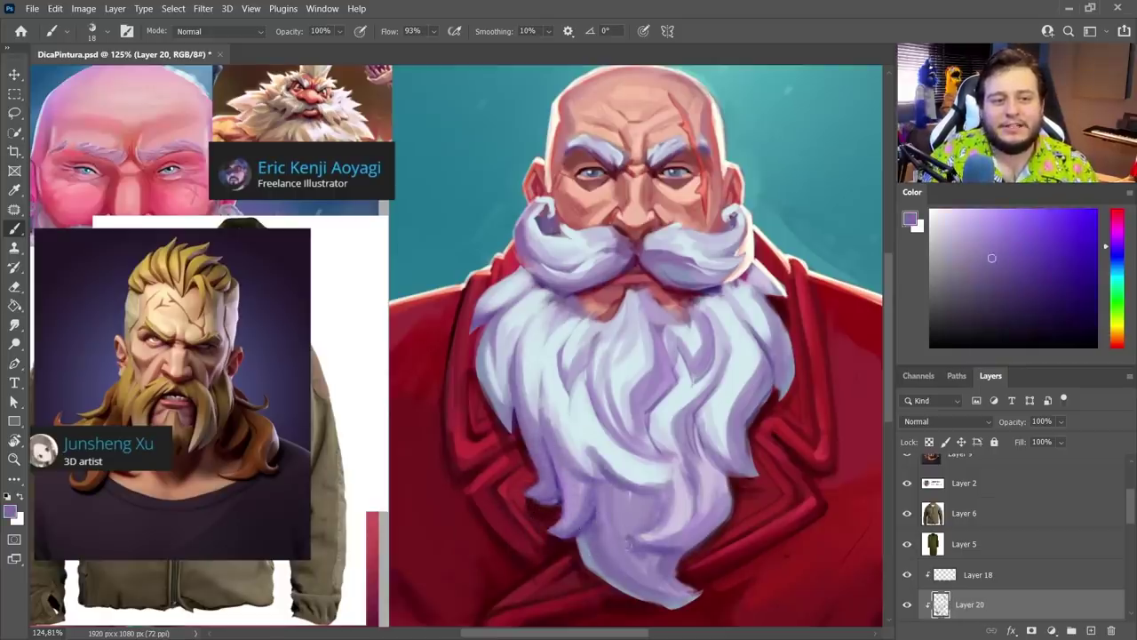
pyautogui.keyDown('alt'); pyautogui.click(721, 346); pyautogui.keyUp('alt')
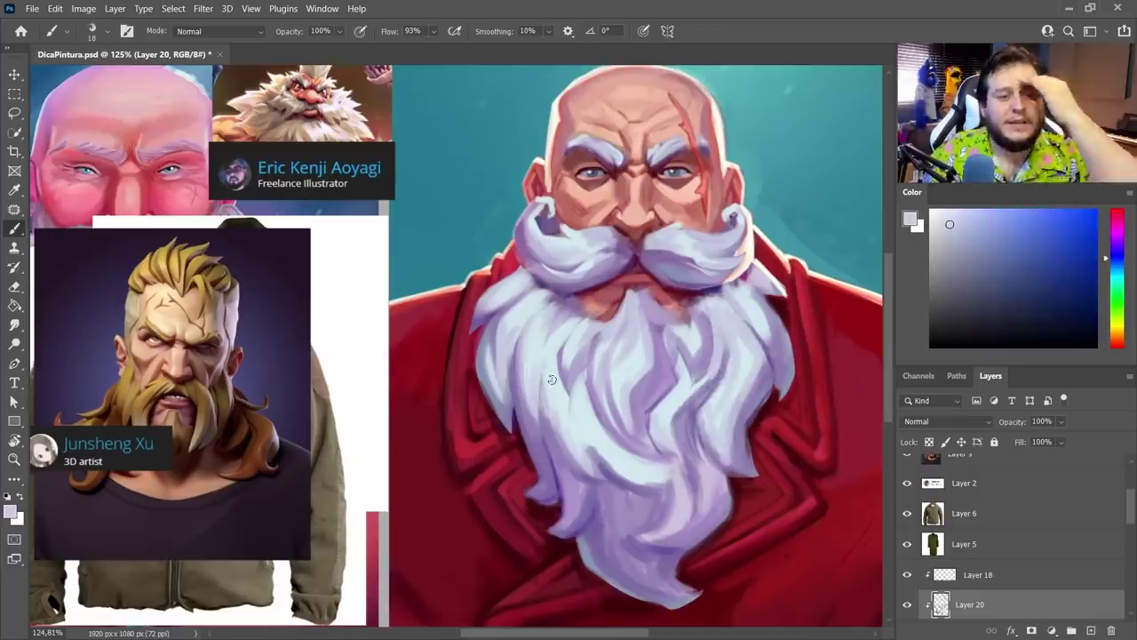
pyautogui.keyDown('alt'); pyautogui.click(584, 325); pyautogui.keyUp('alt')
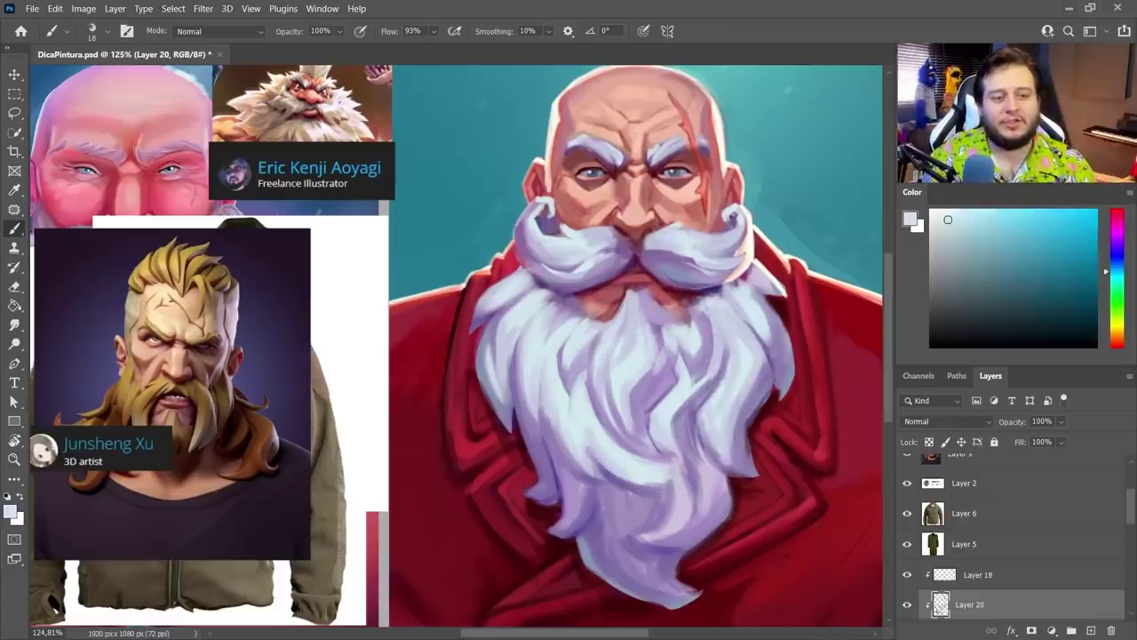
# Create a new layer for warm highlights and set up the Splerdge brush at 25 px with a pale yellow colour
pyautogui.click(1118, 318)
pyautogui.click(946, 211)
pyautogui.click(1091, 630)
pyautogui.rightClick(622, 253)
pyautogui.doubleClick(842, 596)
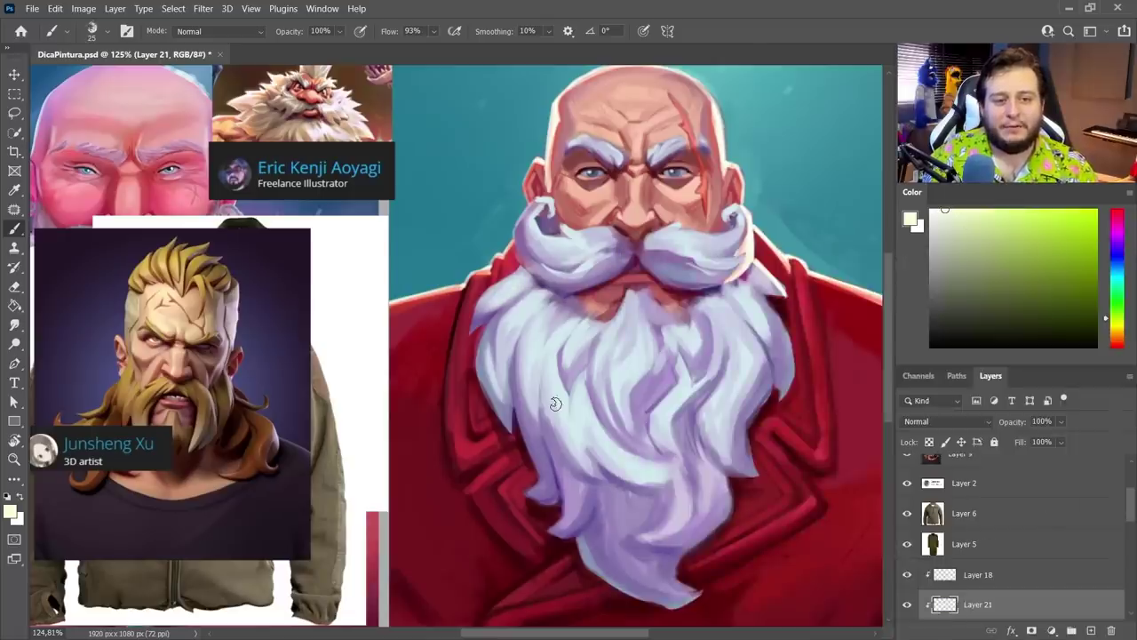
# Try pale yellow and pinkish highlights across both halves of the moustache, using 12 px and 23 px brushes
pyautogui.moveTo(663, 235); pyautogui.dragTo(697, 249)
pyautogui.moveTo(659, 244); pyautogui.dragTo(714, 270)
pyautogui.rightClick(623, 189)
pyautogui.doubleClick(842, 528)
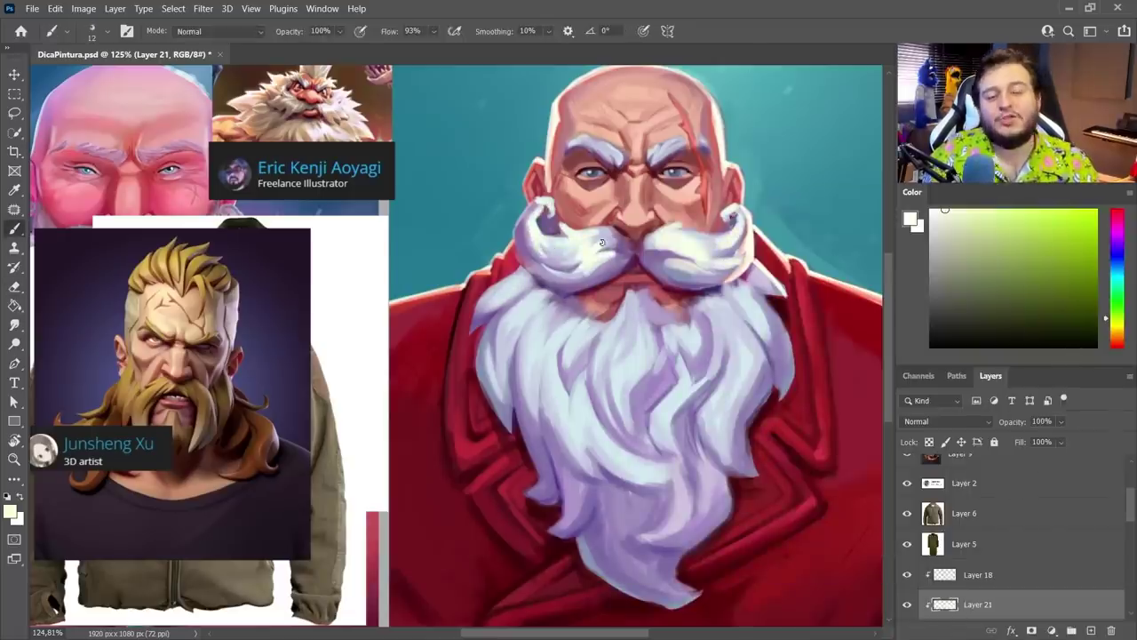
pyautogui.rightClick(622, 246)
pyautogui.doubleClick(842, 590)
pyautogui.click(1118, 224)
pyautogui.click(957, 209)
pyautogui.moveTo(593, 246); pyautogui.dragTo(576, 267)
pyautogui.hotkey('ctrl', 'z')
pyautogui.hotkey('ctrl', 'z')
pyautogui.hotkey('ctrl', 'z')
pyautogui.hotkey('ctrl', 'z')
# Tint the underside of the moustache with a pale warm pink and sampled tones at 23 px, rotating the canvas for the strokes
pyautogui.click(1117, 342)
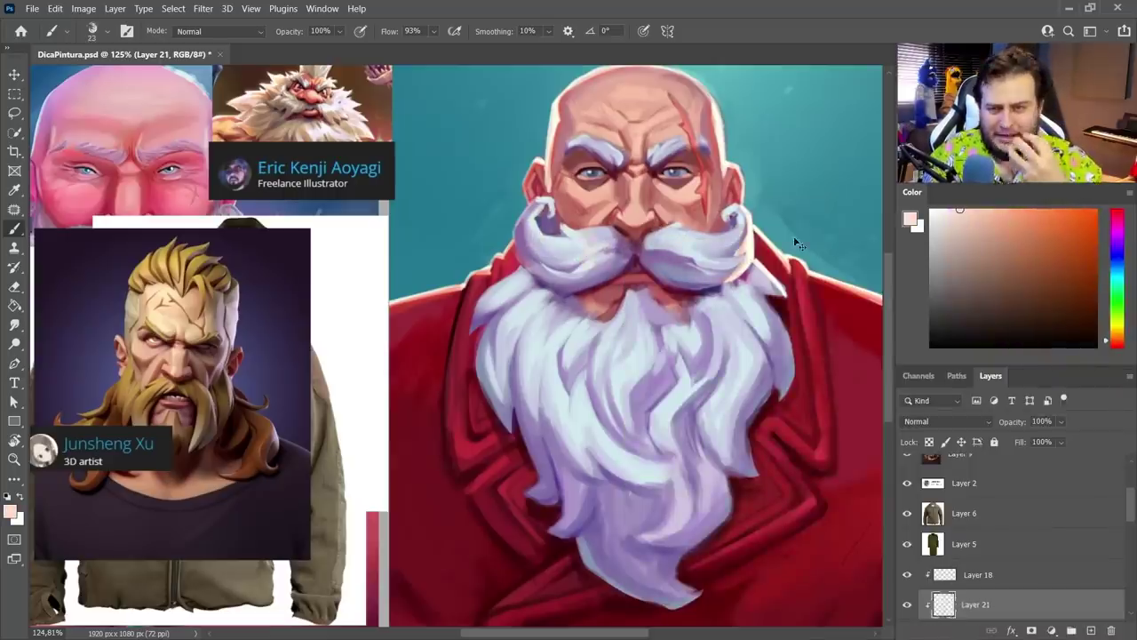
pyautogui.moveTo(620, 263); pyautogui.dragTo(585, 289)
pyautogui.keyDown('alt'); pyautogui.click(613, 267); pyautogui.keyUp('alt')
pyautogui.moveTo(634, 259)
pyautogui.mouseDown()
pyautogui.moveTo(544, 293)
pyautogui.moveTo(718, 286)
pyautogui.moveTo(564, 199)
pyautogui.moveTo(611, 166)
pyautogui.mouseUp()
pyautogui.press('r')
pyautogui.keyDown('alt'); pyautogui.click(561, 197); pyautogui.keyUp('alt')
pyautogui.keyDown('alt'); pyautogui.click(628, 167); pyautogui.keyUp('alt')
pyautogui.keyDown('alt'); pyautogui.click(622, 199); pyautogui.keyUp('alt')
pyautogui.moveTo(530, 237); pyautogui.dragTo(569, 222)
pyautogui.press('Escape')
# Add muted pink and mauve bounce tones to the central locks, the outer edges and the lower tip of the beard
pyautogui.moveTo(668, 360); pyautogui.dragTo(642, 435)
pyautogui.moveTo(487, 373); pyautogui.dragTo(519, 431)
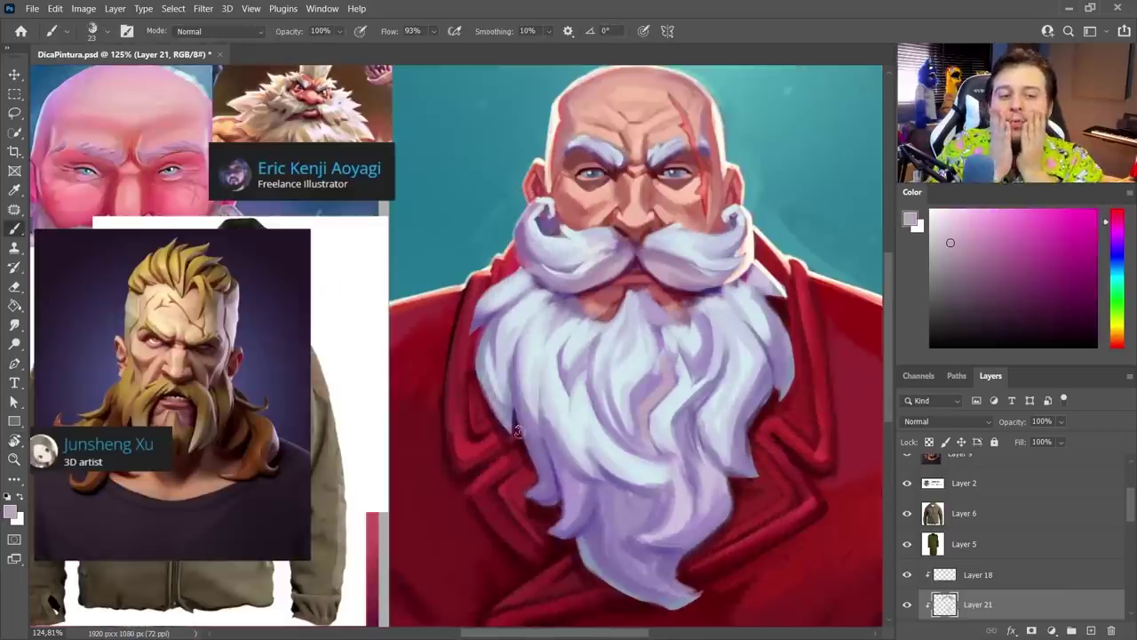
pyautogui.keyDown('alt'); pyautogui.click(517, 430); pyautogui.keyUp('alt')
pyautogui.moveTo(675, 580); pyautogui.dragTo(605, 493)
pyautogui.moveTo(608, 464); pyautogui.dragTo(662, 411)
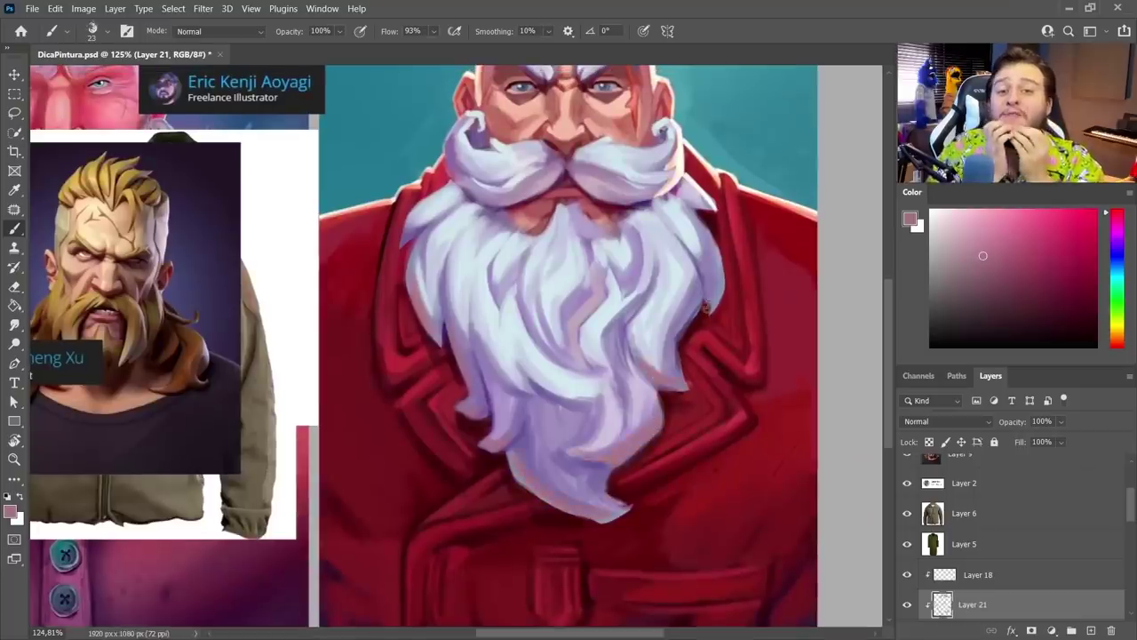
pyautogui.moveTo(714, 309); pyautogui.dragTo(759, 396)
pyautogui.keyDown('alt'); pyautogui.click(757, 393); pyautogui.keyUp('alt')
# Retouch the beard roots on both sides of the chin with sampled mauve and pale tones
pyautogui.keyDown('alt'); pyautogui.click(674, 309); pyautogui.keyUp('alt')
pyautogui.moveTo(677, 301); pyautogui.dragTo(662, 311)
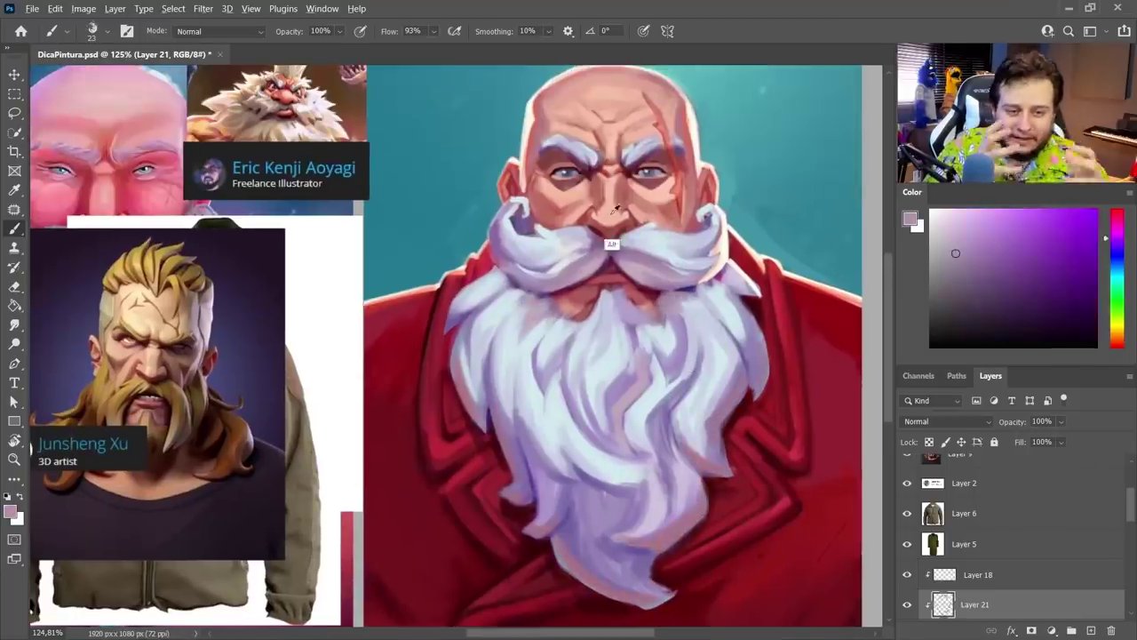
pyautogui.keyDown('alt'); pyautogui.click(641, 301); pyautogui.keyUp('alt')
pyautogui.moveTo(584, 302)
pyautogui.mouseDown()
pyautogui.moveTo(565, 311)
pyautogui.moveTo(568, 322)
pyautogui.mouseUp()
pyautogui.keyDown('alt'); pyautogui.click(596, 337); pyautogui.keyUp('alt')
pyautogui.keyDown('alt'); pyautogui.click(577, 302); pyautogui.keyUp('alt')
pyautogui.keyDown('alt'); pyautogui.click(578, 342); pyautogui.keyUp('alt')
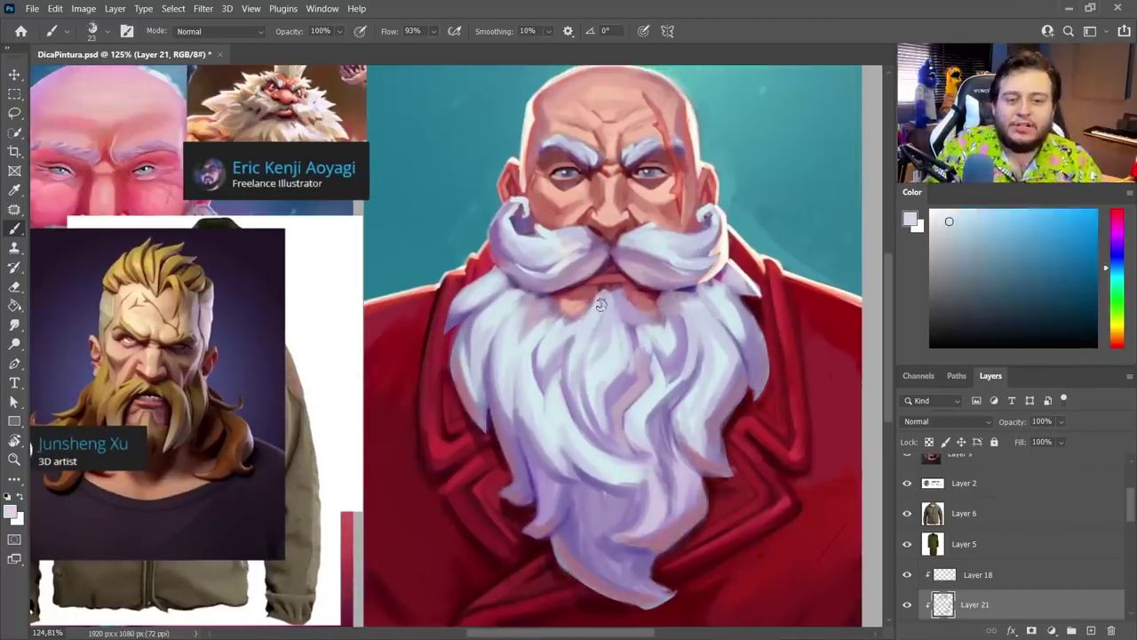
# Blend the hair directly below the mouth into the central locks with sampled violet and near-white strokes
pyautogui.keyDown('alt'); pyautogui.click(597, 367); pyautogui.keyUp('alt')
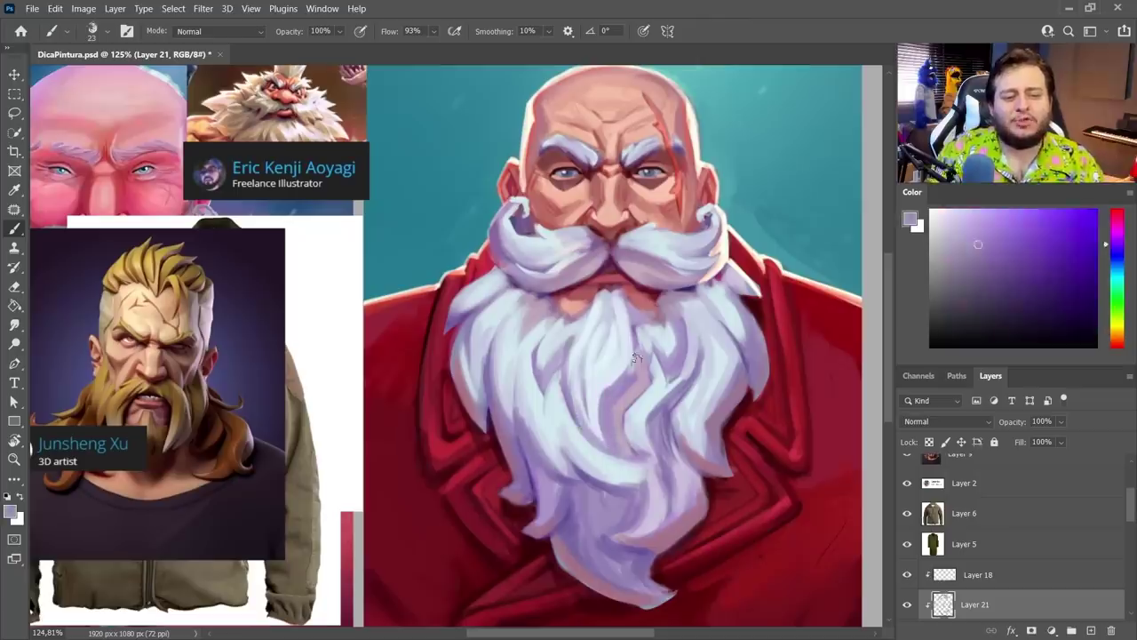
pyautogui.keyDown('alt'); pyautogui.click(588, 287); pyautogui.keyUp('alt')
pyautogui.keyDown('alt'); pyautogui.click(654, 329); pyautogui.keyUp('alt')
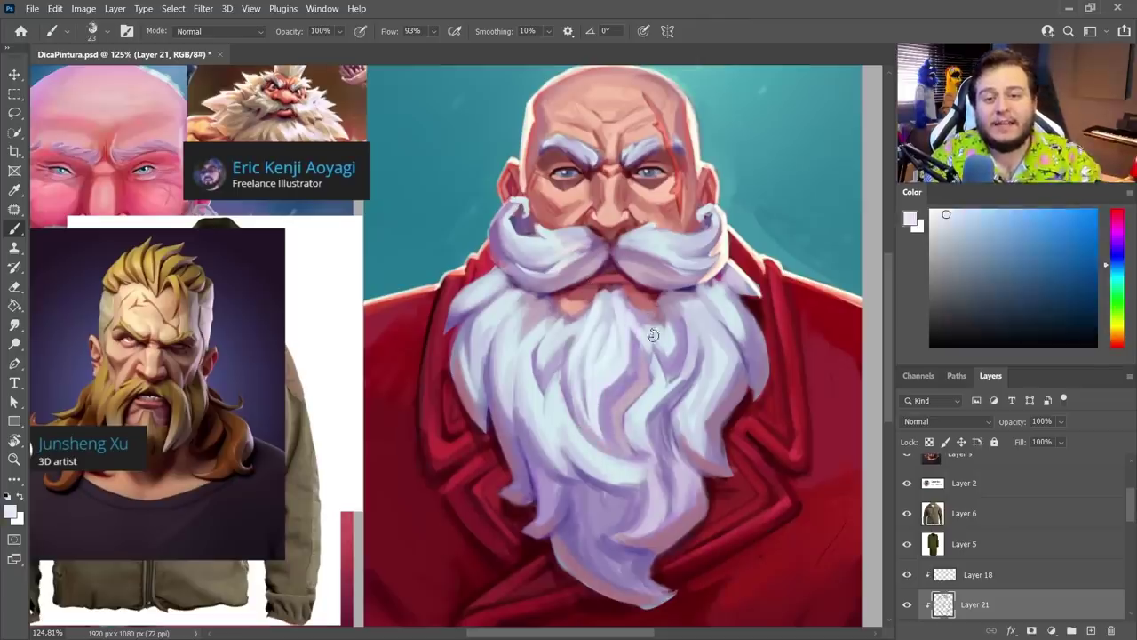
pyautogui.keyDown('alt'); pyautogui.click(652, 307); pyautogui.keyUp('alt')
pyautogui.keyDown('alt'); pyautogui.click(636, 291); pyautogui.keyUp('alt')
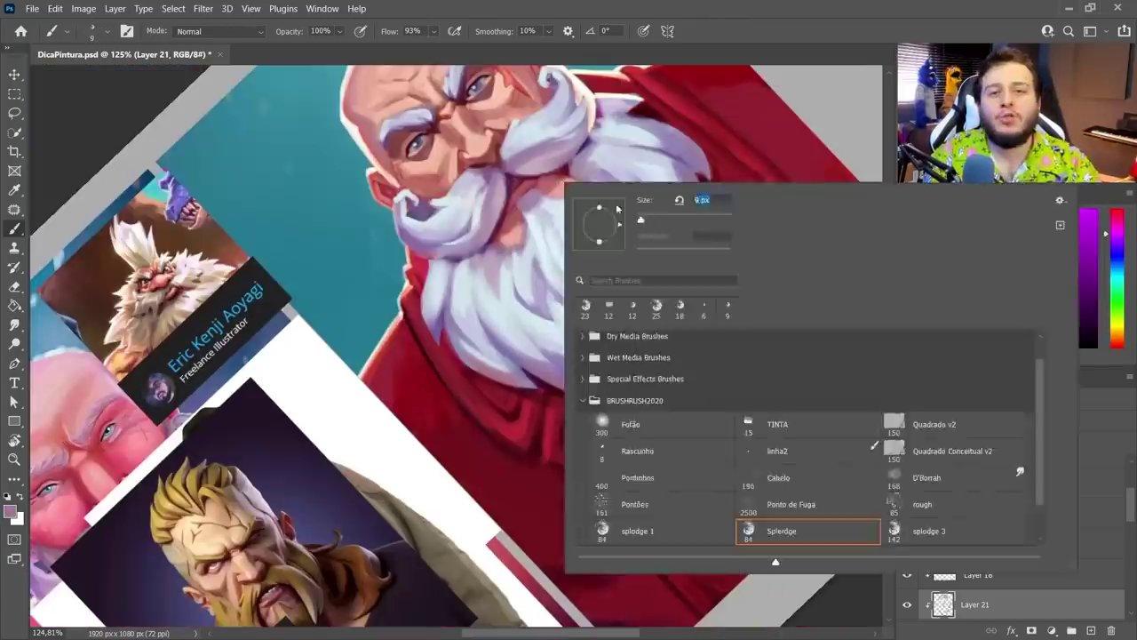
# Retouch the edges around the mouth and moustache with a 9 px brush in sampled mauve and dark maroon, using a rotated canvas
pyautogui.keyDown('alt'); pyautogui.click(512, 211); pyautogui.keyUp('alt')
pyautogui.moveTo(512, 189); pyautogui.dragTo(454, 200)
pyautogui.keyDown('alt'); pyautogui.click(454, 201); pyautogui.keyUp('alt')
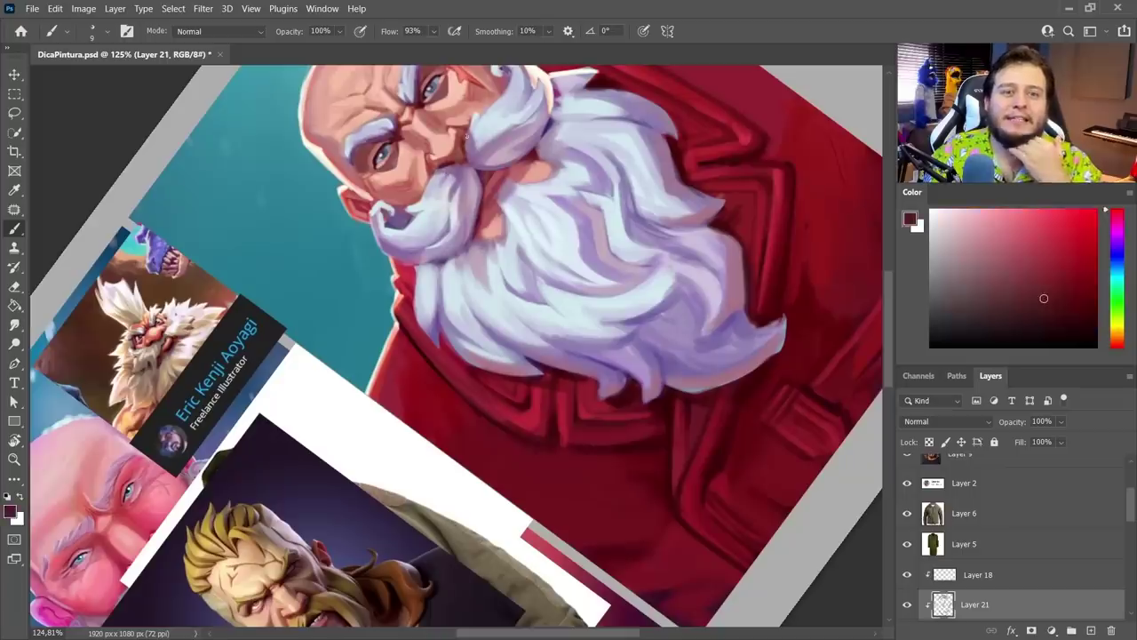
pyautogui.keyDown('alt'); pyautogui.click(466, 135); pyautogui.keyUp('alt')
pyautogui.press('r')
pyautogui.press('Escape')
pyautogui.press('b')
# Set the brush to 25 px and paint pale peach highlights on the forehead and the cheek below the eye
pyautogui.keyDown('alt'); pyautogui.click(610, 218); pyautogui.keyUp('alt')
pyautogui.rightClick(616, 220)
pyautogui.press('Return')
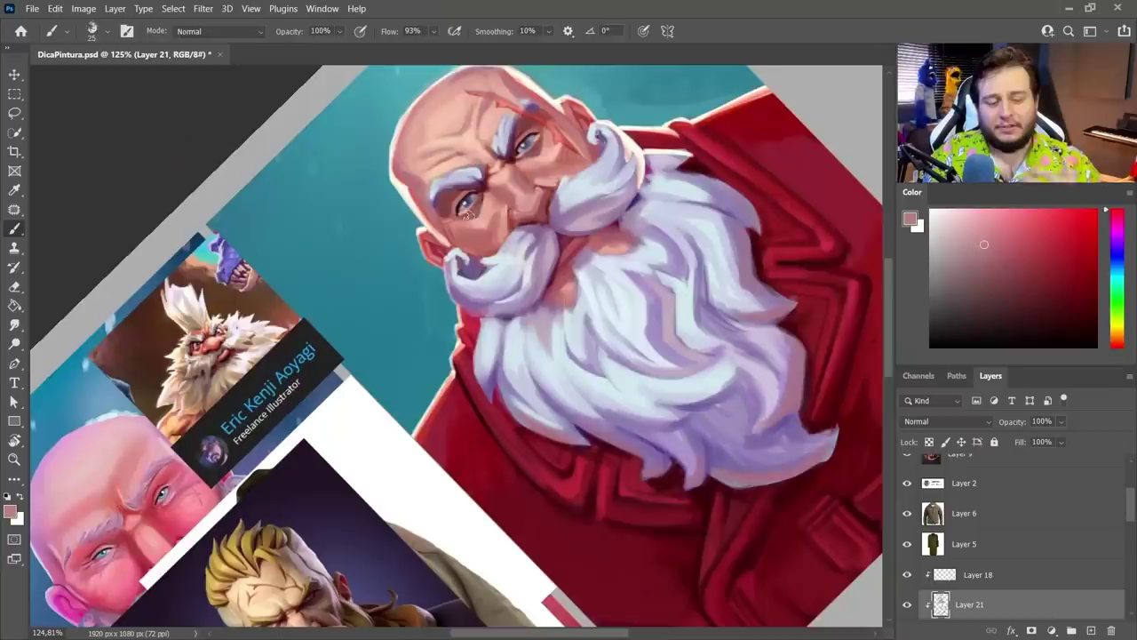
pyautogui.press('r')
pyautogui.press('Escape')
pyautogui.press('b')
pyautogui.click(1117, 332)
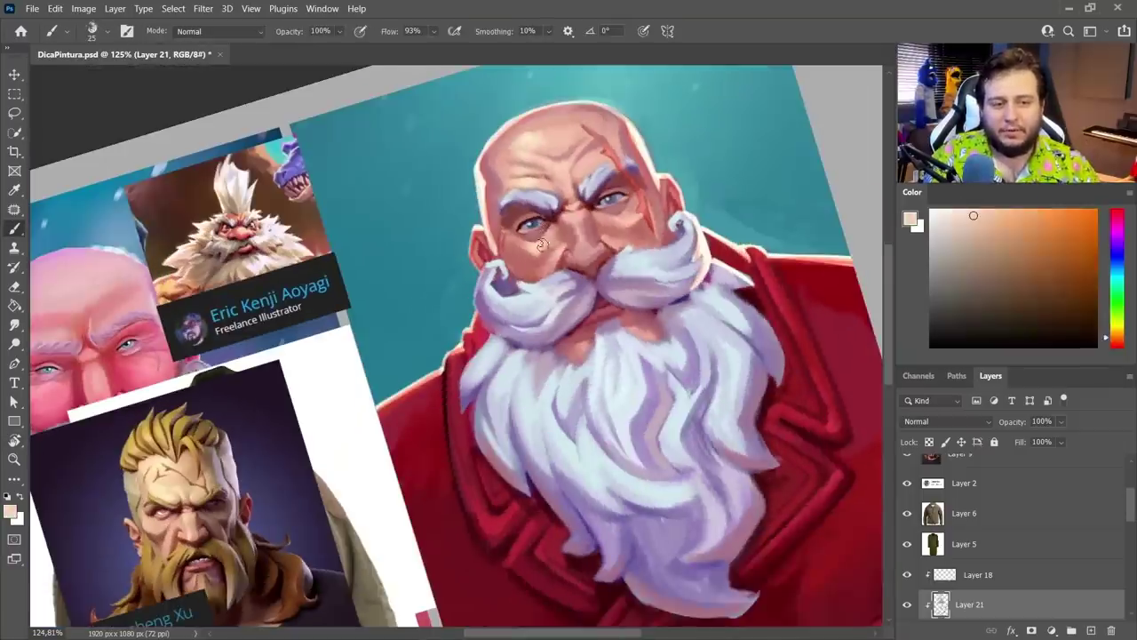
# Reduce the brush to 14 px and refine the nose bridge and inner cheek with sampled skin tones
pyautogui.rightClick(583, 244)
pyautogui.press('Escape')
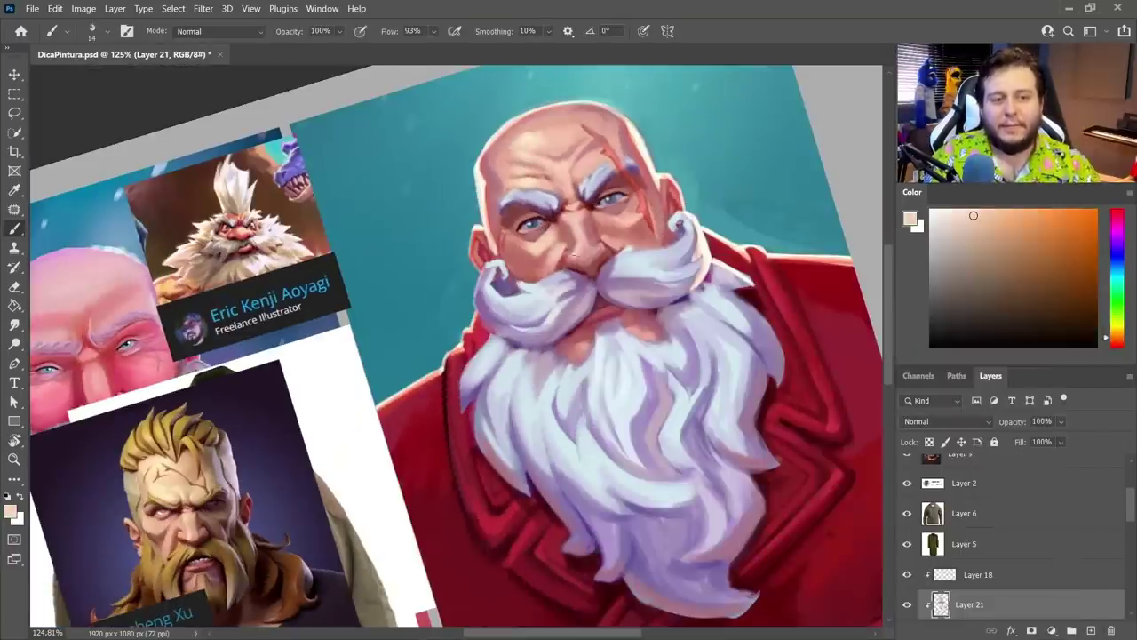
pyautogui.keyDown('alt'); pyautogui.click(587, 250); pyautogui.keyUp('alt')
pyautogui.keyDown('alt'); pyautogui.click(576, 231); pyautogui.keyUp('alt')
pyautogui.moveTo(576, 227)
pyautogui.mouseDown()
pyautogui.moveTo(623, 324)
pyautogui.moveTo(747, 297)
pyautogui.mouseUp()
pyautogui.keyDown('alt'); pyautogui.click(582, 248); pyautogui.keyUp('alt')
# Refine the lips and the surrounding skin with sampled mauve-red and pale pink tones, working on a rotated canvas
pyautogui.press('r')
pyautogui.press('b')
pyautogui.keyDown('alt'); pyautogui.click(626, 313); pyautogui.keyUp('alt')
pyautogui.keyDown('alt'); pyautogui.click(613, 325); pyautogui.keyUp('alt')
pyautogui.keyDown('alt'); pyautogui.click(603, 334); pyautogui.keyUp('alt')
pyautogui.keyDown('alt'); pyautogui.click(607, 340); pyautogui.keyUp('alt')
pyautogui.press('r')
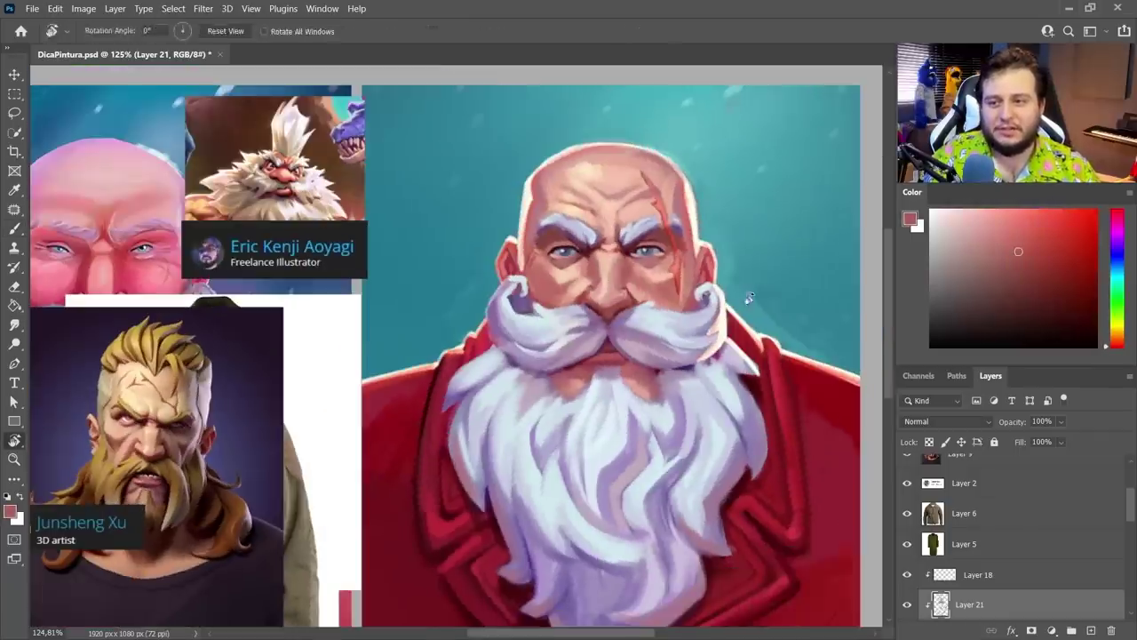
pyautogui.press('b')
pyautogui.keyDown('alt'); pyautogui.click(587, 284); pyautogui.keyUp('alt')
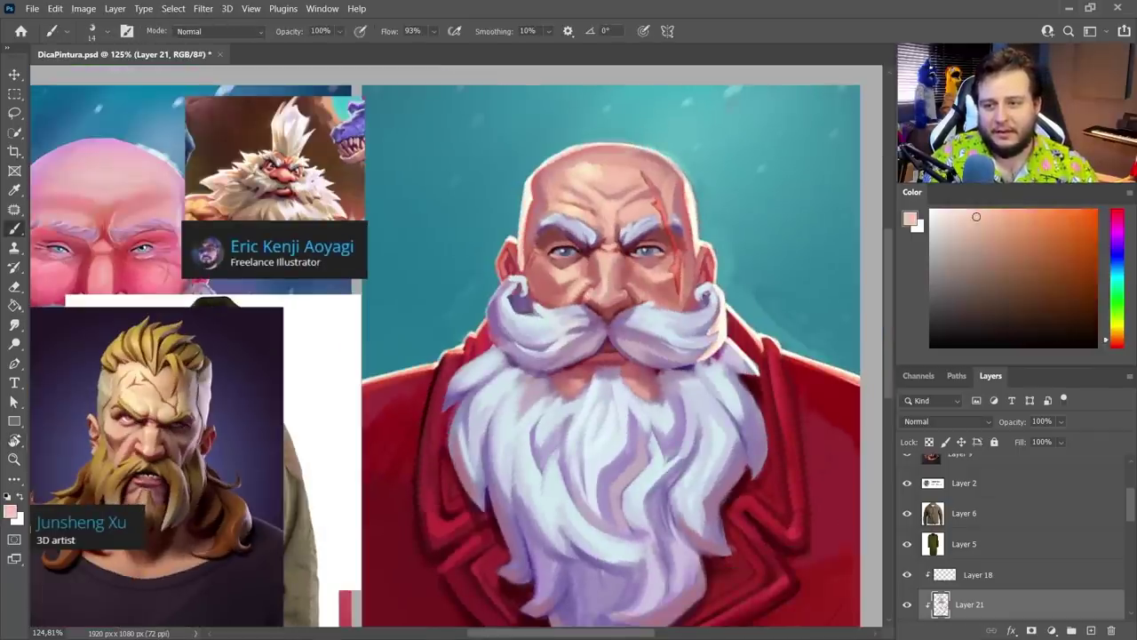
# Define the mouth line and its corner with sampled dark maroon tones on the rotated canvas
pyautogui.press('r')
pyautogui.moveTo(613, 302); pyautogui.dragTo(581, 240)
pyautogui.press('b')
pyautogui.keyDown('alt'); pyautogui.click(562, 257); pyautogui.keyUp('alt')
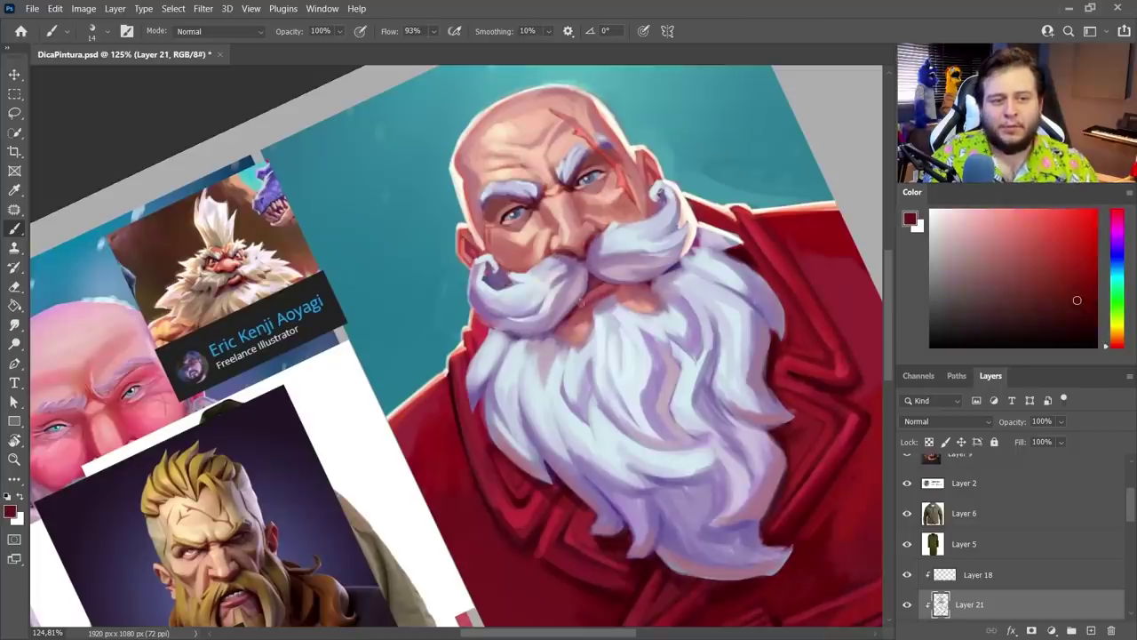
pyautogui.keyDown('alt'); pyautogui.click(635, 304); pyautogui.keyUp('alt')
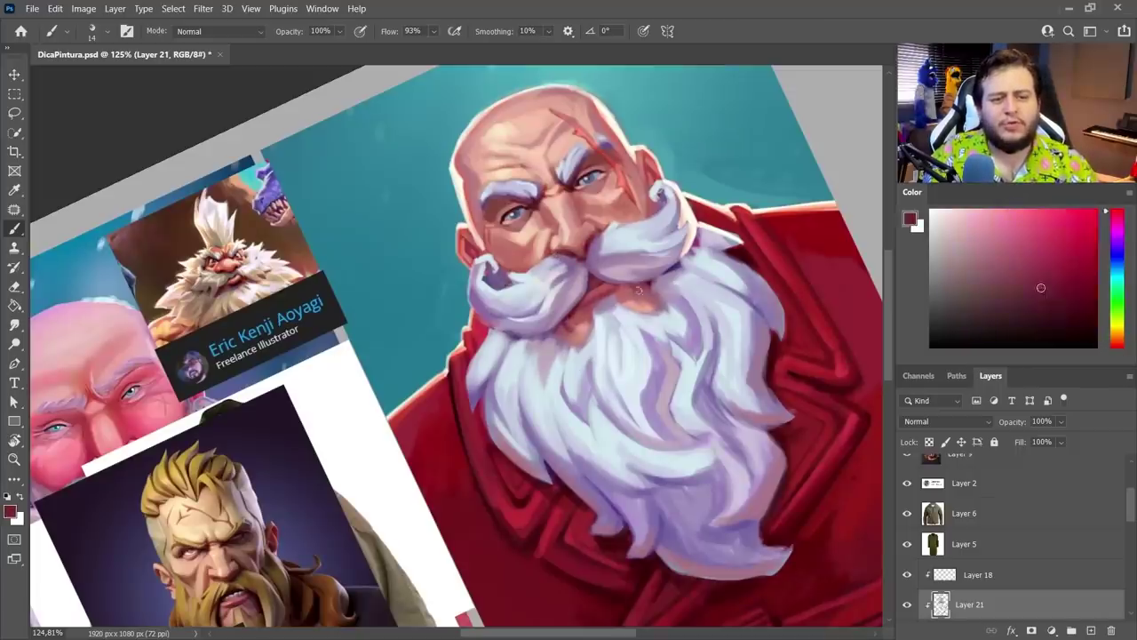
pyautogui.keyDown('alt'); pyautogui.click(633, 289); pyautogui.keyUp('alt')
# Blend the skin around the mouth and beneath the lower lip with sampled pink skin tones
pyautogui.press('r')
pyautogui.press('b')
pyautogui.keyDown('alt'); pyautogui.click(584, 277); pyautogui.keyUp('alt')
pyautogui.moveTo(570, 330)
pyautogui.mouseDown()
pyautogui.moveTo(568, 318)
pyautogui.moveTo(660, 531)
pyautogui.mouseUp()
pyautogui.keyDown('alt'); pyautogui.click(566, 312); pyautogui.keyUp('alt')
pyautogui.keyDown('alt'); pyautogui.click(570, 302); pyautogui.keyUp('alt')
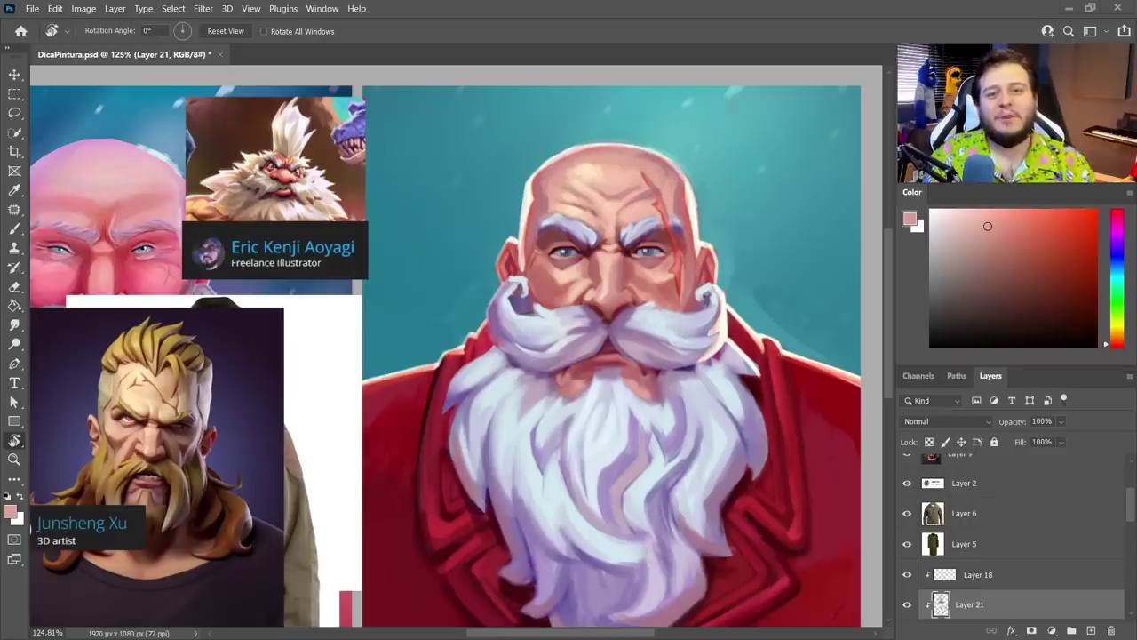
# Add a clipped Multiply layer above Layer 21, select the Fofão brush at 680 px and choose a muted pink
pyautogui.press('z')
pyautogui.keyDown('alt'); pyautogui.click(601, 301); pyautogui.keyUp('alt')
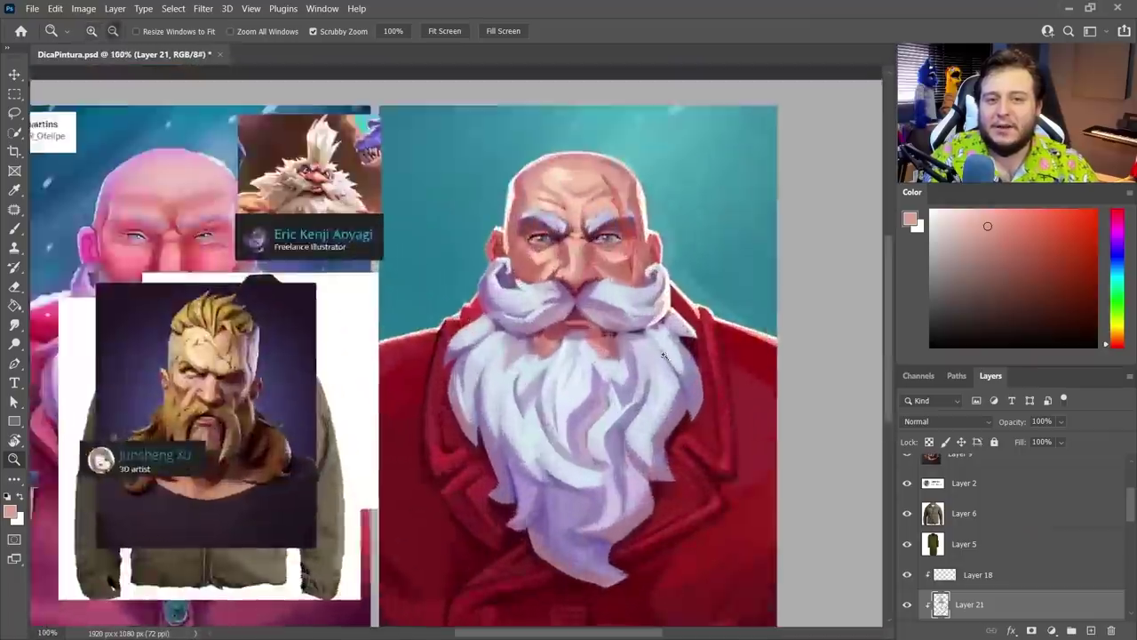
pyautogui.keyDown('alt'); pyautogui.click(600, 301); pyautogui.keyUp('alt')
pyautogui.click(1091, 630)
pyautogui.press('b')
pyautogui.rightClick(600, 448)
pyautogui.doubleClick(697, 492)
pyautogui.click(965, 251)
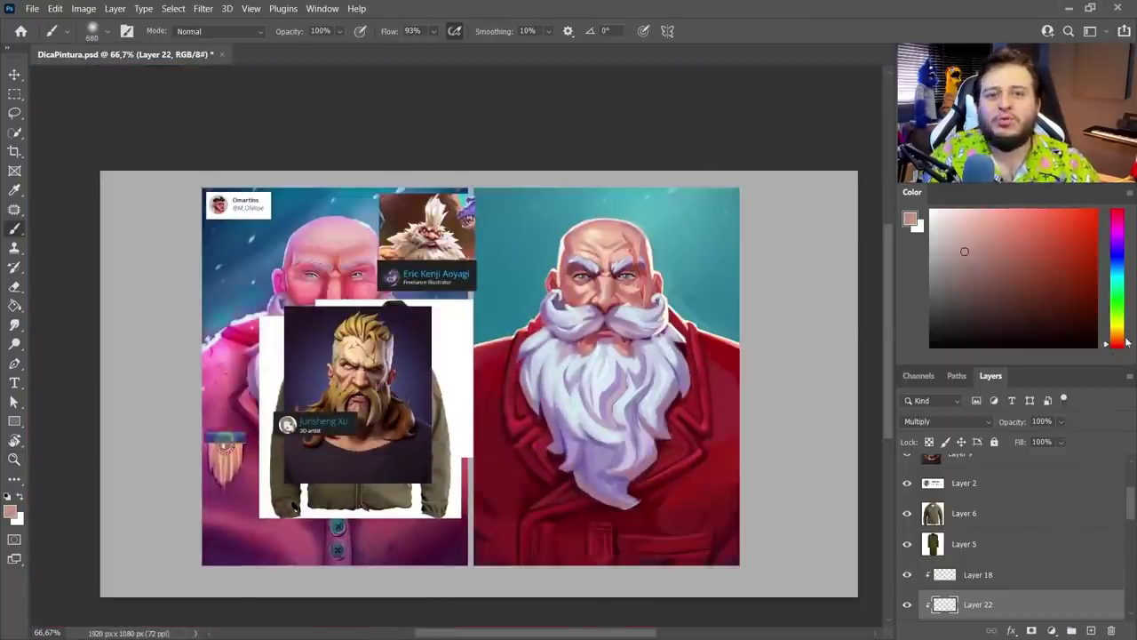
pyautogui.click(1117, 338)
pyautogui.moveTo(658, 407); pyautogui.dragTo(621, 356)
pyautogui.click(953, 285)
pyautogui.hotkey('ctrl', 'z')
# Wash the whole portrait with teal and pale lavender on the Multiply layer using the 680 px soft brush
pyautogui.click(1118, 274)
pyautogui.click(1028, 251)
pyautogui.moveTo(471, 489)
pyautogui.mouseDown()
pyautogui.moveTo(702, 497)
pyautogui.moveTo(723, 385)
pyautogui.mouseUp()
pyautogui.click(966, 211)
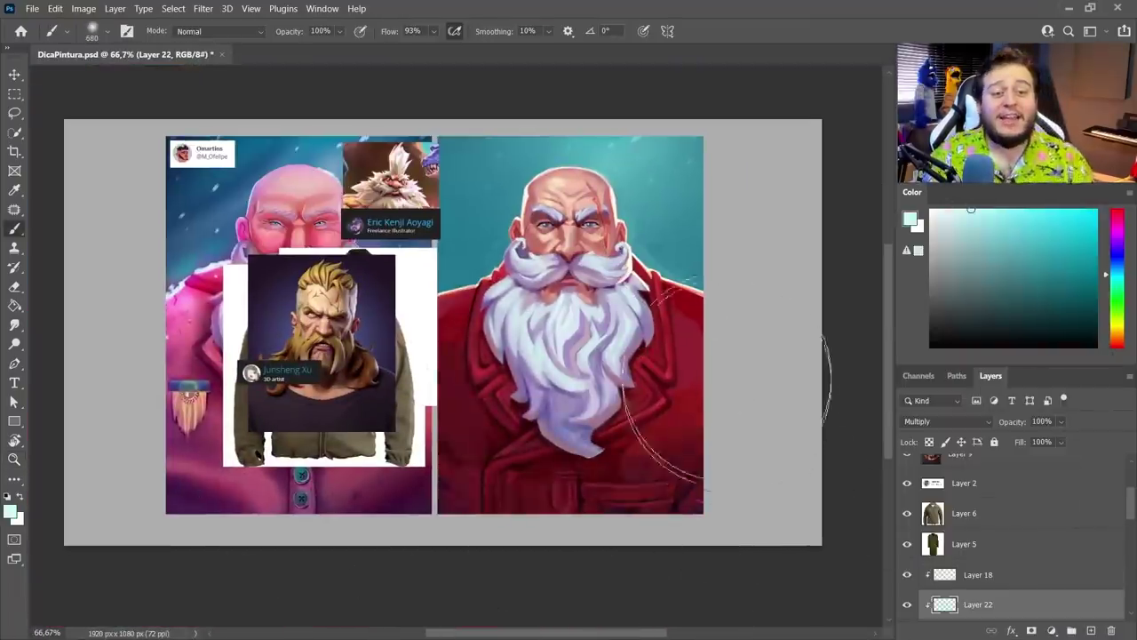
pyautogui.click(1118, 248)
pyautogui.moveTo(577, 356)
pyautogui.mouseDown()
pyautogui.moveTo(518, 561)
pyautogui.moveTo(761, 317)
pyautogui.mouseUp()
pyautogui.click(962, 228)
pyautogui.moveTo(568, 231); pyautogui.dragTo(513, 480)
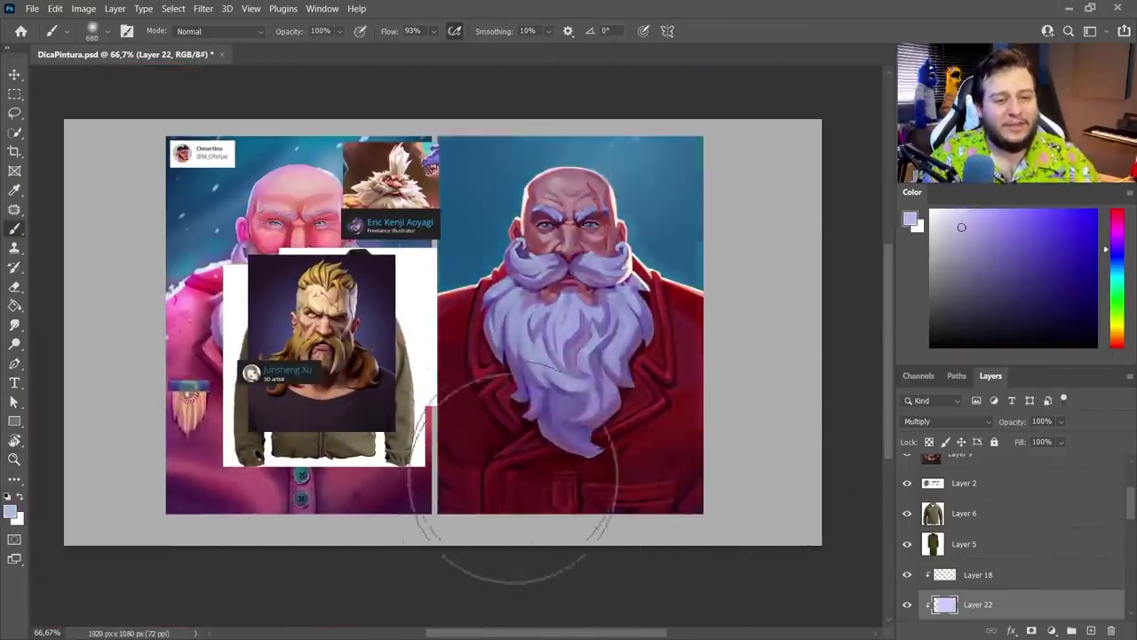
pyautogui.click(963, 211)
pyautogui.moveTo(569, 373); pyautogui.dragTo(449, 18)
pyautogui.click(1118, 308)
pyautogui.moveTo(569, 226); pyautogui.dragTo(555, 222)
pyautogui.hotkey('ctrl', 'z')
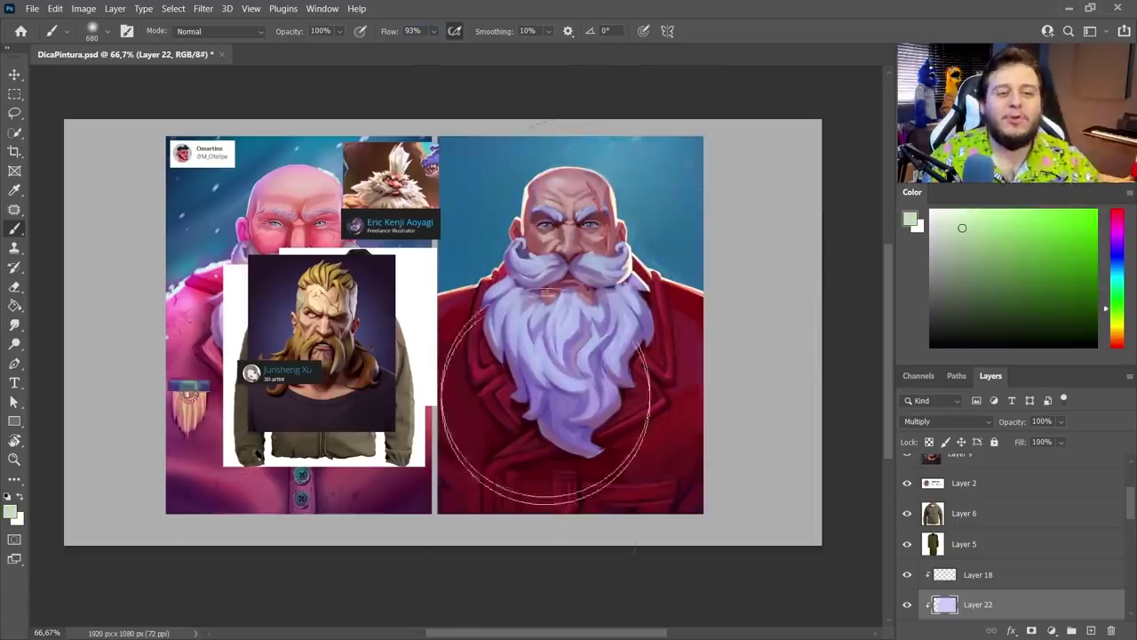
# Add a clipped layer above Layer 18, select the splodge 1 brush and sample a pale peach from the face's edge
pyautogui.press('z')
pyautogui.keyDown('alt'); pyautogui.click(613, 360); pyautogui.keyUp('alt')
pyautogui.click(611, 338)
pyautogui.scroll(-4, 992, 581)
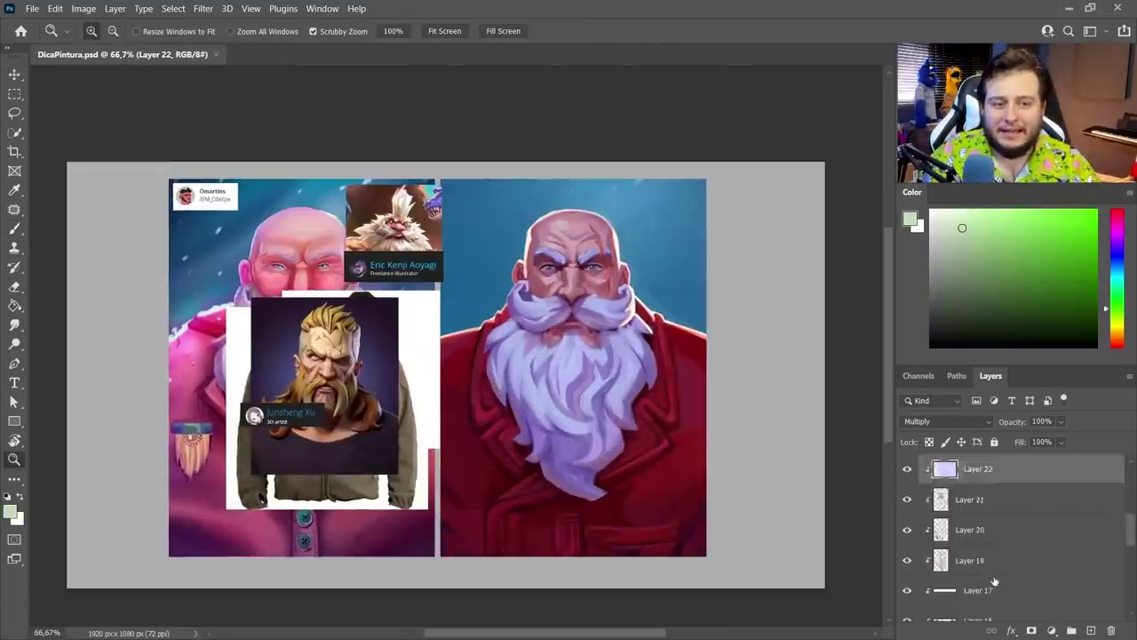
pyautogui.click(1091, 630)
pyautogui.press('b')
pyautogui.rightClick(676, 391)
pyautogui.click(711, 598)
pyautogui.keyDown('alt'); pyautogui.click(615, 254); pyautogui.keyUp('alt')
pyautogui.keyDown('alt'); pyautogui.click(616, 258); pyautogui.keyUp('alt')
# Try a blue-violet bounce light on the cheek beside the scar with the 31 px brush
pyautogui.press('z')
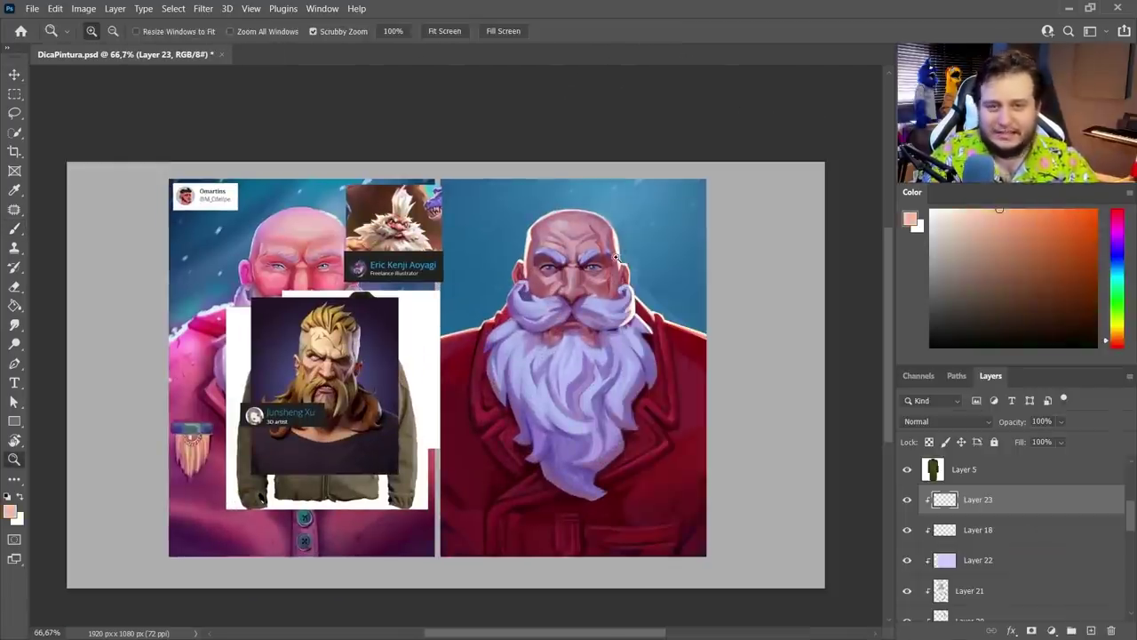
pyautogui.click(616, 286)
pyautogui.click(616, 286)
pyautogui.press('b')
pyautogui.click(1117, 262)
pyautogui.moveTo(608, 248); pyautogui.dragTo(605, 306)
pyautogui.keyDown('alt'); pyautogui.click(606, 300); pyautogui.keyUp('alt')
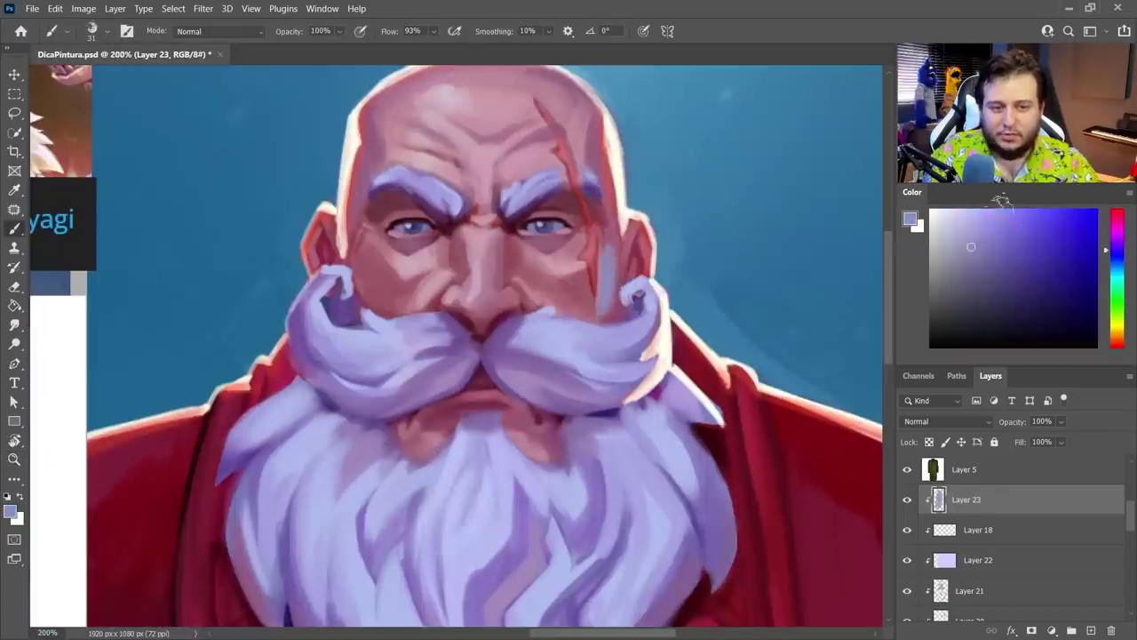
# Try lighter blue reflected-light strokes from the temple down the cheek and along the beard
pyautogui.click(1117, 261)
pyautogui.click(997, 234)
pyautogui.moveTo(608, 250); pyautogui.dragTo(606, 310)
pyautogui.keyDown('alt'); pyautogui.click(608, 267); pyautogui.keyUp('alt')
pyautogui.moveTo(596, 117); pyautogui.dragTo(610, 245)
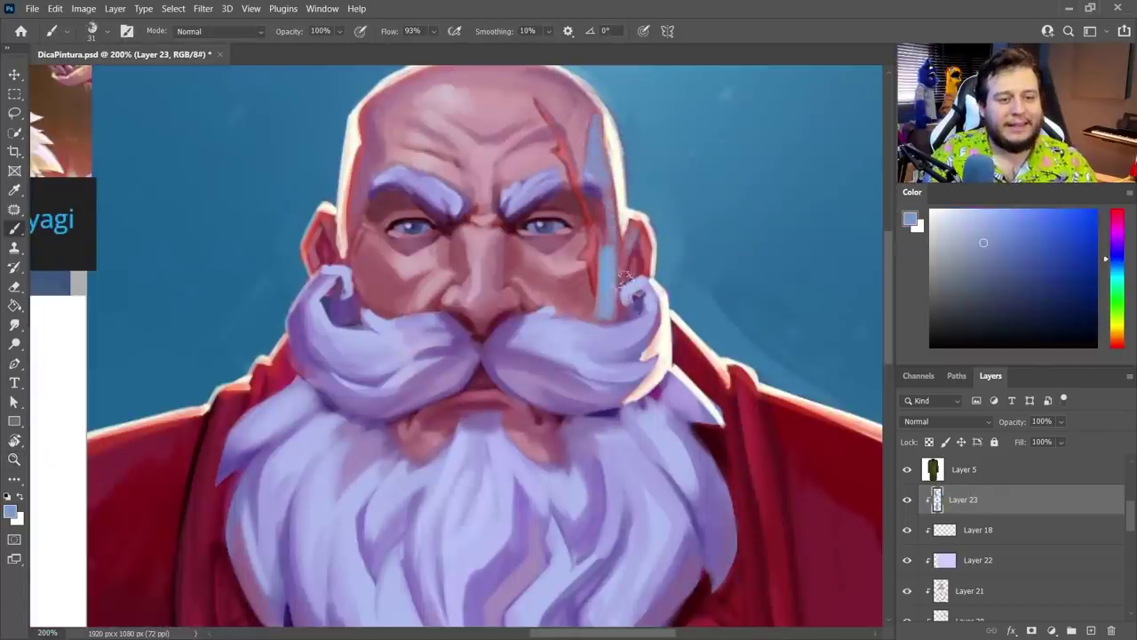
pyautogui.press('z')
pyautogui.keyDown('alt'); pyautogui.click(613, 366); pyautogui.keyUp('alt')
pyautogui.press('b')
pyautogui.moveTo(604, 332); pyautogui.dragTo(585, 417)
# Move the blond man, jacket and green coat references left of the portraits and the Eric Kenji Aoyagi reference to their right
pyautogui.press('z')
pyautogui.keyDown('alt'); pyautogui.click(560, 567); pyautogui.keyUp('alt')
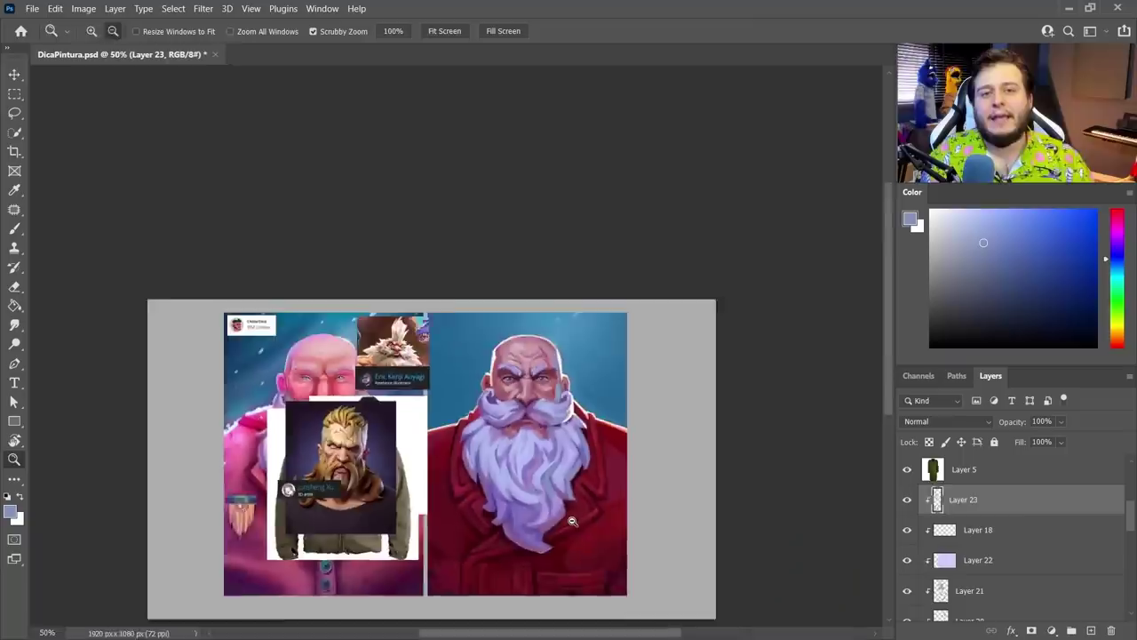
pyautogui.click(562, 567)
pyautogui.moveTo(569, 565); pyautogui.dragTo(571, 496)
pyautogui.press('v')
pyautogui.moveTo(258, 421); pyautogui.dragTo(45, 337)
pyautogui.moveTo(356, 344); pyautogui.dragTo(122, 428)
pyautogui.moveTo(382, 355); pyautogui.dragTo(261, 591)
pyautogui.moveTo(524, 534); pyautogui.dragTo(524, 498)
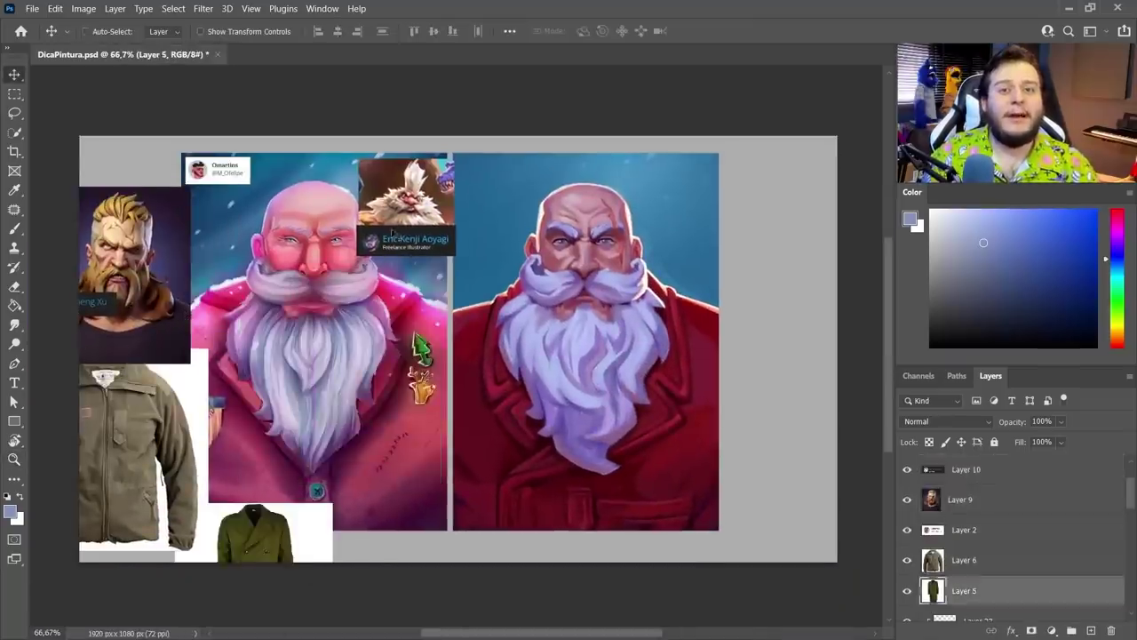
pyautogui.moveTo(408, 204); pyautogui.dragTo(783, 201)
pyautogui.click(239, 180)
pyautogui.click(241, 240)
# Add a clipped layer directly above Layer 22 and choose a pale peach color
pyautogui.press('z')
pyautogui.click(578, 311)
pyautogui.scroll(-9, 986, 531)
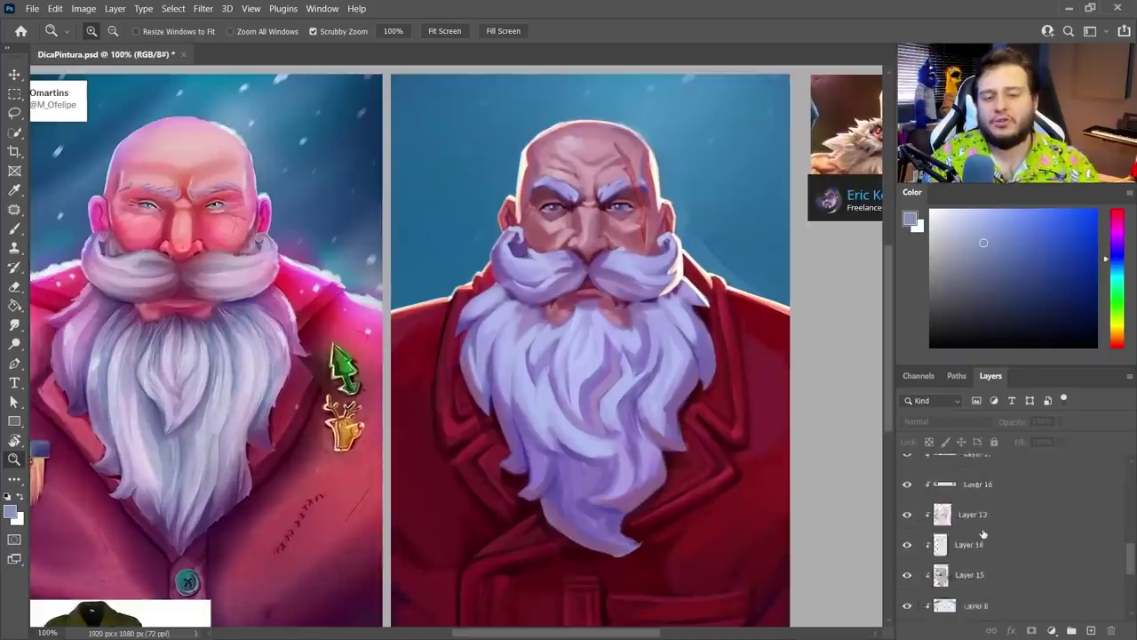
pyautogui.scroll(4, 989, 526)
pyautogui.click(992, 515)
pyautogui.click(907, 515)
pyautogui.click(907, 515)
pyautogui.click(981, 545)
pyautogui.click(1091, 629)
pyautogui.press('b')
pyautogui.click(1117, 338)
pyautogui.click(969, 210)
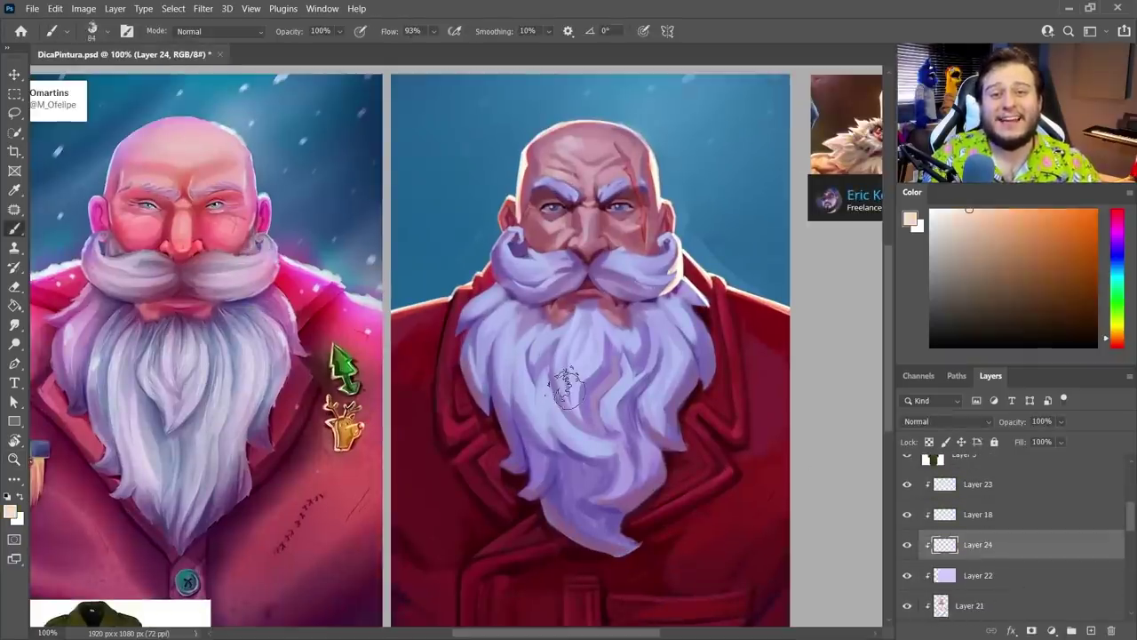
# Lasso the light-facing locks of the beard, moustache and eyebrows as one combined selection
pyautogui.press('l')
pyautogui.moveTo(535, 368); pyautogui.dragTo(551, 340)
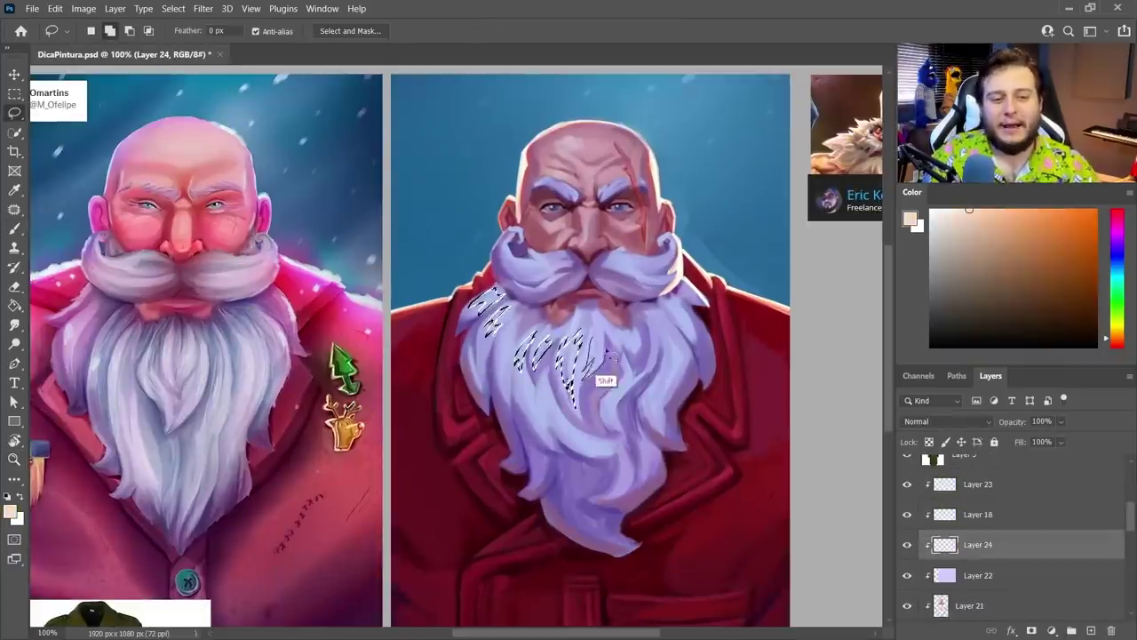
pyautogui.moveTo(606, 363); pyautogui.dragTo(590, 322)
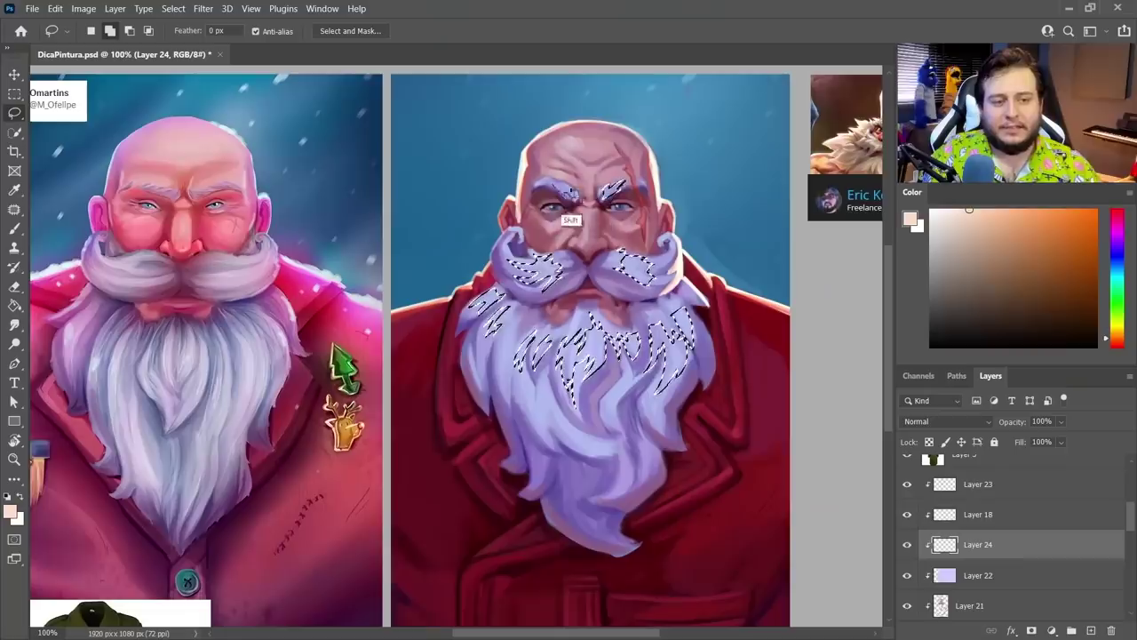
pyautogui.moveTo(570, 204); pyautogui.dragTo(551, 183)
pyautogui.moveTo(611, 451); pyautogui.dragTo(560, 407)
pyautogui.moveTo(549, 426); pyautogui.dragTo(509, 388)
pyautogui.moveTo(611, 450)
pyautogui.mouseDown()
pyautogui.moveTo(619, 465)
pyautogui.moveTo(653, 449)
pyautogui.mouseUp()
# Paint soft pale peach highlights inside the selected locks with a 174 px brush at 16% flow, and deselect
pyautogui.rightClick(603, 329)
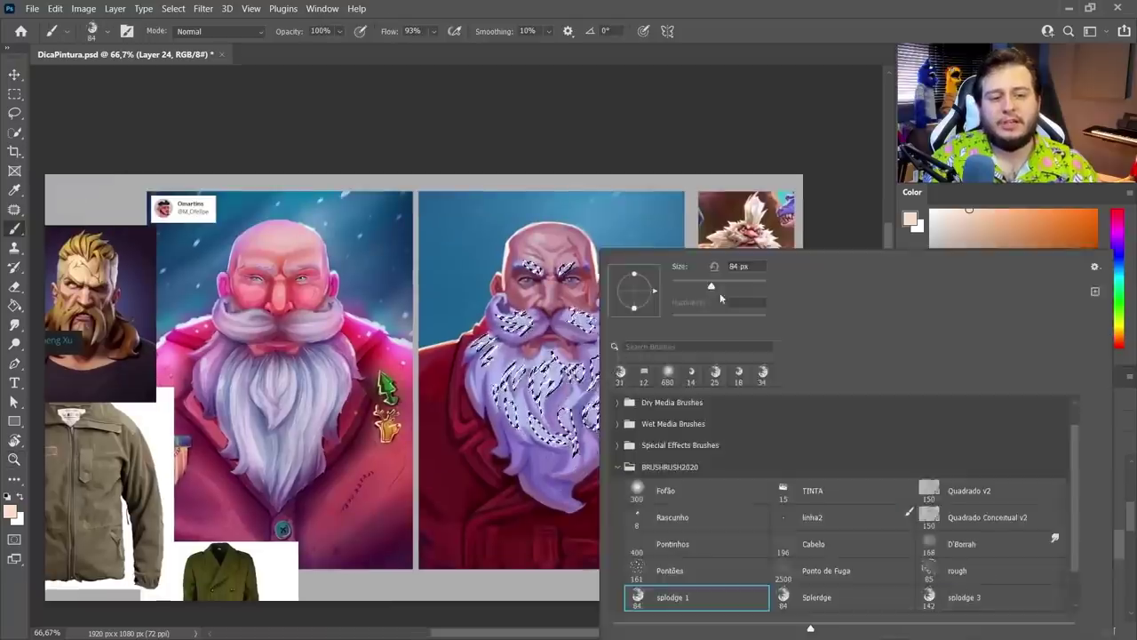
pyautogui.moveTo(577, 314)
pyautogui.mouseDown()
pyautogui.moveTo(579, 345)
pyautogui.moveTo(535, 370)
pyautogui.mouseUp()
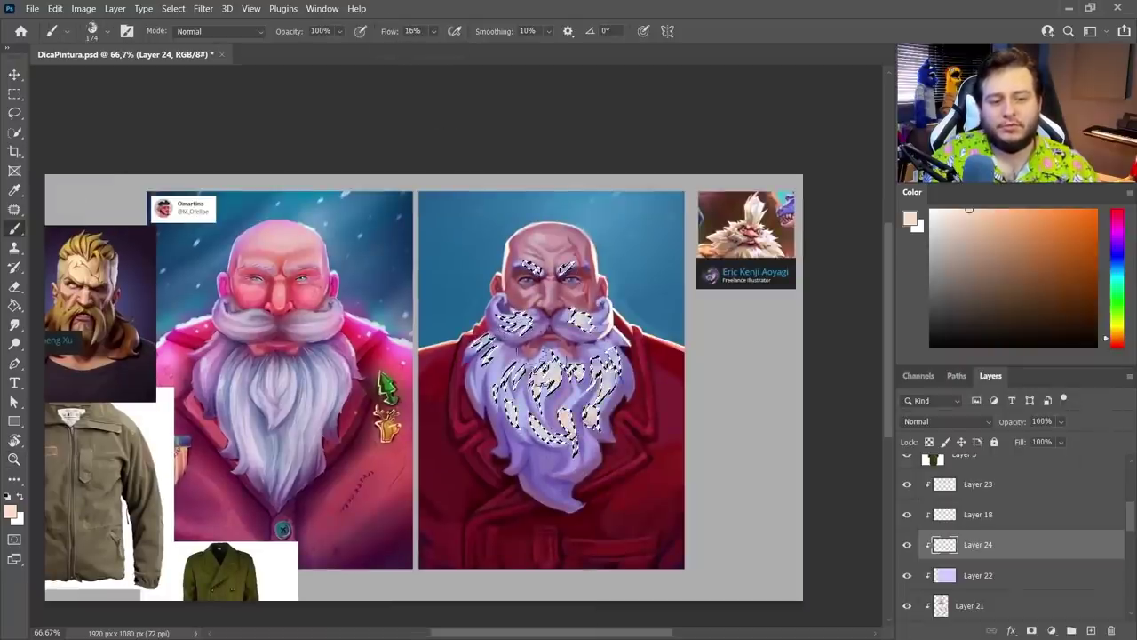
pyautogui.hotkey('ctrl', 'f')
pyautogui.press('Escape')
pyautogui.hotkey('ctrl', 'd')
# Try Screen blending on the highlight layer, lower its opacity to 51% and return it to Normal mode
pyautogui.click(945, 423)
pyautogui.click(945, 389)
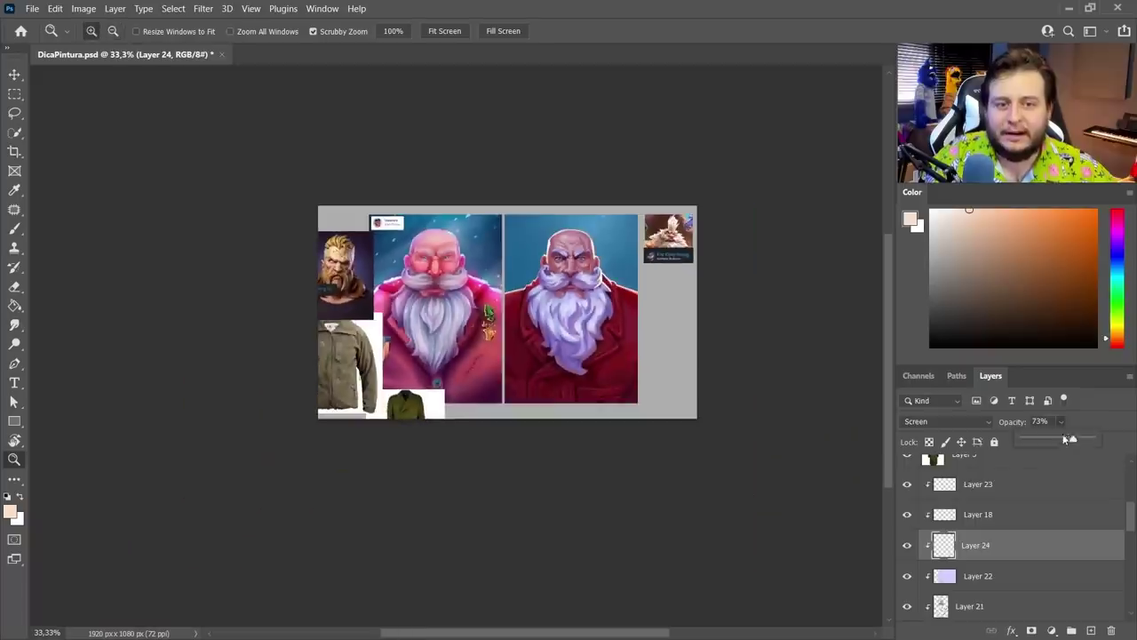
pyautogui.click(946, 421)
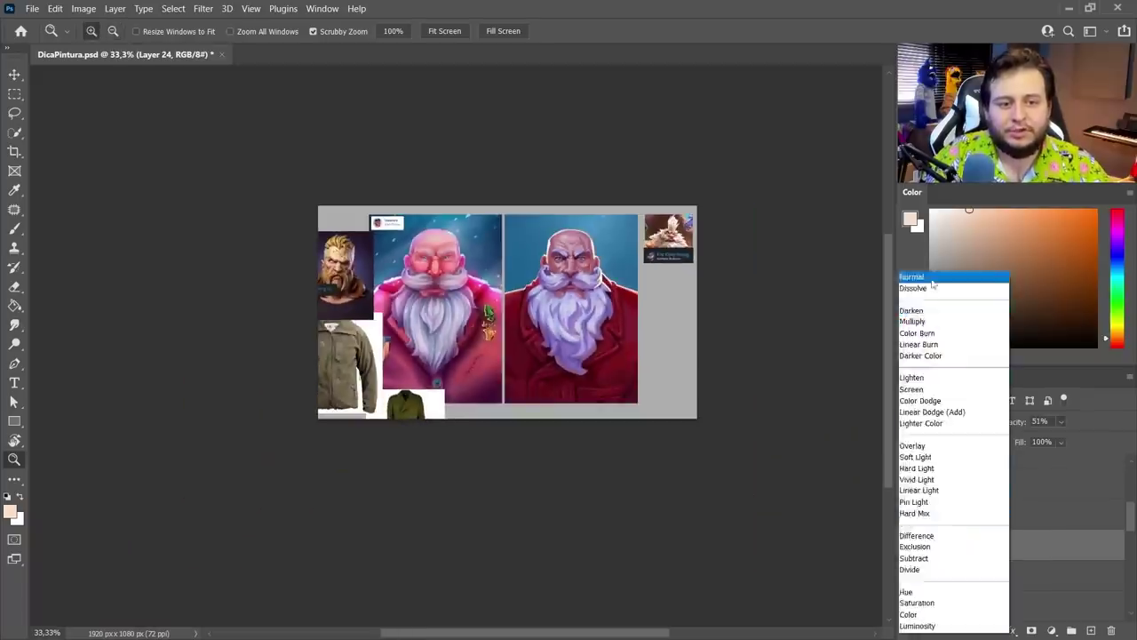
pyautogui.click(919, 279)
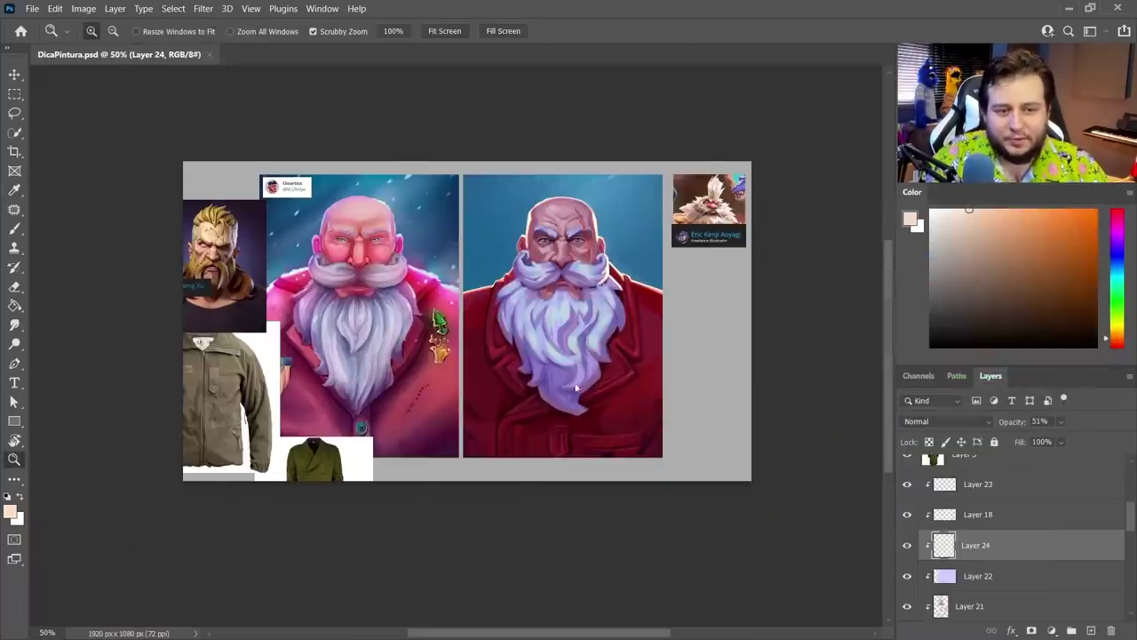
# Draw fine violet shadow strands through the beard and moustache on Layer 25 with 4 to 12 px brushes at 50% flow
pyautogui.click(560, 357)
pyautogui.click(559, 357)
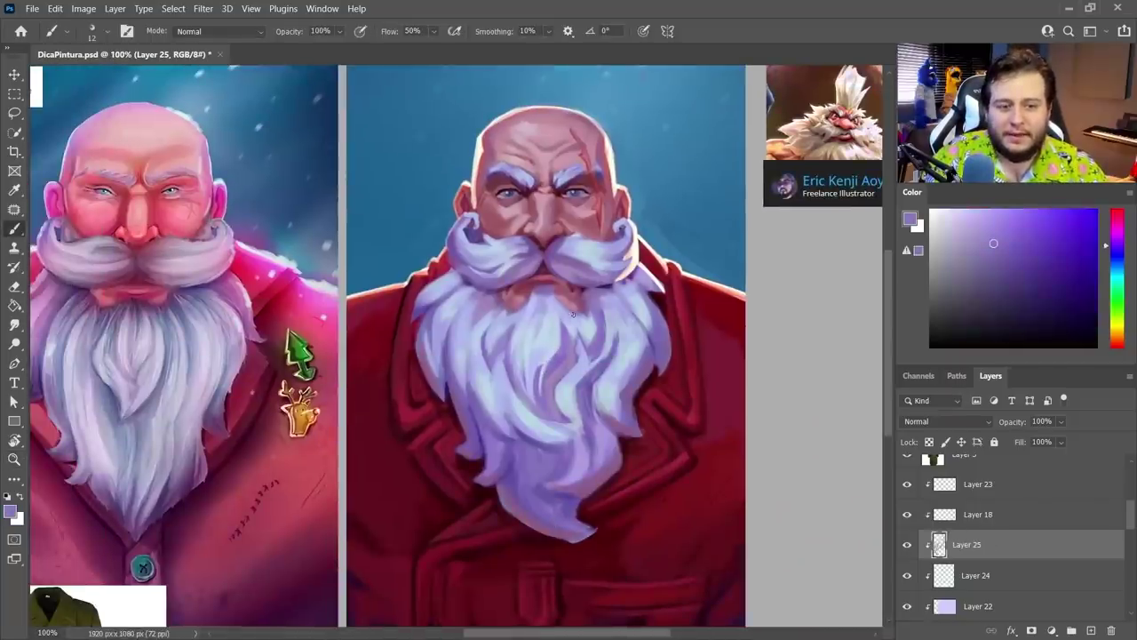
pyautogui.keyDown('alt'); pyautogui.click(492, 335); pyautogui.keyUp('alt')
pyautogui.rightClick(627, 344)
pyautogui.rightClick(609, 345)
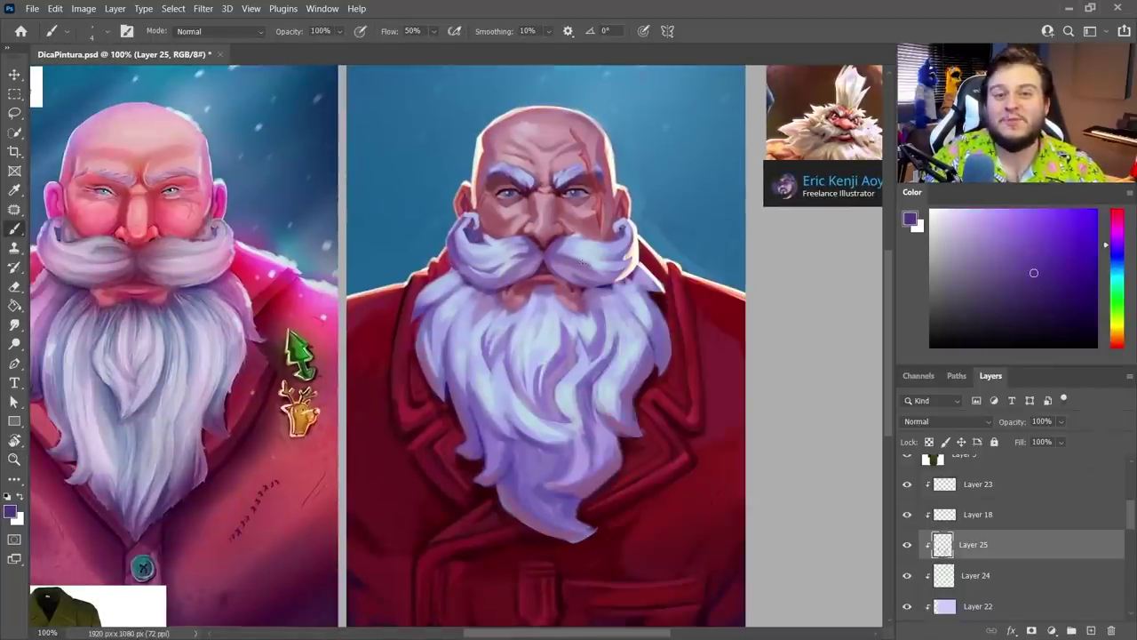
pyautogui.rightClick(613, 250)
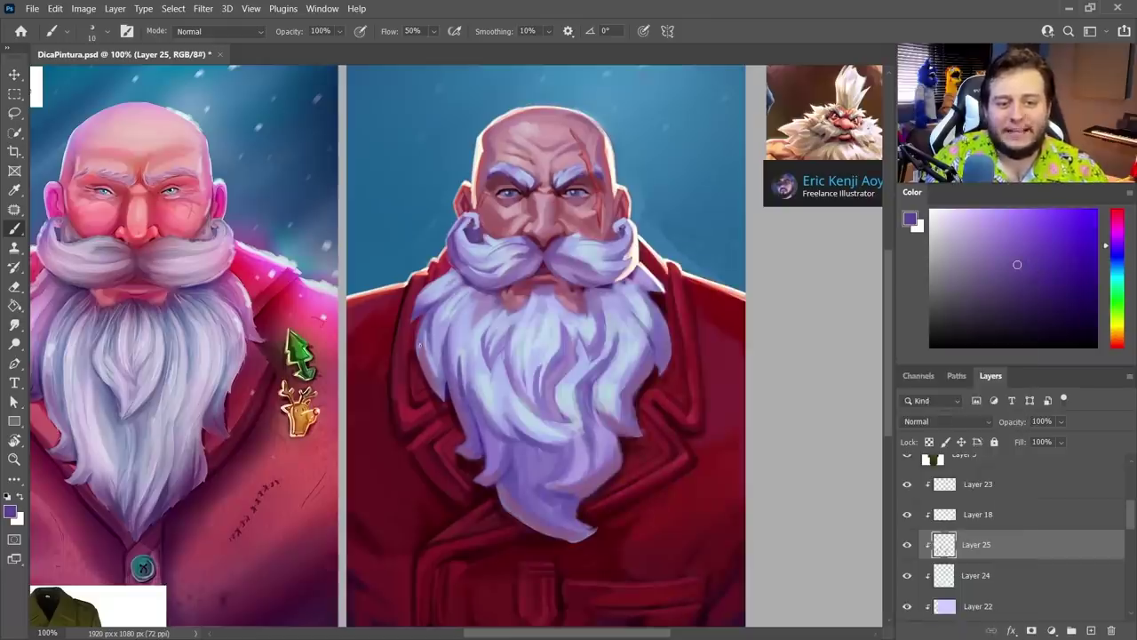
pyautogui.moveTo(421, 345); pyautogui.dragTo(435, 388)
pyautogui.moveTo(622, 390); pyautogui.dragTo(608, 424)
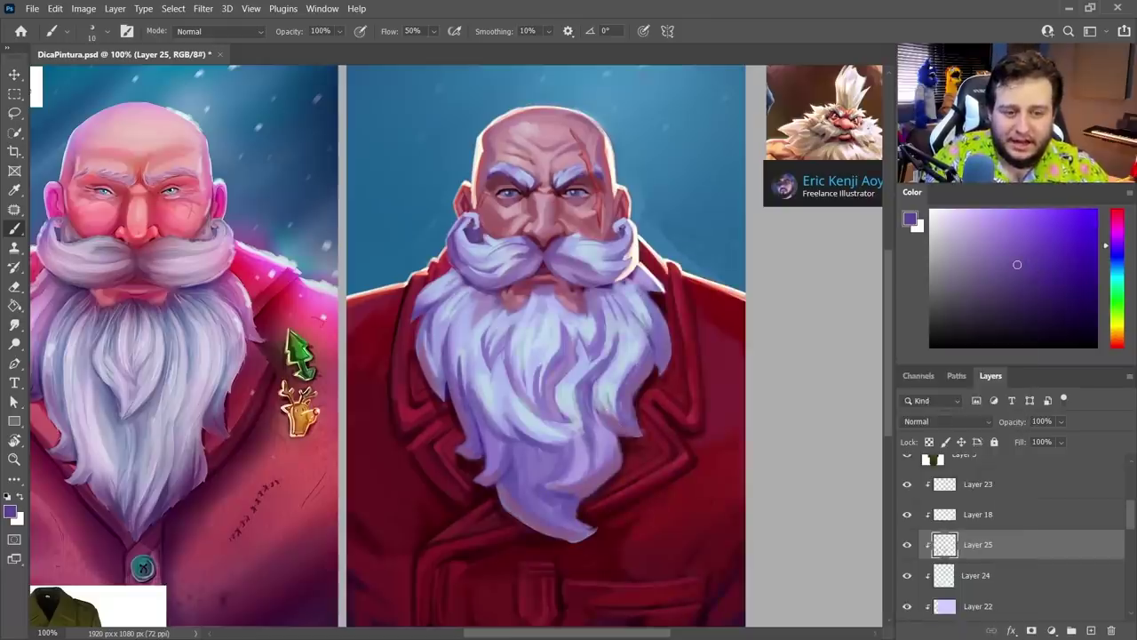
# Paint pale blue strands over the central and outer beard locks with a 10 px brush and sampled colors
pyautogui.keyDown('alt'); pyautogui.click(498, 426); pyautogui.keyUp('alt')
pyautogui.keyDown('alt'); pyautogui.click(499, 356); pyautogui.keyUp('alt')
pyautogui.moveTo(500, 352); pyautogui.dragTo(493, 382)
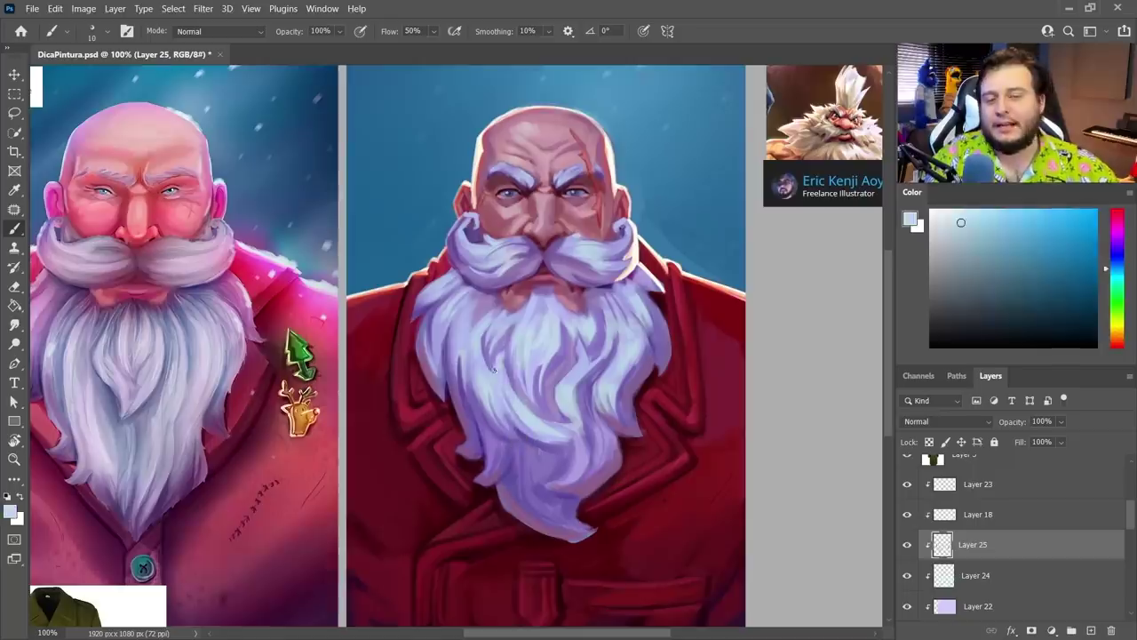
pyautogui.keyDown('alt'); pyautogui.click(594, 363); pyautogui.keyUp('alt')
pyautogui.keyDown('alt'); pyautogui.click(610, 355); pyautogui.keyUp('alt')
pyautogui.moveTo(610, 356); pyautogui.dragTo(589, 423)
pyautogui.keyDown('alt'); pyautogui.click(621, 335); pyautogui.keyUp('alt')
# Refine the moustache and the shadow inside its curl with sampled lavender and dark violet on a rotated canvas
pyautogui.keyDown('alt'); pyautogui.click(510, 250); pyautogui.keyUp('alt')
pyautogui.keyDown('alt'); pyautogui.click(513, 248); pyautogui.keyUp('alt')
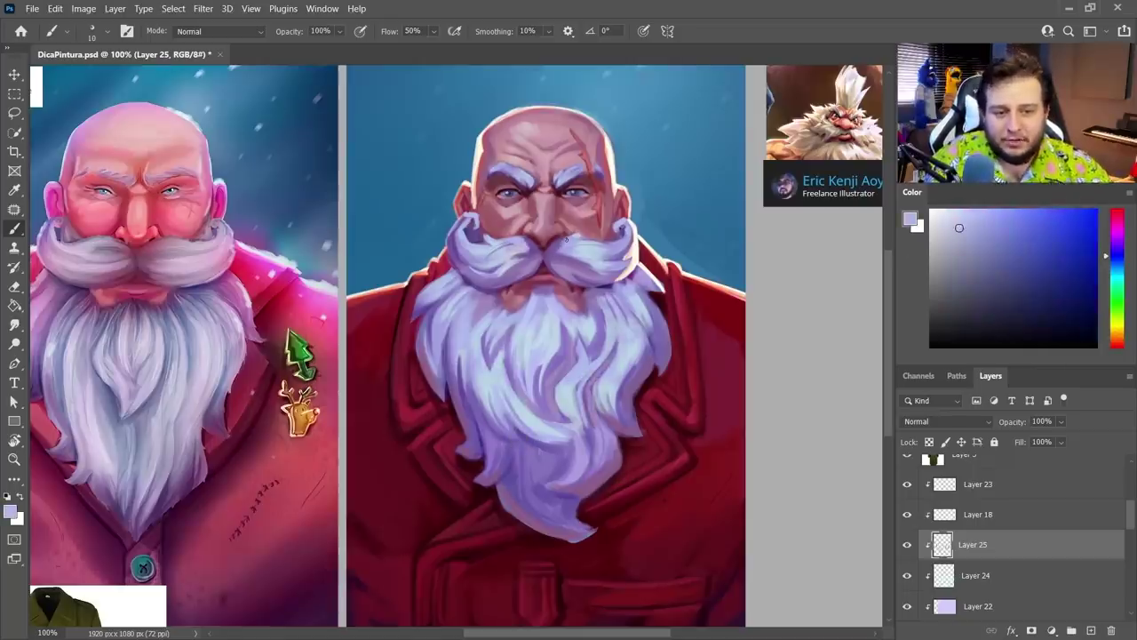
pyautogui.press('r')
pyautogui.moveTo(533, 258); pyautogui.dragTo(451, 247)
pyautogui.keyDown('alt'); pyautogui.click(418, 267); pyautogui.keyUp('alt')
pyautogui.press('r')
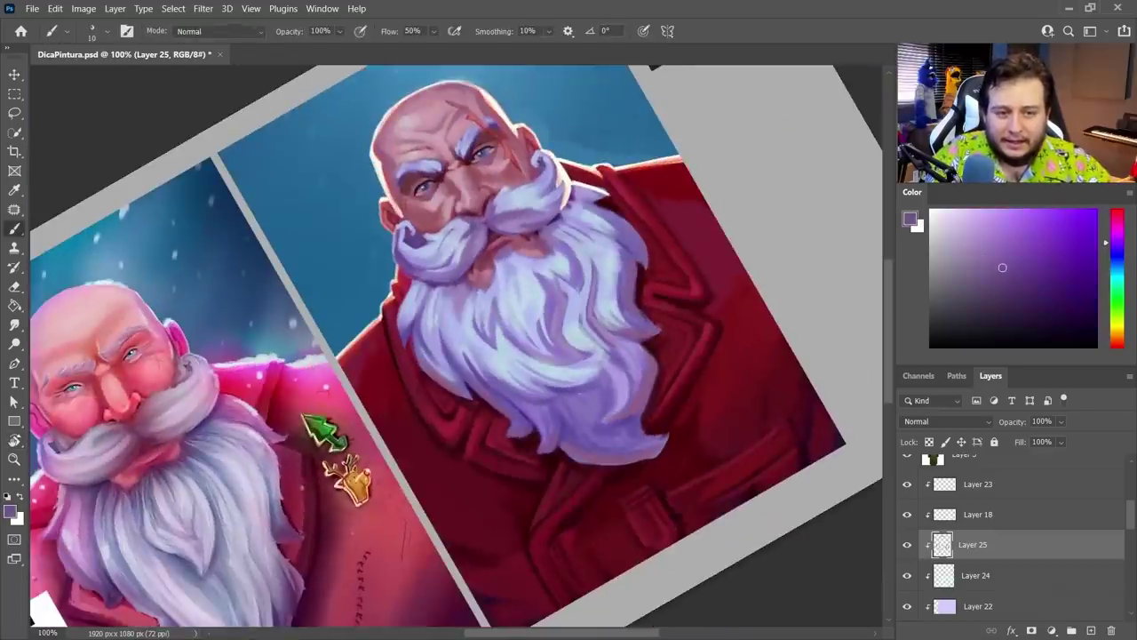
pyautogui.keyDown('alt'); pyautogui.click(403, 271); pyautogui.keyUp('alt')
pyautogui.keyDown('alt'); pyautogui.click(409, 230); pyautogui.keyUp('alt')
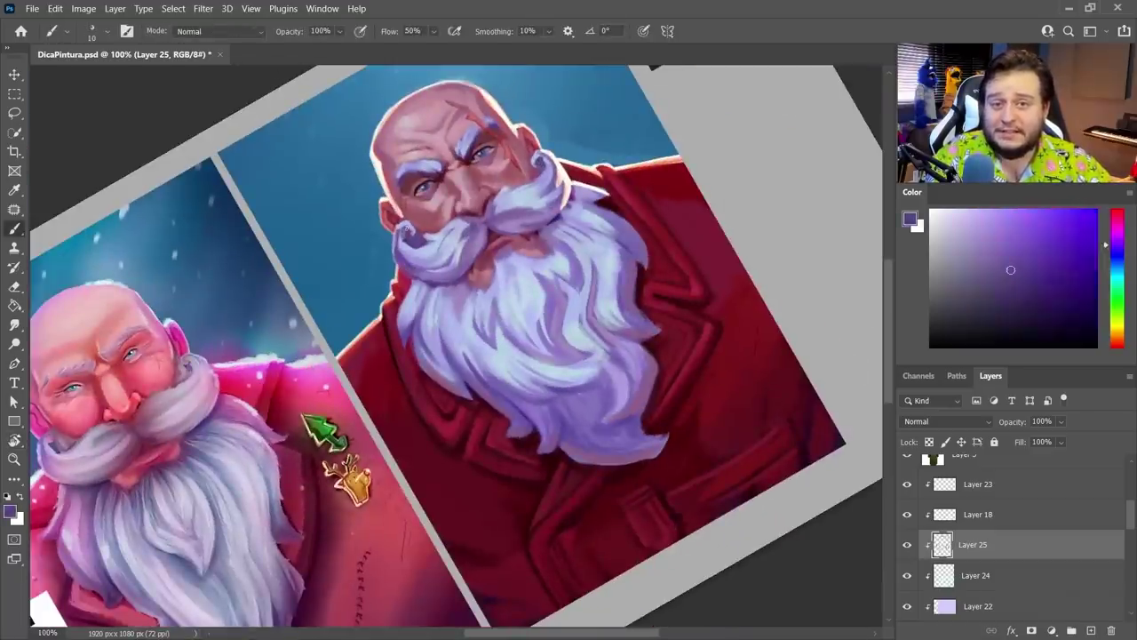
pyautogui.keyDown('alt'); pyautogui.click(427, 249); pyautogui.keyUp('alt')
pyautogui.keyDown('alt'); pyautogui.click(432, 259); pyautogui.keyUp('alt')
# Refine the moustache curl on Layer 25 with a 6 px brush at 100% flow, using sampled violet and pale blue
pyautogui.rightClick(421, 218)
pyautogui.click(667, 554)
pyautogui.keyDown('alt'); pyautogui.click(409, 241); pyautogui.keyUp('alt')
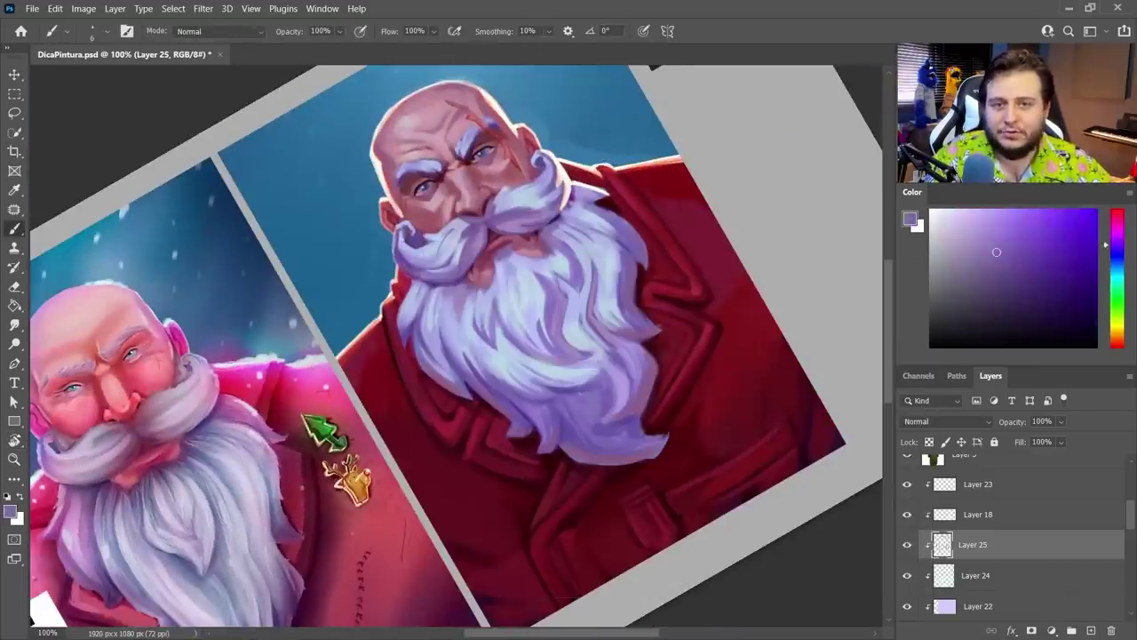
pyautogui.keyDown('alt'); pyautogui.click(515, 225); pyautogui.keyUp('alt')
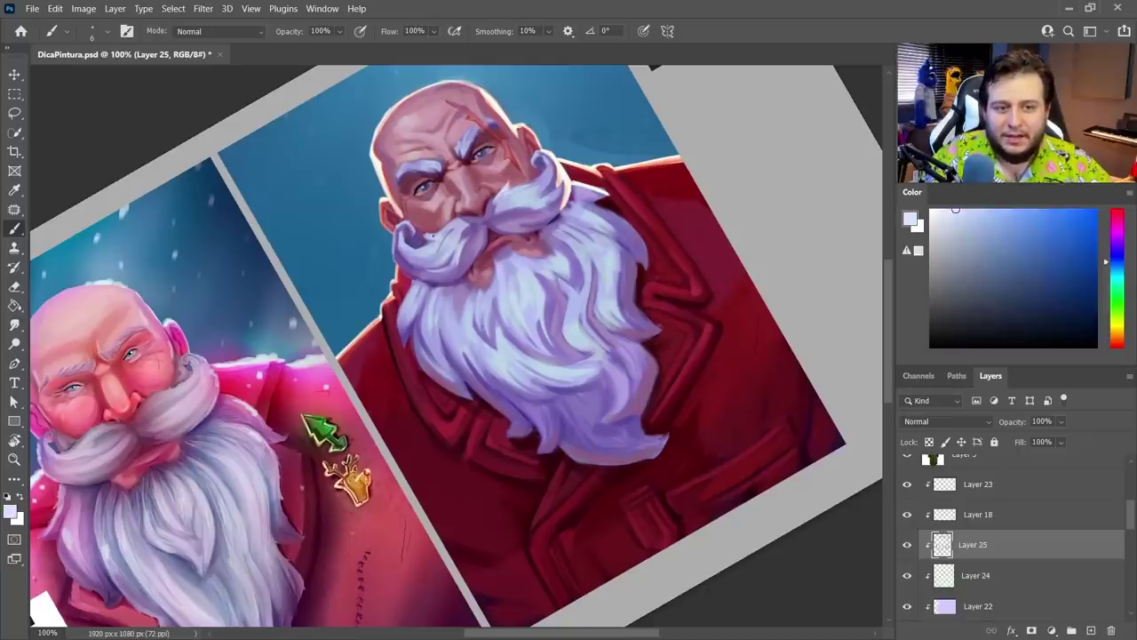
# Touch up the beard and moustache strands with the 6 px brush and the Eraser, rotating the canvas to suit the strokes
pyautogui.press('r')
pyautogui.moveTo(586, 400); pyautogui.dragTo(549, 457)
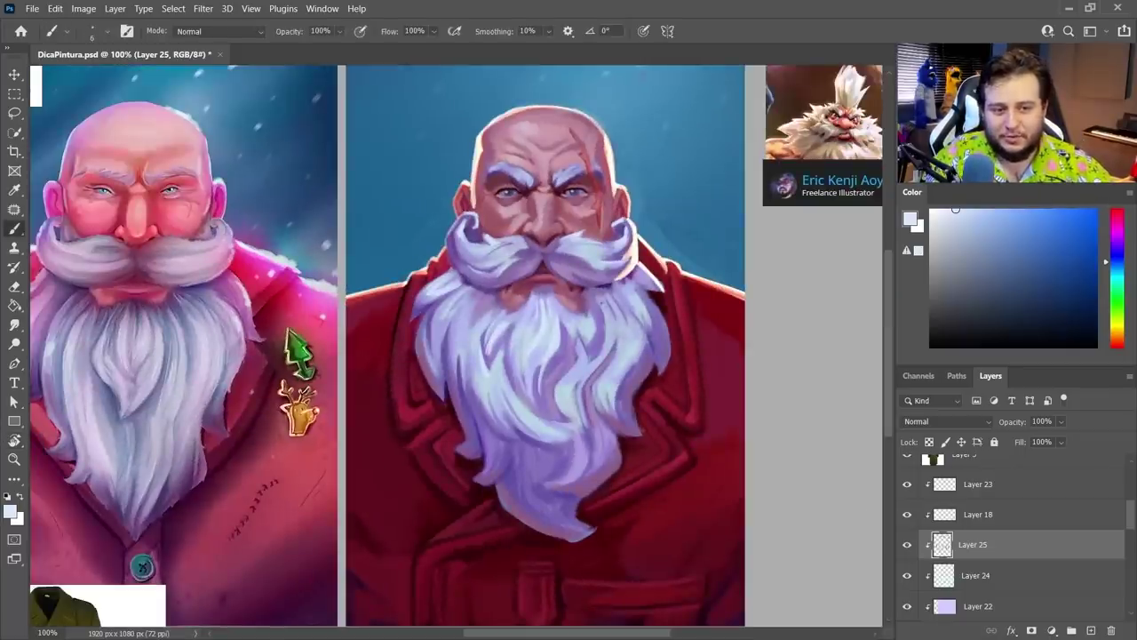
pyautogui.press('e')
pyautogui.press('b')
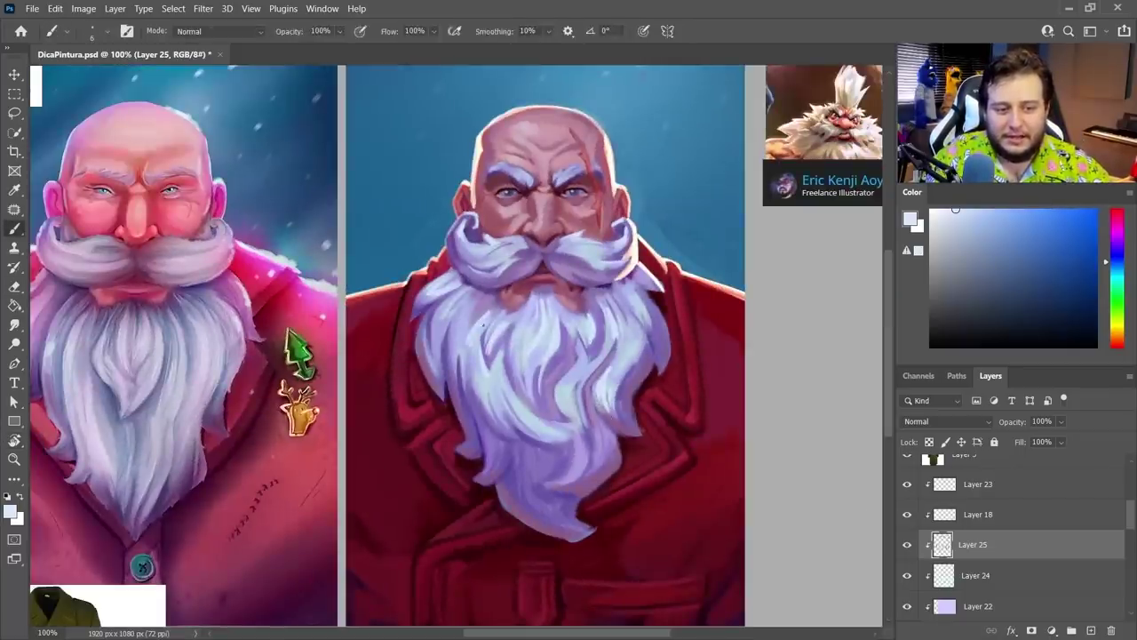
pyautogui.press('e')
pyautogui.press('b')
pyautogui.press('r')
pyautogui.moveTo(502, 250); pyautogui.dragTo(399, 257)
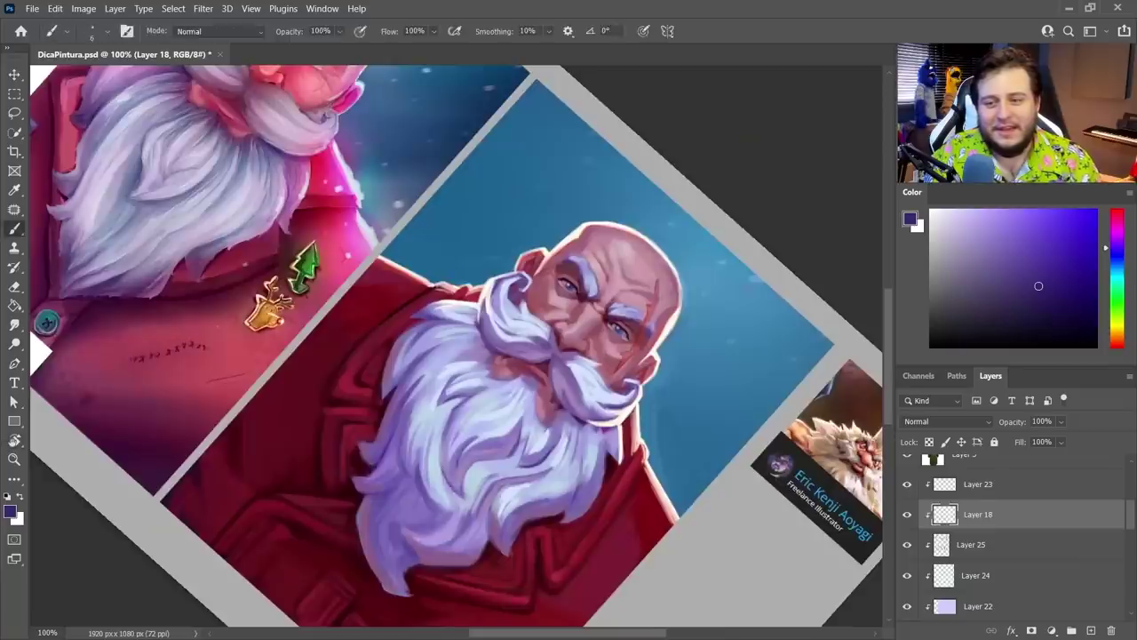
# Add fine strokes around the mouth and moustache on Layer 18 with a 6 px brush, using sampled plum and pale lavender
pyautogui.press('r')
pyautogui.press('Escape')
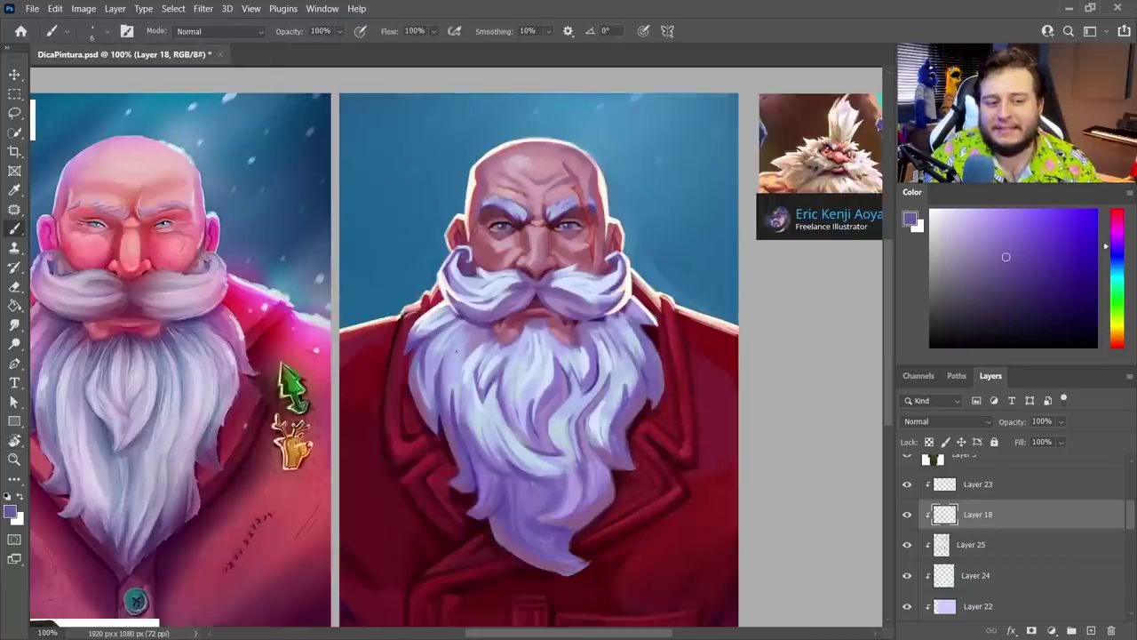
pyautogui.press('r')
pyautogui.press('r')
pyautogui.keyDown('alt'); pyautogui.click(496, 325); pyautogui.keyUp('alt')
pyautogui.press('r')
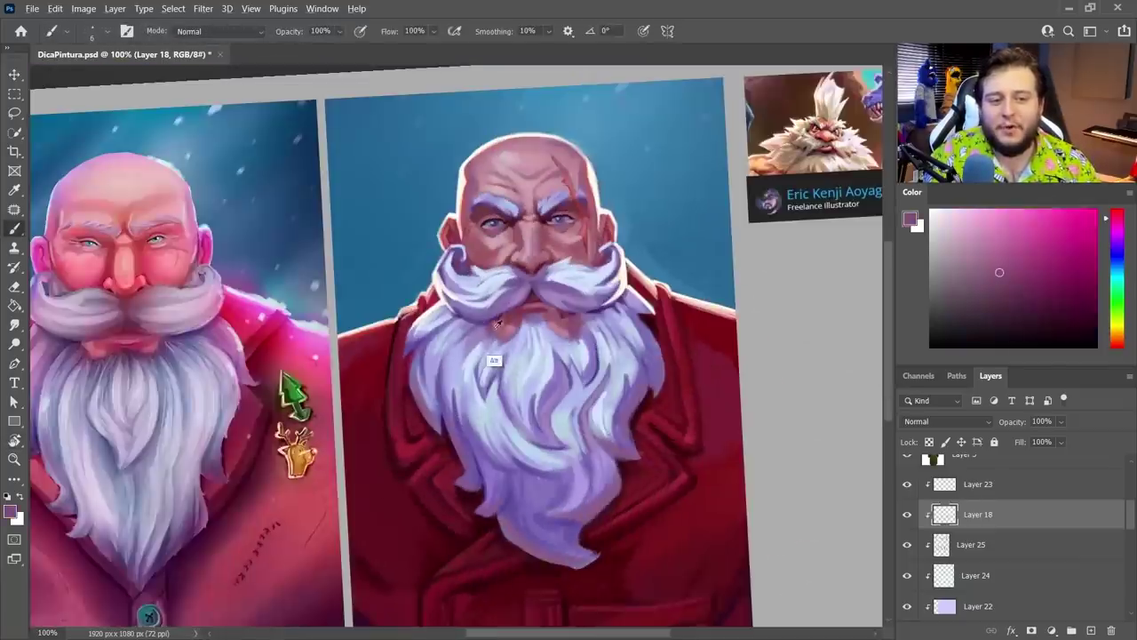
pyautogui.keyDown('alt'); pyautogui.click(550, 233); pyautogui.keyUp('alt')
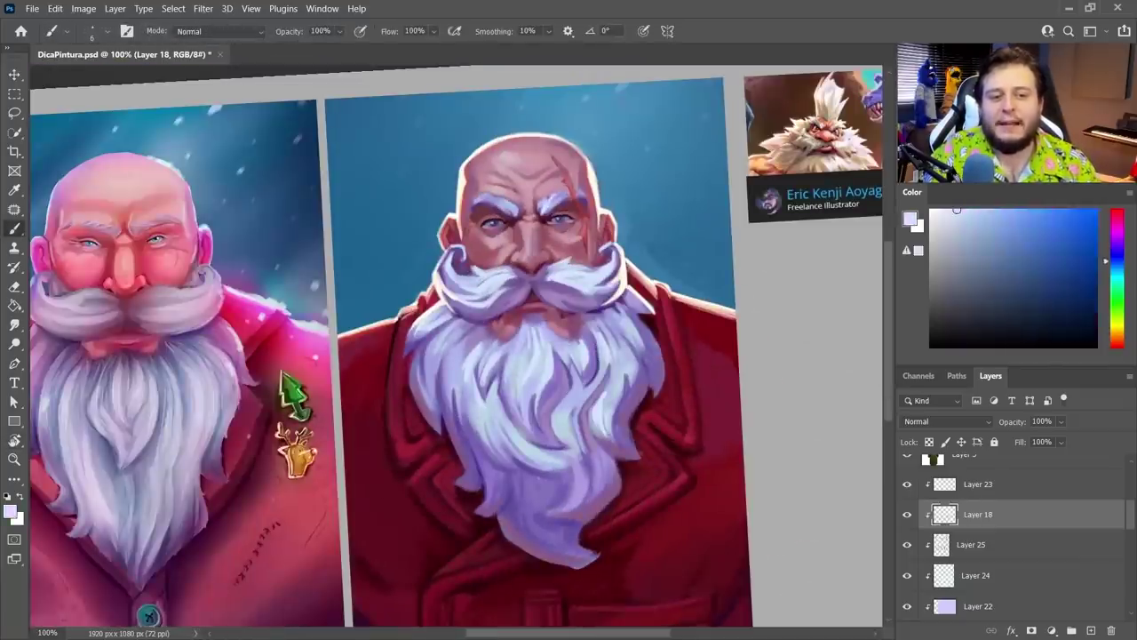
pyautogui.press('r')
pyautogui.press('r')
# Compare the whole painting with Layer 18 hidden and shown
pyautogui.hotkey('ctrl', '-')
pyautogui.press('Escape')
pyautogui.press('z')
pyautogui.hotkey('ctrl', '-')
pyautogui.hotkey('ctrl', '-')
pyautogui.click(908, 515)
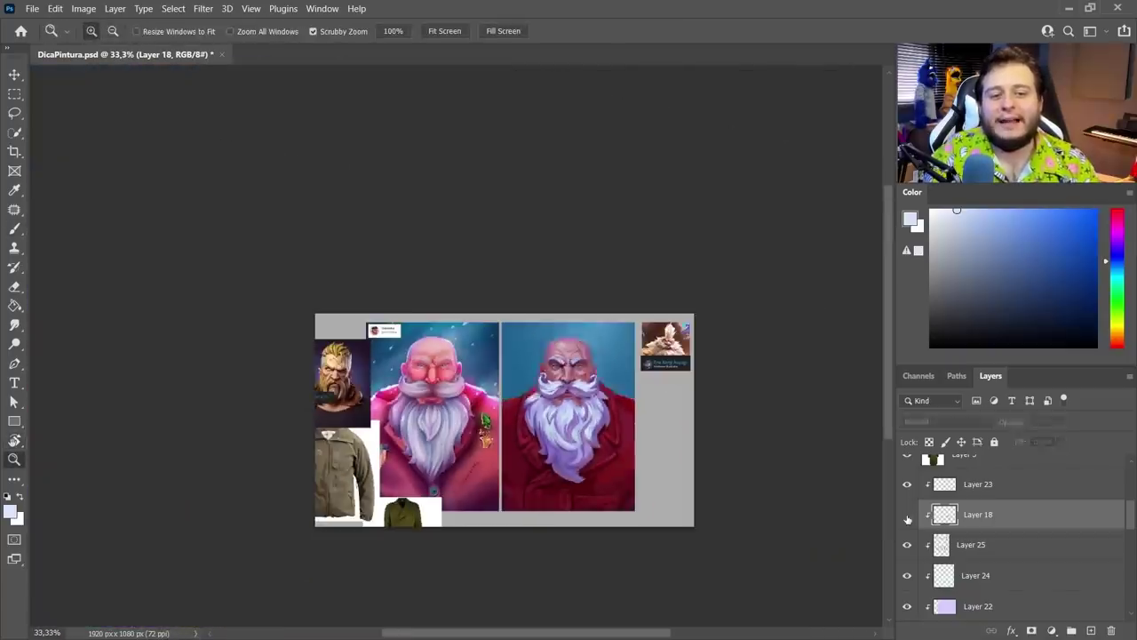
pyautogui.click(907, 516)
# Retouch the beard outline and coat lapels on a new layer with the Splerdge brush at 20 to 47 px and sampled colors
pyautogui.doubleClick(574, 442)
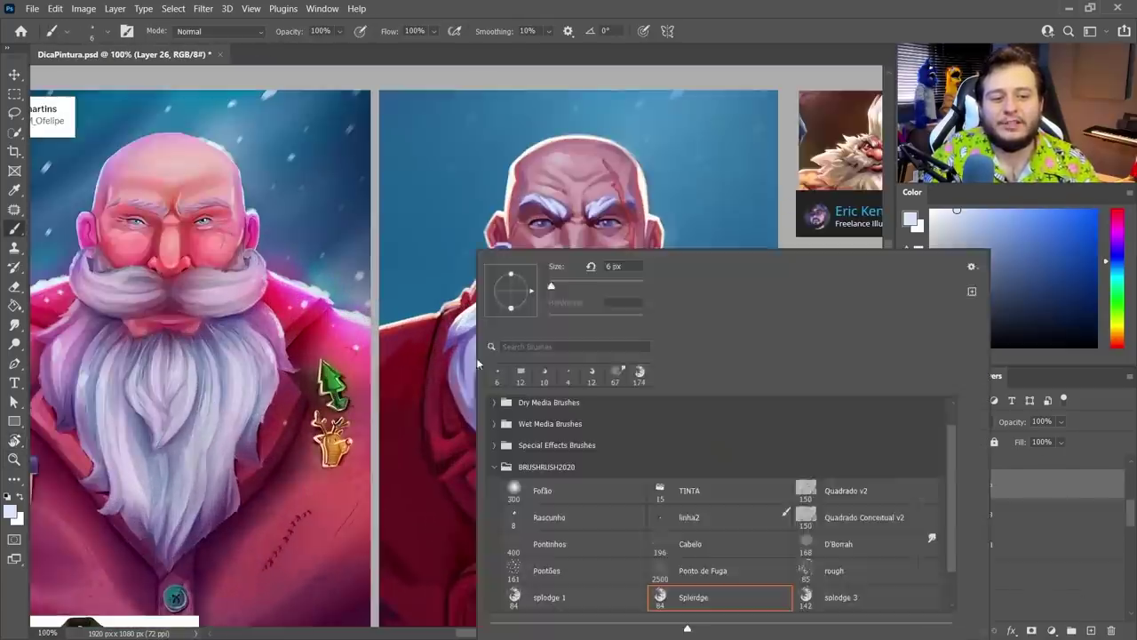
pyautogui.click(435, 459)
pyautogui.keyDown('alt'); pyautogui.click(479, 524); pyautogui.keyUp('alt')
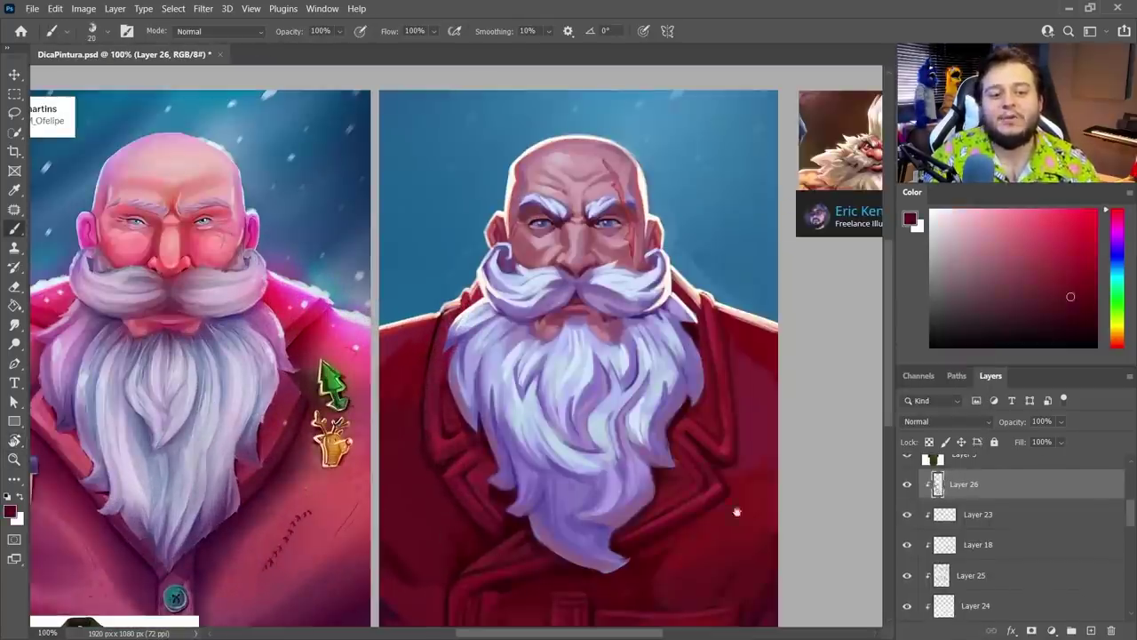
pyautogui.moveTo(737, 511); pyautogui.dragTo(658, 417)
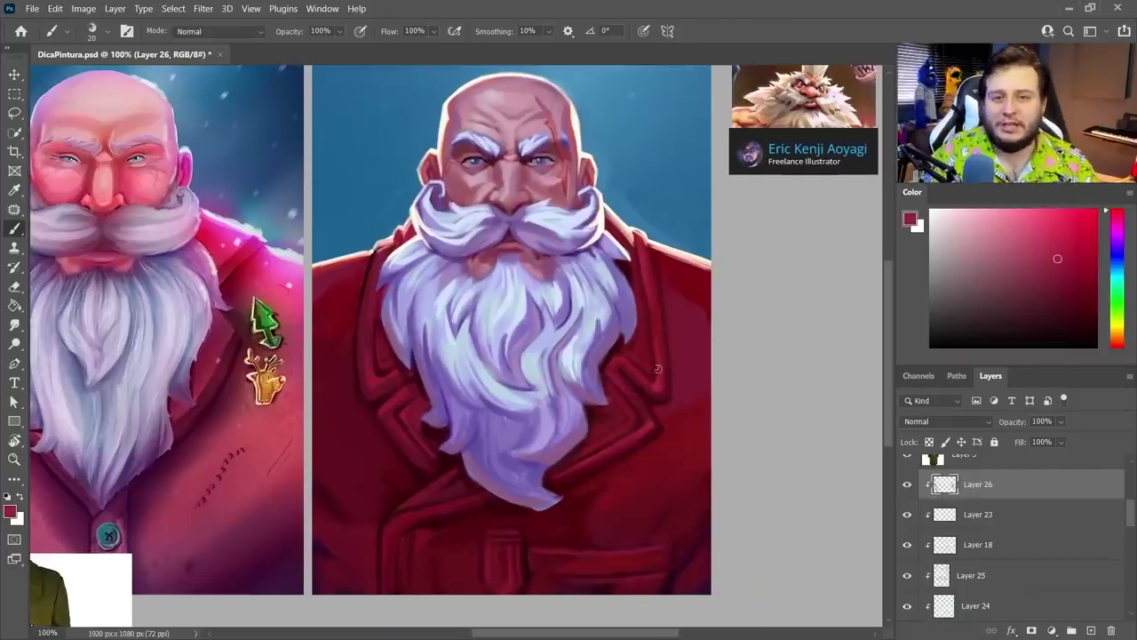
pyautogui.keyDown('alt'); pyautogui.click(430, 410); pyautogui.keyUp('alt')
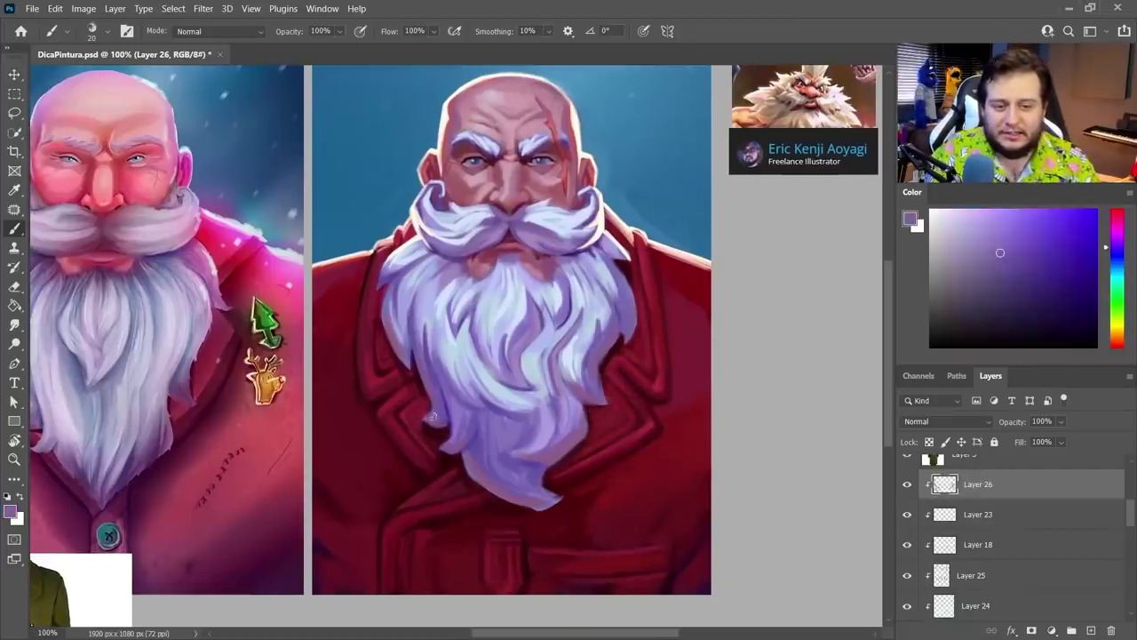
pyautogui.keyDown('alt'); pyautogui.click(430, 395); pyautogui.keyUp('alt')
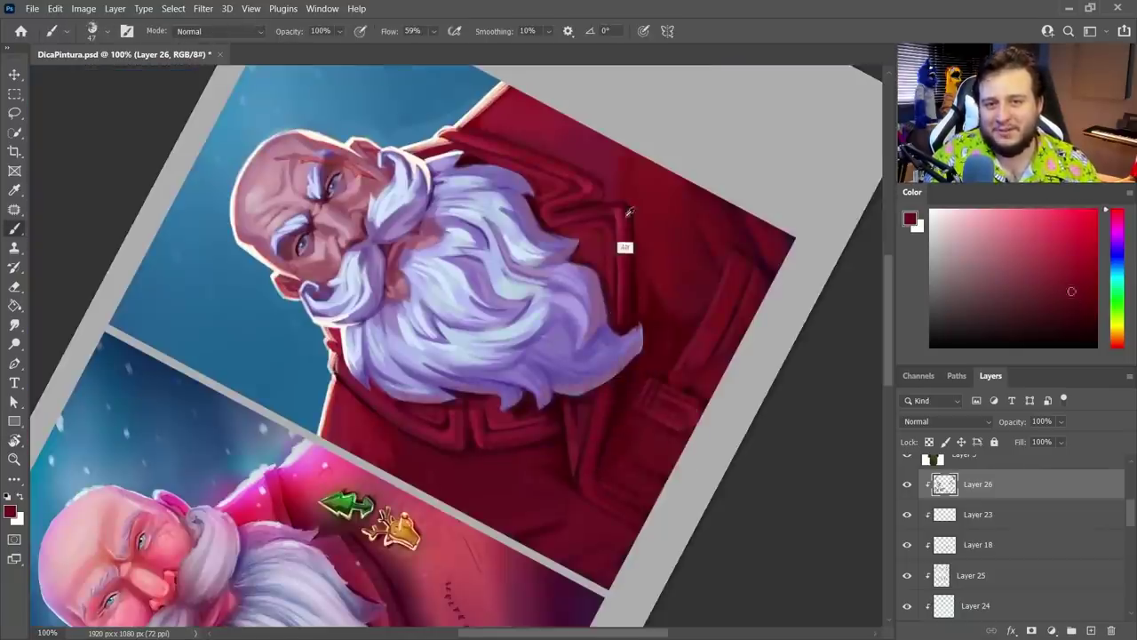
pyautogui.keyDown('alt'); pyautogui.click(629, 212); pyautogui.keyUp('alt')
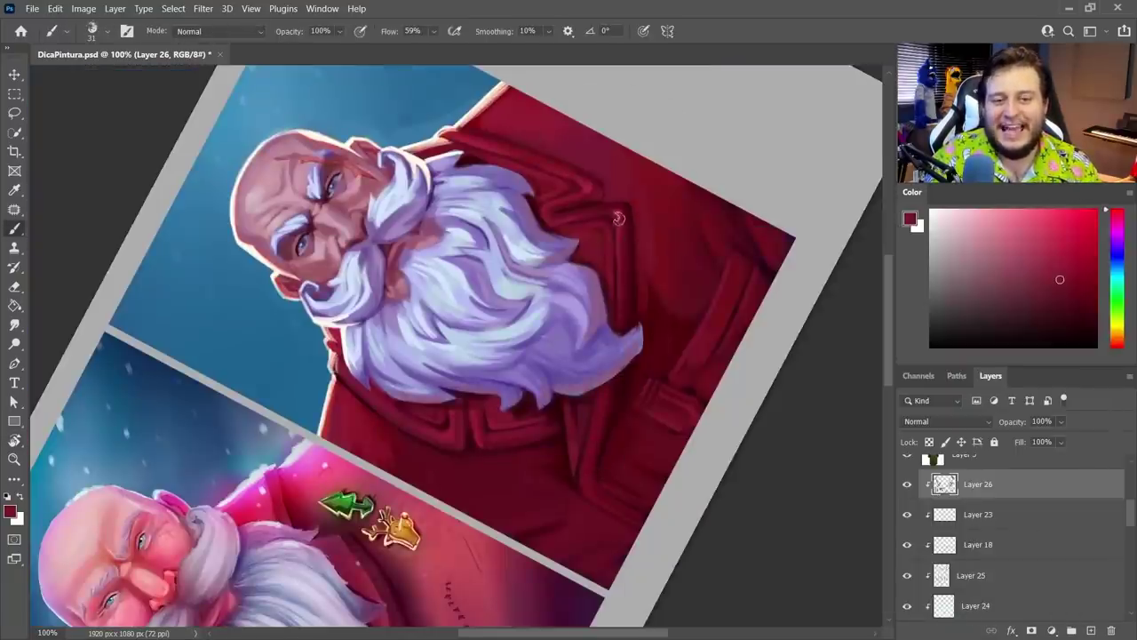
pyautogui.keyDown('alt'); pyautogui.click(482, 267); pyautogui.keyUp('alt')
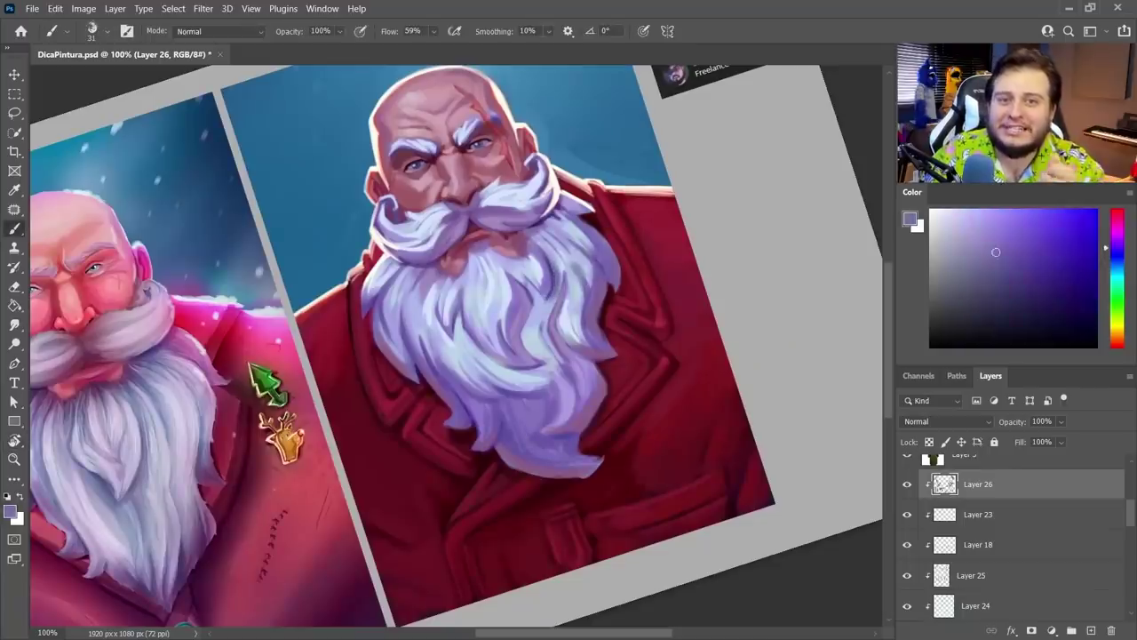
# Reshape the beard's lower end into a curled tip with 31 and 18 px brushes, using sampled violets and dark red
pyautogui.keyDown('alt'); pyautogui.click(576, 274); pyautogui.keyUp('alt')
pyautogui.keyDown('alt'); pyautogui.click(586, 334); pyautogui.keyUp('alt')
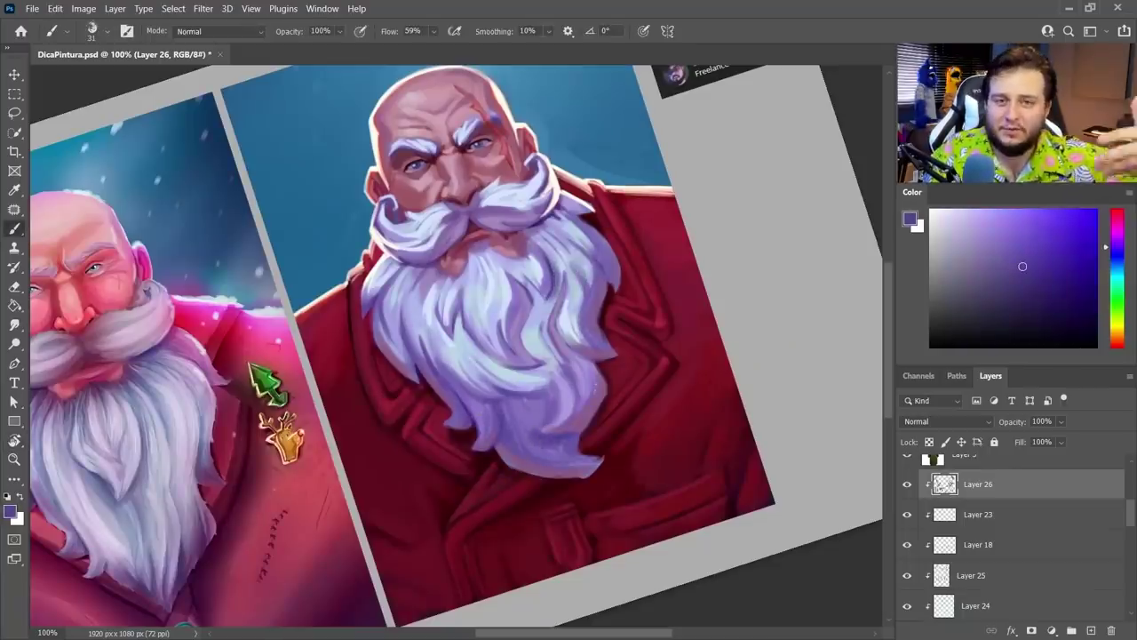
pyautogui.keyDown('alt'); pyautogui.click(576, 433); pyautogui.keyUp('alt')
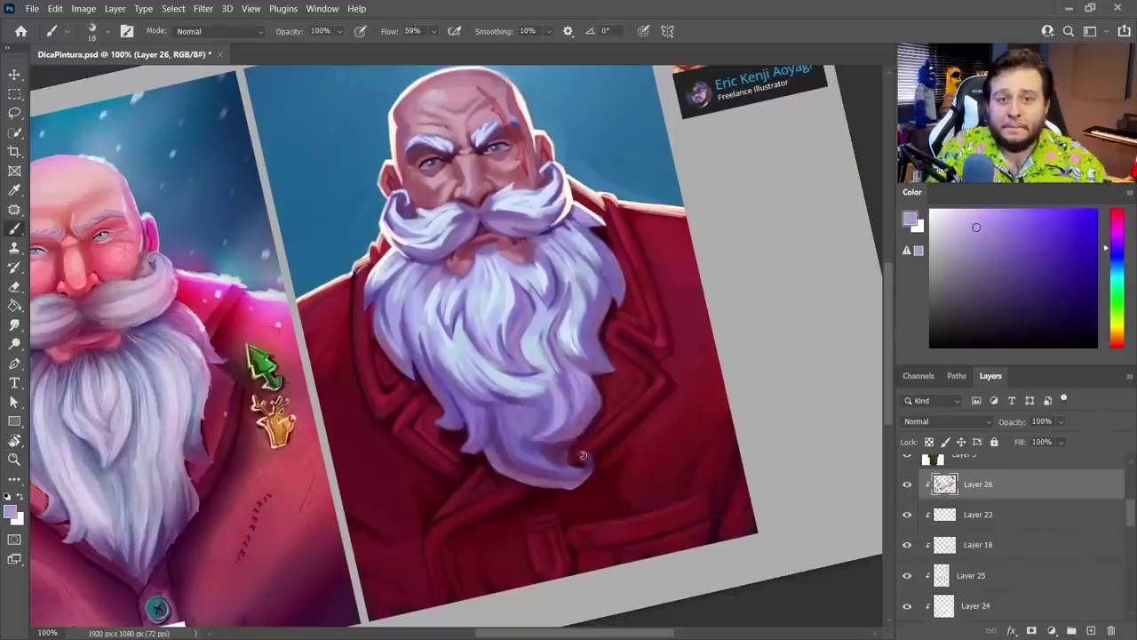
pyautogui.keyDown('alt'); pyautogui.click(584, 462); pyautogui.keyUp('alt')
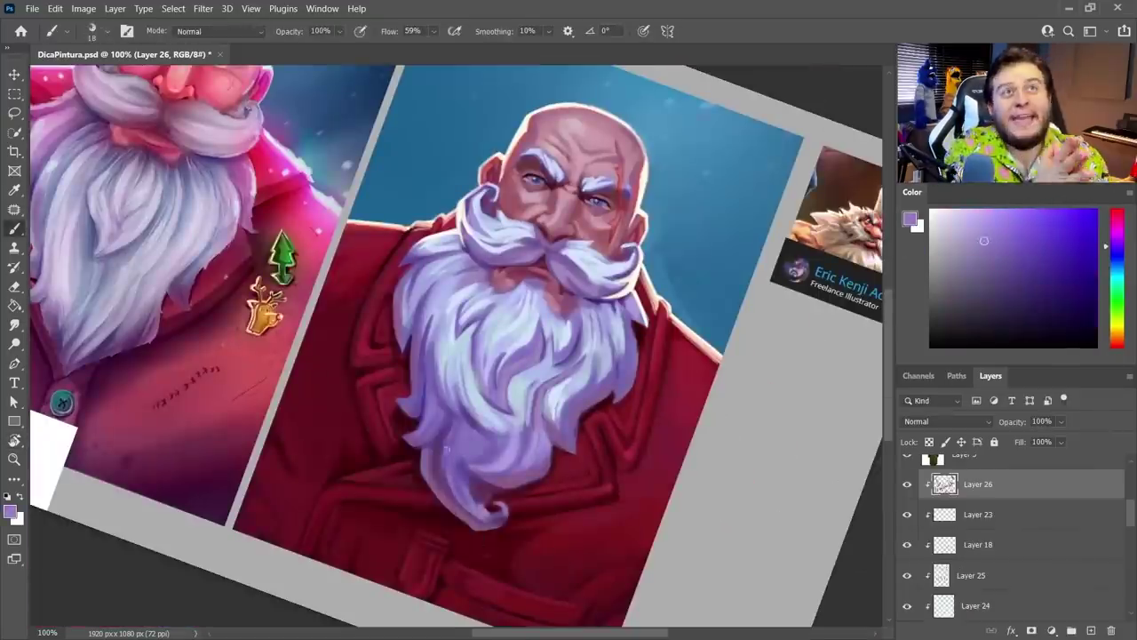
pyautogui.keyDown('alt'); pyautogui.click(440, 449); pyautogui.keyUp('alt')
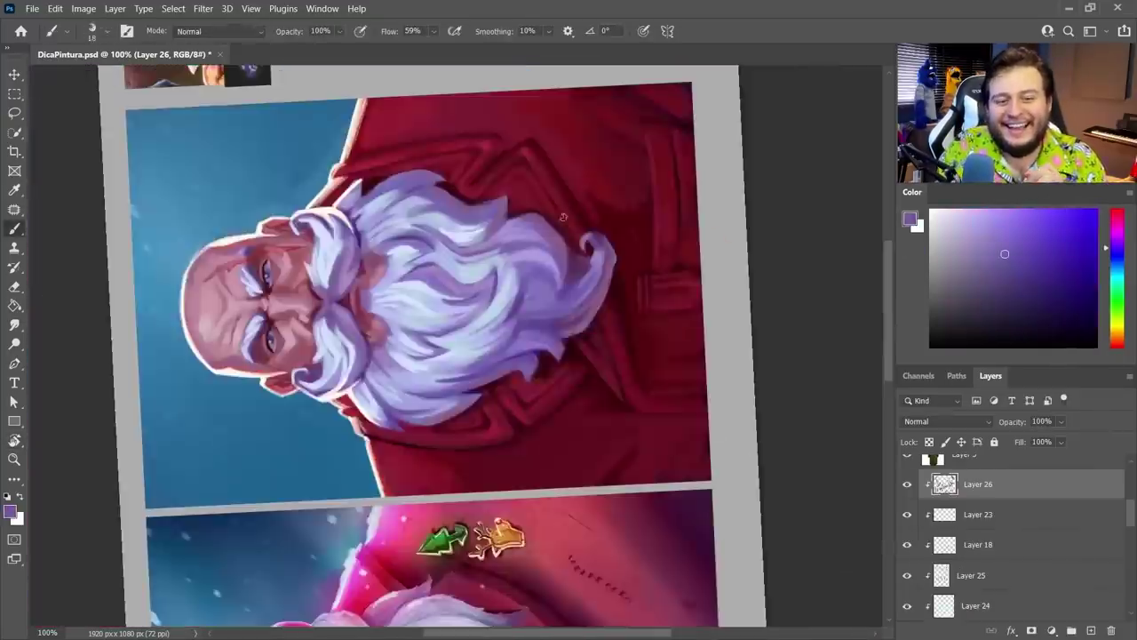
pyautogui.keyDown('alt'); pyautogui.click(631, 255); pyautogui.keyUp('alt')
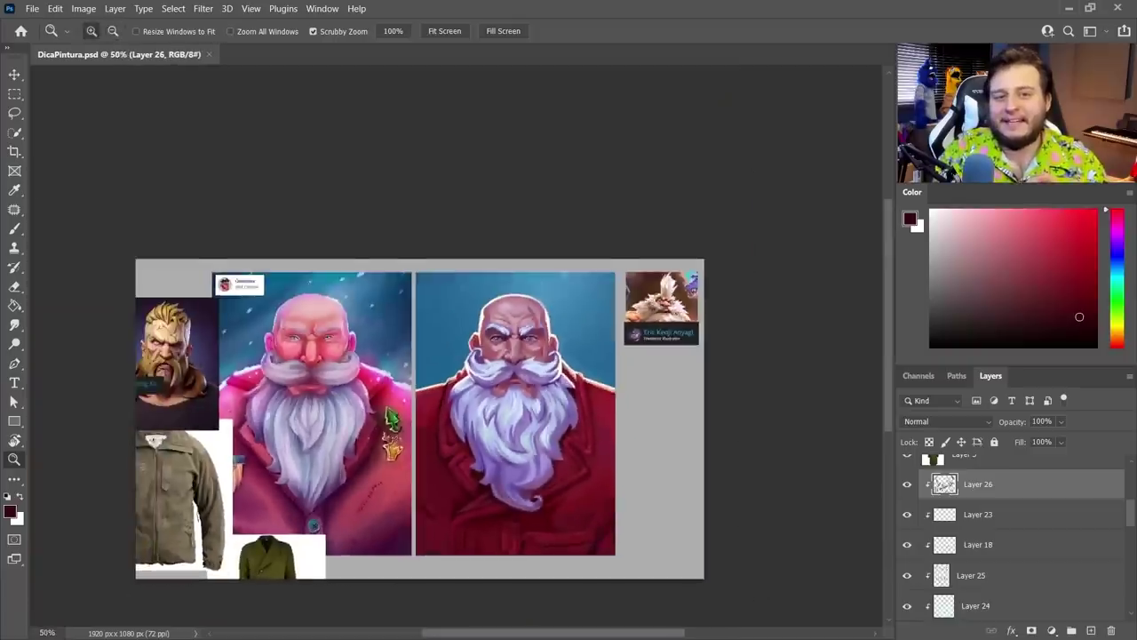
# Darken the lower part of the coat on a new Multiply layer with the soft Fofão brush at 600 px
pyautogui.rightClick(705, 296)
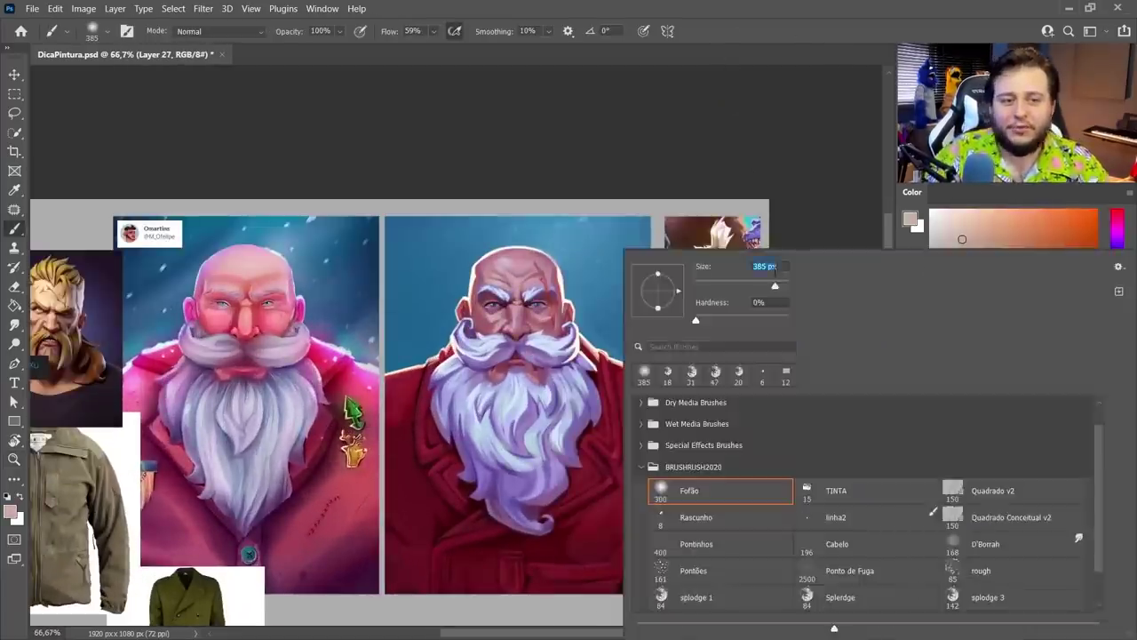
pyautogui.write('600')
pyautogui.press('Return')
pyautogui.hotkey('ctrl', '-')
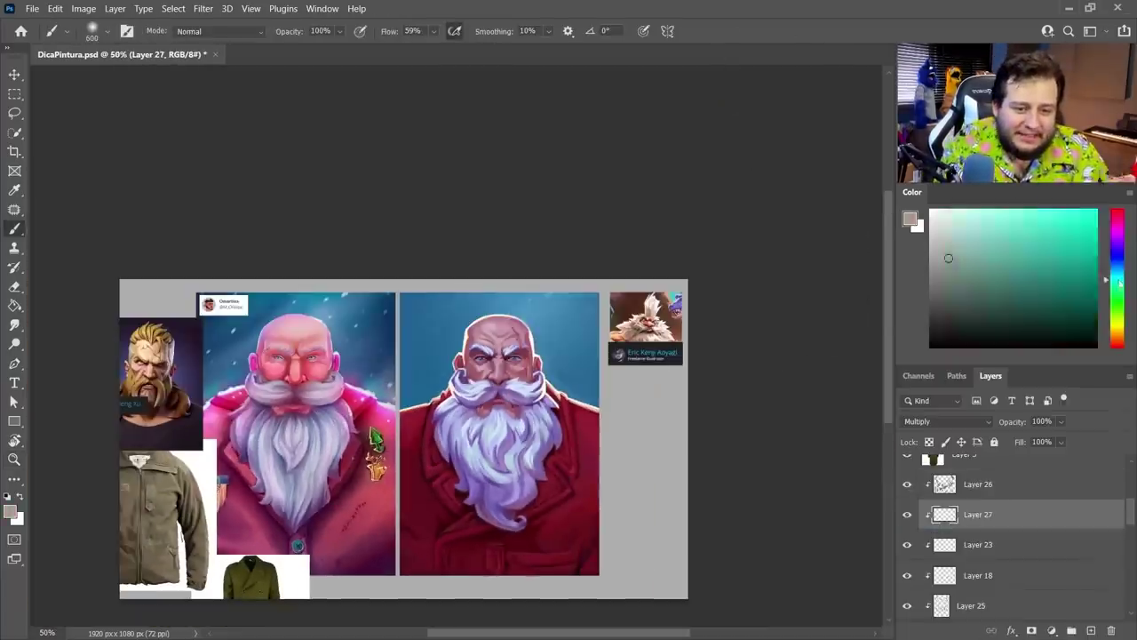
pyautogui.keyDown('alt'); pyautogui.click(454, 518); pyautogui.keyUp('alt')
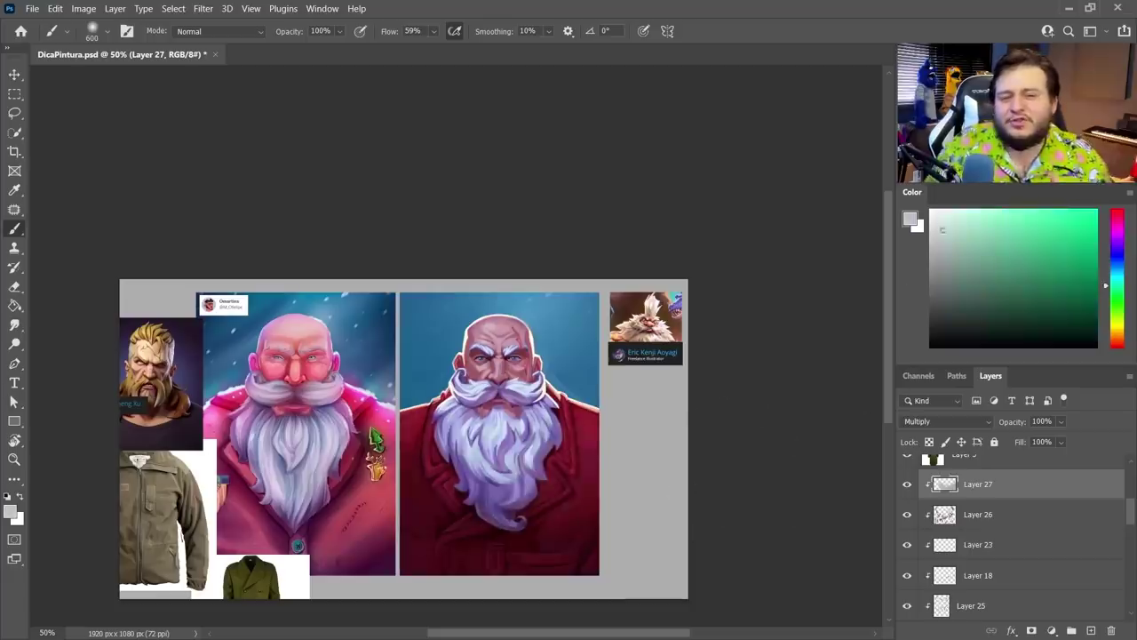
# Extend the soft shading with light grey across the lower coat and pale green across the upper background, and save the document
pyautogui.click(937, 233)
pyautogui.moveTo(668, 474); pyautogui.dragTo(407, 521)
pyautogui.click(970, 245)
pyautogui.moveTo(418, 297); pyautogui.dragTo(659, 282)
pyautogui.hotkey('ctrl', 's')
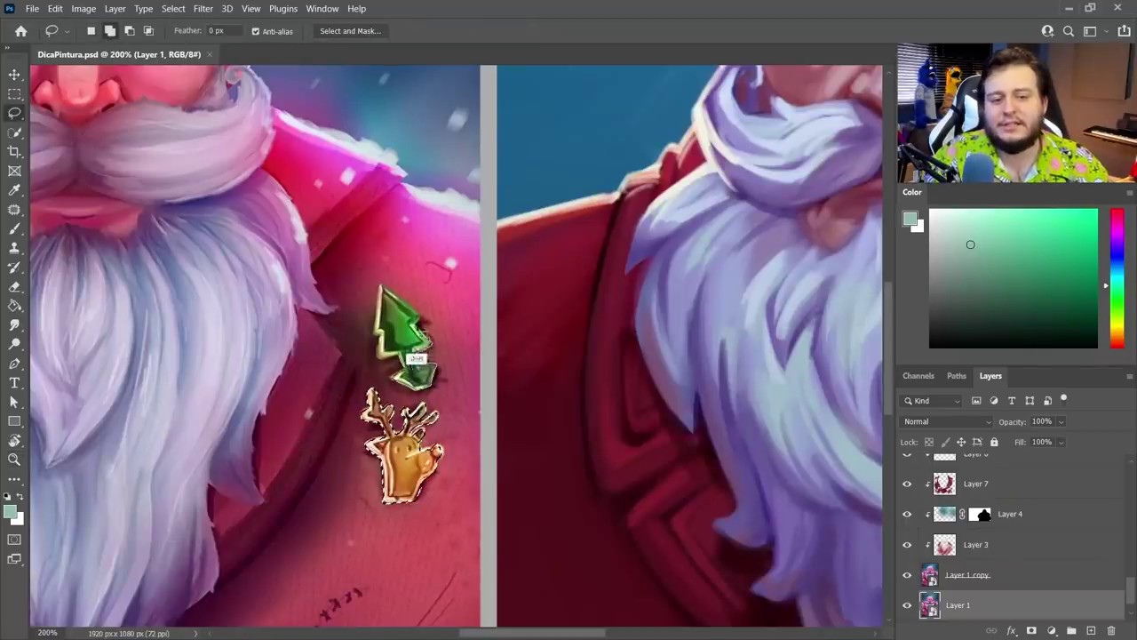
# Copy the tree and reindeer pins from the original portrait to a new layer above the painting and place them on the red coat
pyautogui.moveTo(293, 546); pyautogui.dragTo(354, 380)
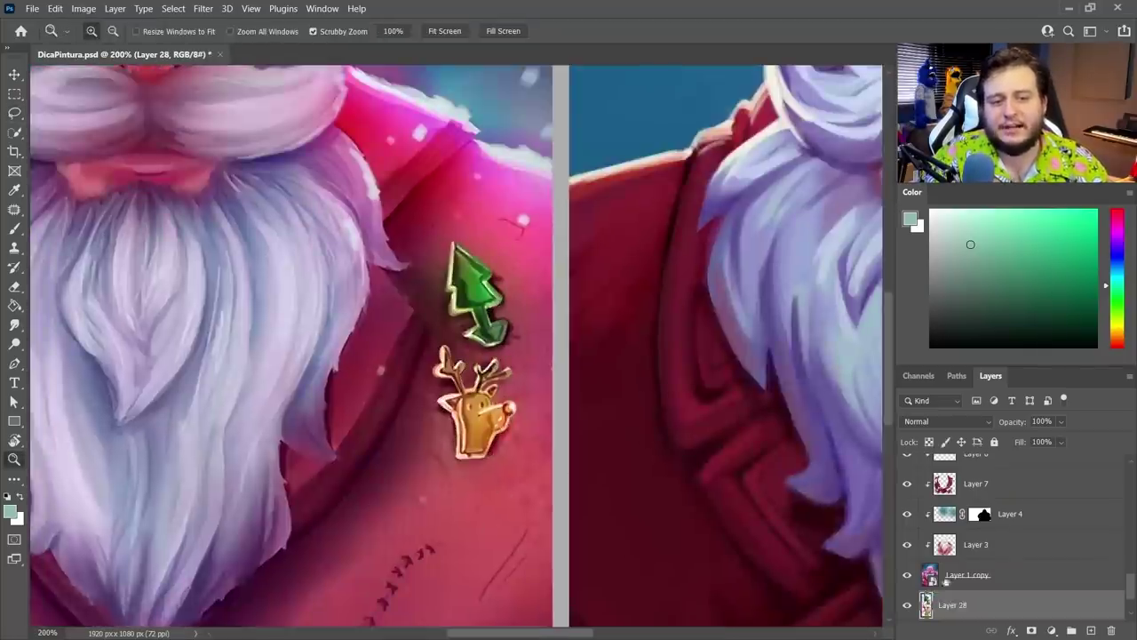
pyautogui.scroll(5, 1021, 542)
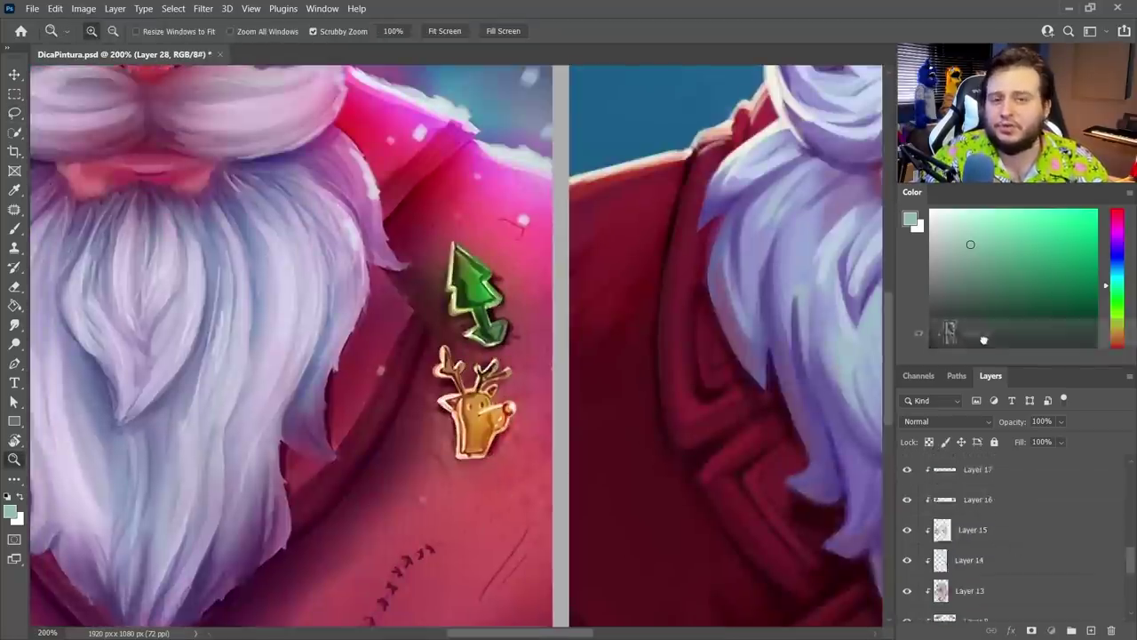
pyautogui.hotkey('ctrl', '-')
pyautogui.press('v')
pyautogui.moveTo(597, 406); pyautogui.dragTo(805, 409)
# Adjust the copied pins with Hue/Saturation and reposition them lower on the coat with Free Transform
pyautogui.press('u')
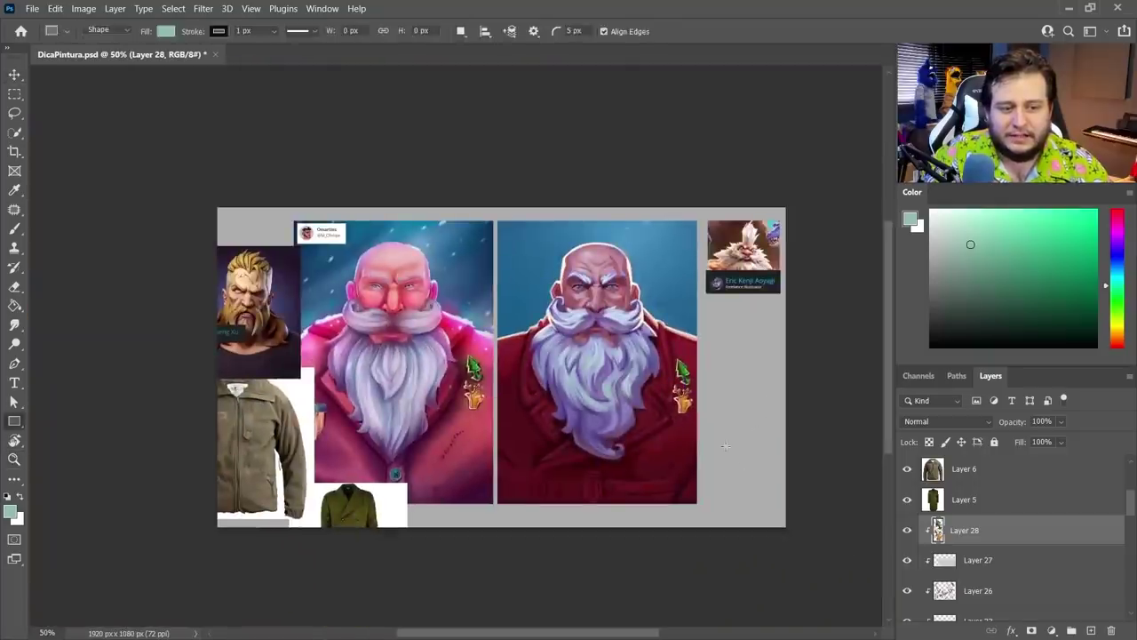
pyautogui.hotkey('ctrl', 'u')
pyautogui.moveTo(906, 318); pyautogui.dragTo(884, 322)
pyautogui.press('Return')
pyautogui.moveTo(683, 394); pyautogui.dragTo(682, 422)
pyautogui.hotkey('ctrl', 't')
pyautogui.moveTo(705, 453)
pyautogui.mouseDown()
pyautogui.moveTo(670, 448)
pyautogui.moveTo(711, 447)
pyautogui.mouseUp()
pyautogui.press('Return')
# Add a Color Overlay effect to the pins on Layer 28 and put a new clipped layer beneath them
pyautogui.hotkey('ctrl', 'space')
pyautogui.moveTo(689, 419); pyautogui.dragTo(685, 423)
pyautogui.doubleClick(1005, 538)
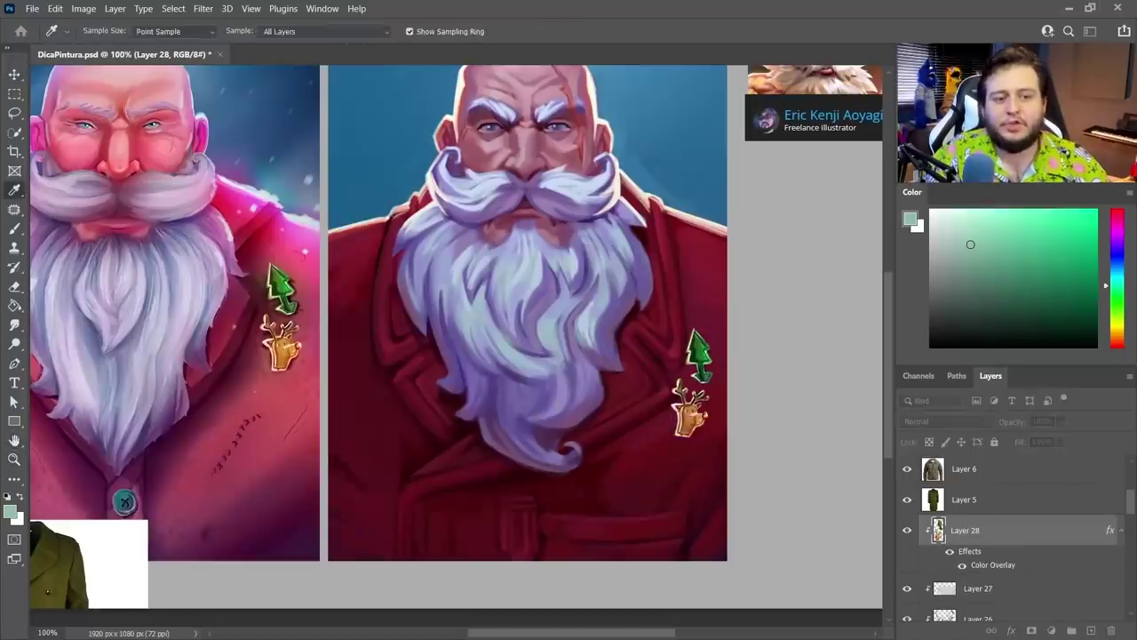
pyautogui.moveTo(1007, 583); pyautogui.dragTo(1007, 604)
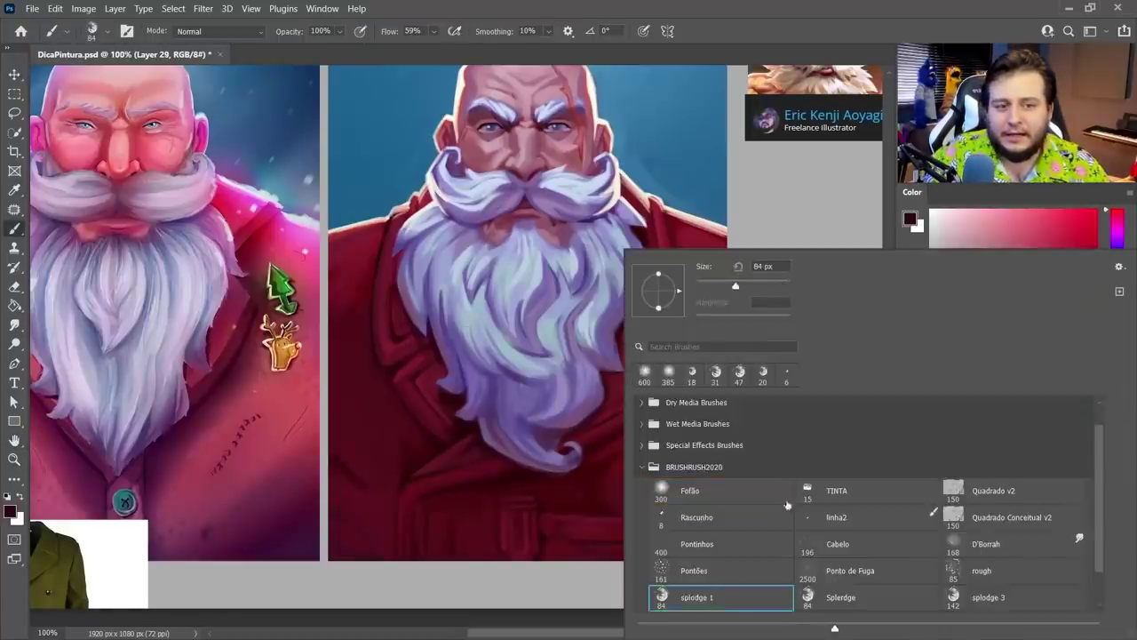
# Repaint the tree and reindeer pins on a new layer with a 6 px brush, using sampled greens, browns and tan
pyautogui.click(783, 212)
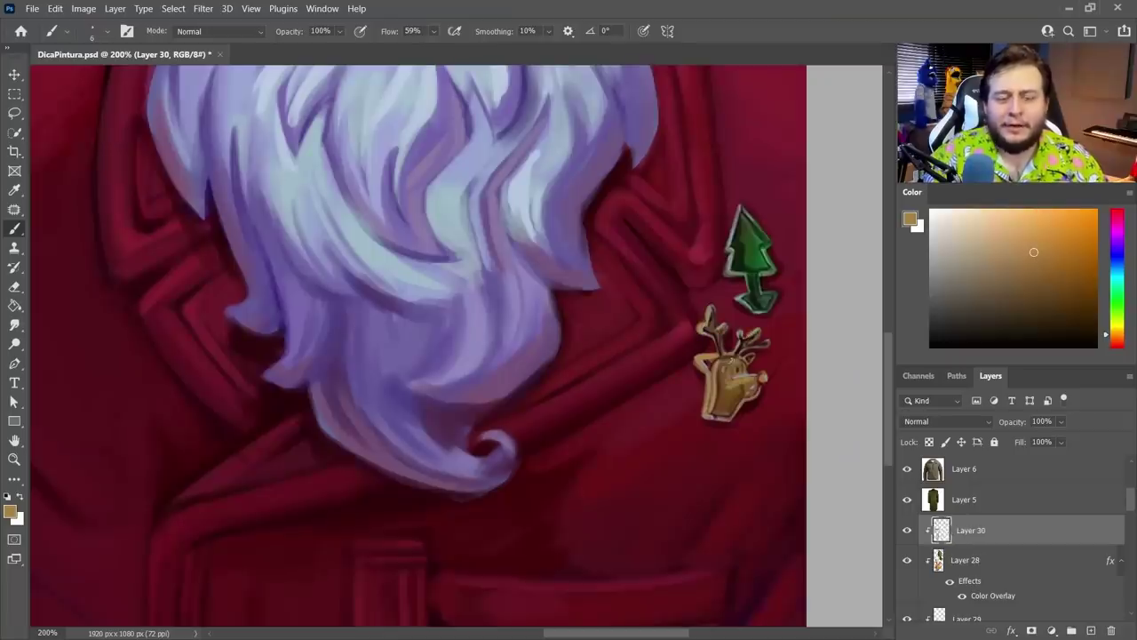
pyautogui.keyDown('alt'); pyautogui.click(763, 231); pyautogui.keyUp('alt')
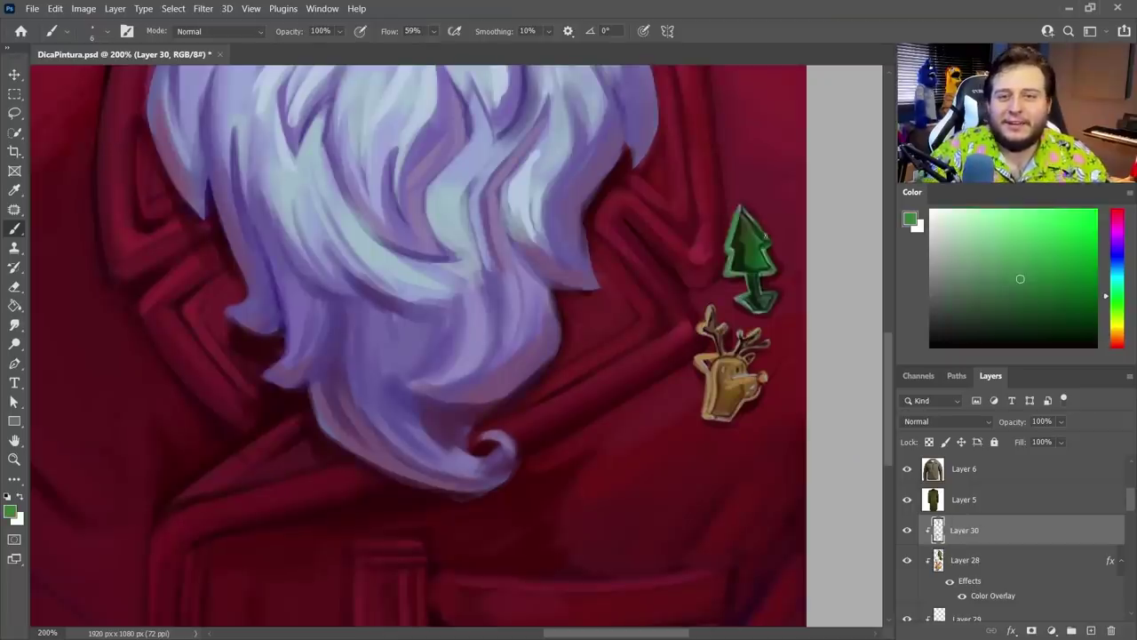
pyautogui.keyDown('alt'); pyautogui.click(742, 394); pyautogui.keyUp('alt')
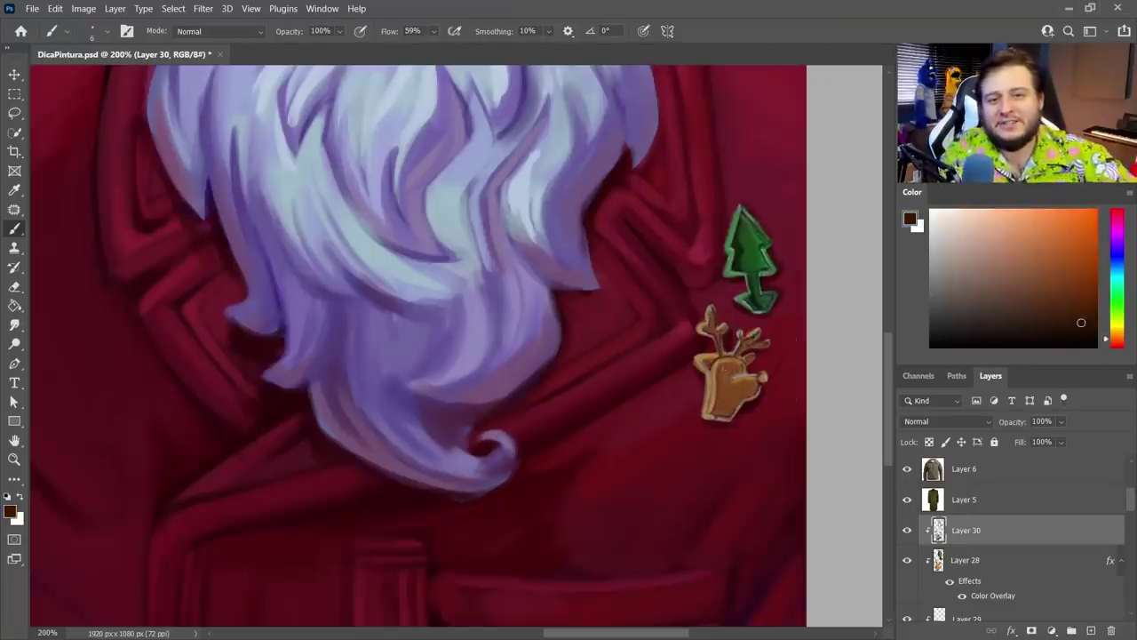
pyautogui.keyDown('alt'); pyautogui.click(716, 420); pyautogui.keyUp('alt')
pyautogui.keyDown('alt'); pyautogui.click(712, 415); pyautogui.keyUp('alt')
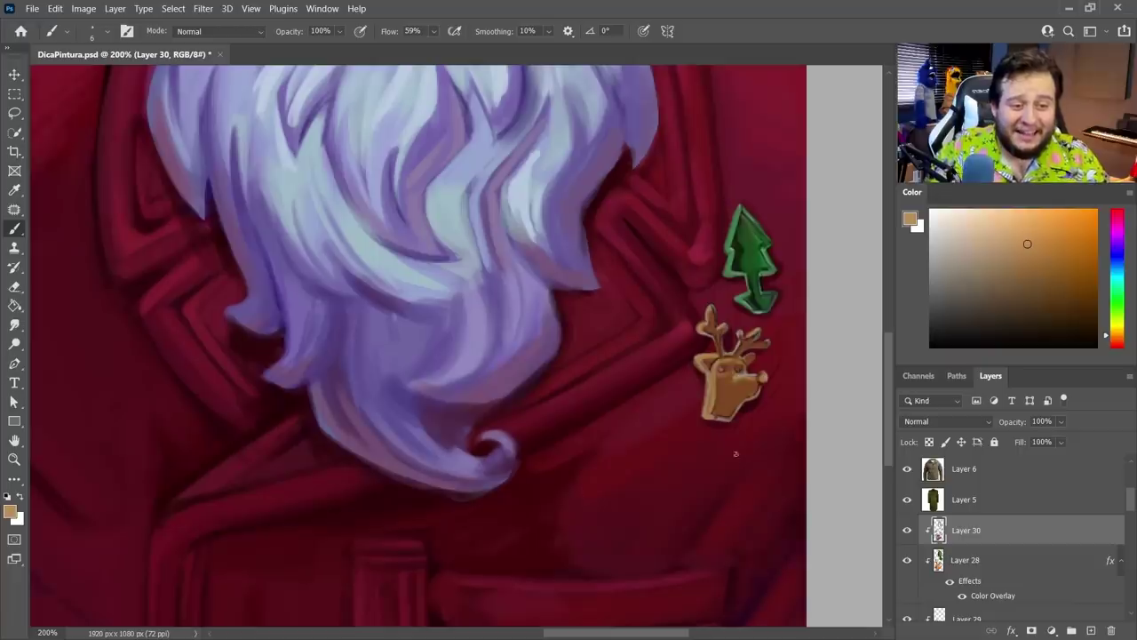
pyautogui.keyDown('alt'); pyautogui.click(716, 421); pyautogui.keyUp('alt')
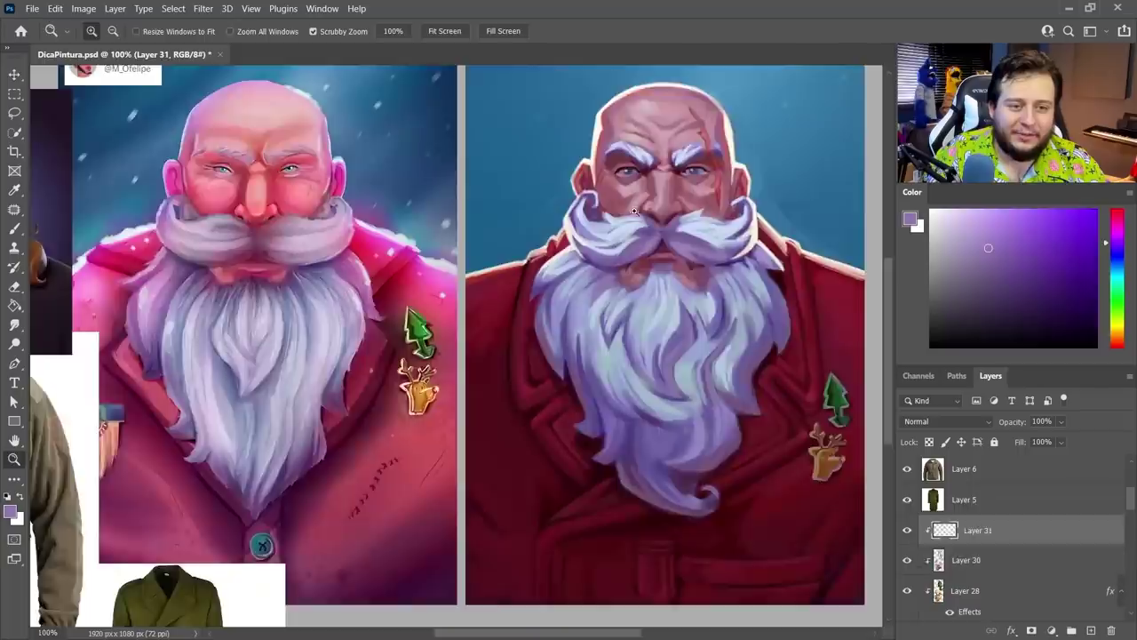
# Add a pale cream highlight to the nose on Layer 31, reduce the layer's opacity to 62% and save the document
pyautogui.scroll(5, 677, 364)
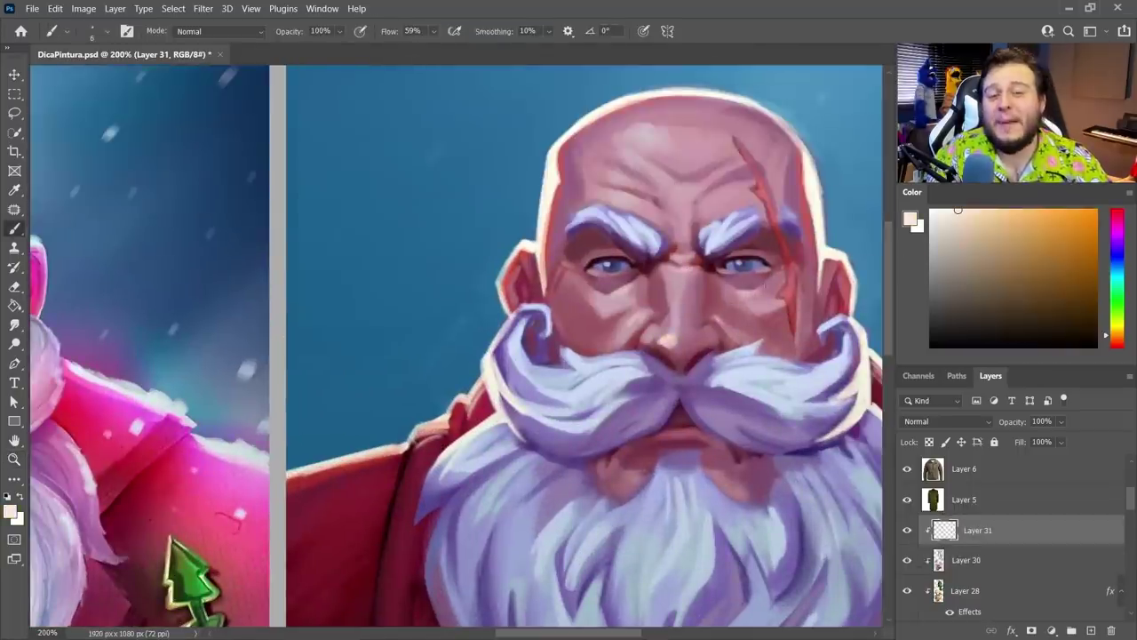
pyautogui.press('e')
pyautogui.press('z')
pyautogui.keyDown('alt'); pyautogui.click(714, 365); pyautogui.keyUp('alt')
pyautogui.click(908, 530)
pyautogui.click(907, 530)
pyautogui.moveTo(1061, 422); pyautogui.dragTo(1040, 438)
pyautogui.hotkey('ctrl', 's')
pyautogui.keyDown('alt'); pyautogui.click(697, 444); pyautogui.keyUp('alt')
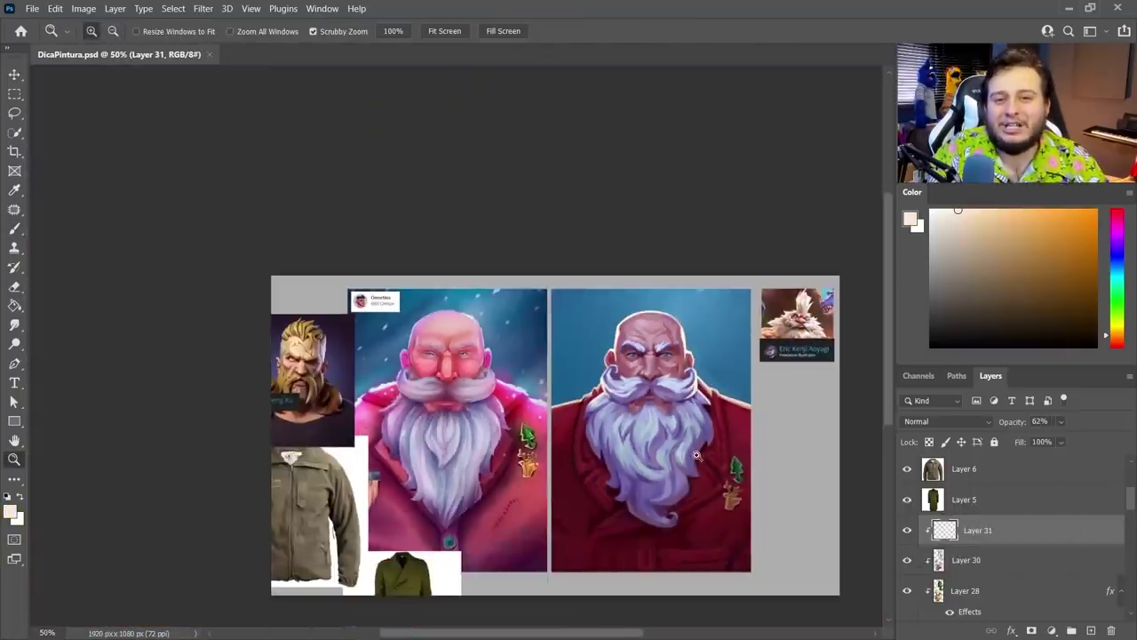
# Draw seam lines on the coat in sampled dark red on a new layer and clip it beneath Layer 31
pyautogui.click(663, 452)
pyautogui.click(1091, 630)
pyautogui.click(650, 525)
pyautogui.moveTo(650, 525); pyautogui.dragTo(673, 396)
pyautogui.press('b')
pyautogui.keyDown('alt'); pyautogui.click(803, 364); pyautogui.keyUp('alt')
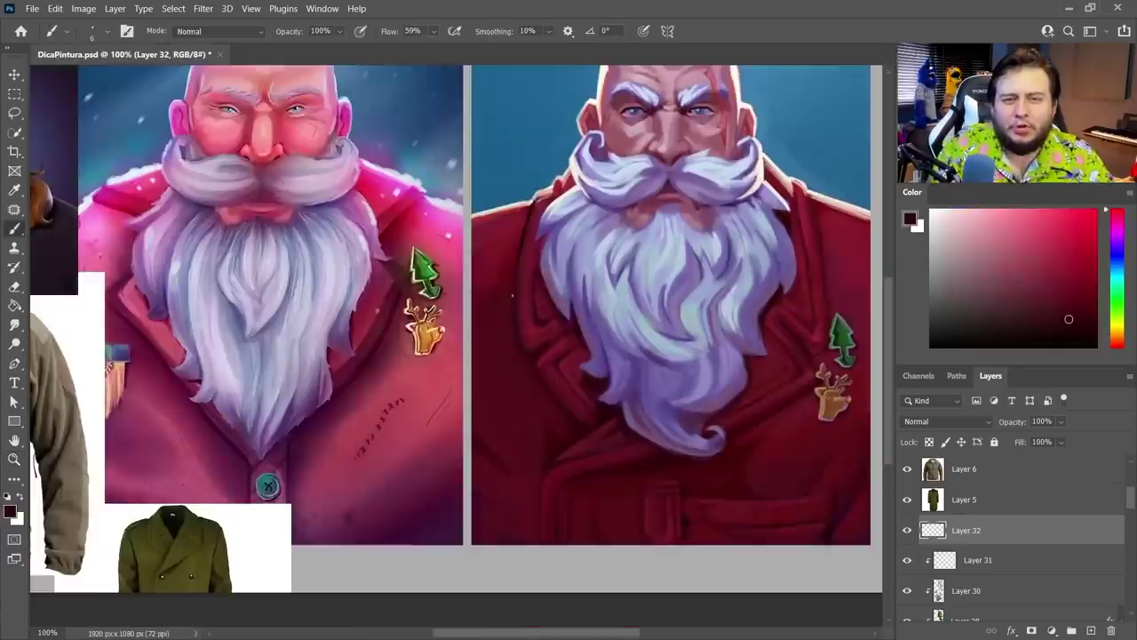
pyautogui.rightClick(708, 292)
pyautogui.moveTo(794, 305)
pyautogui.mouseDown()
pyautogui.moveTo(708, 291)
pyautogui.moveTo(789, 259)
pyautogui.mouseUp()
pyautogui.rightClick(514, 291)
pyautogui.moveTo(977, 523); pyautogui.dragTo(977, 573)
# Shade the folds of the red coat on Layer 33 with sampled dark reds, enlarging the brush to 97 px
pyautogui.press('r')
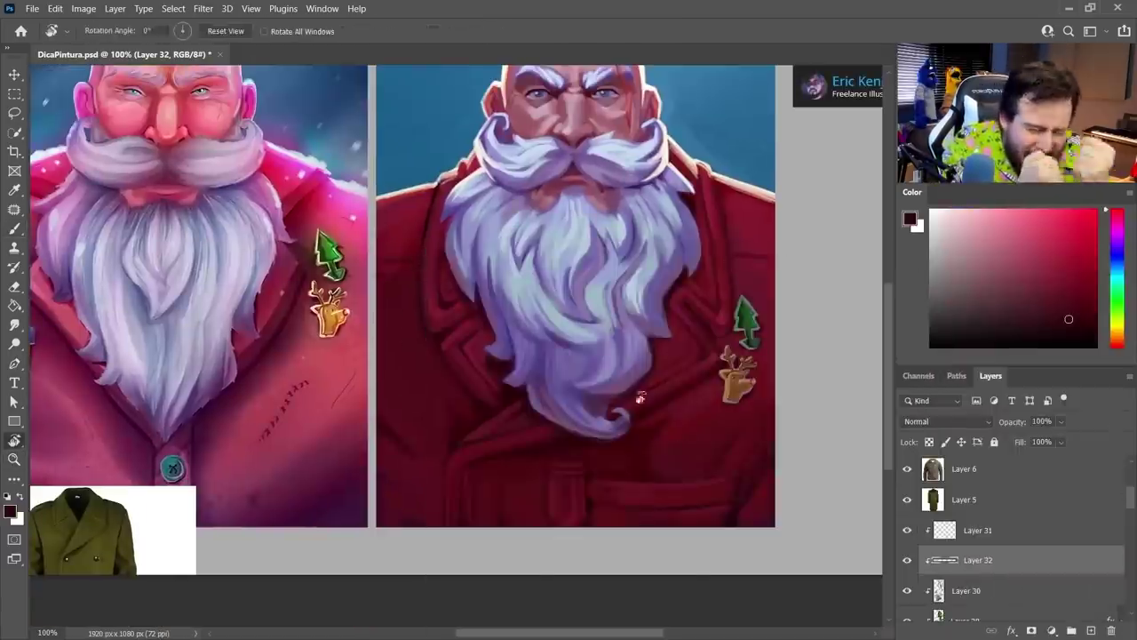
pyautogui.press('b')
pyautogui.moveTo(445, 319); pyautogui.dragTo(565, 326)
pyautogui.moveTo(664, 355); pyautogui.dragTo(583, 405)
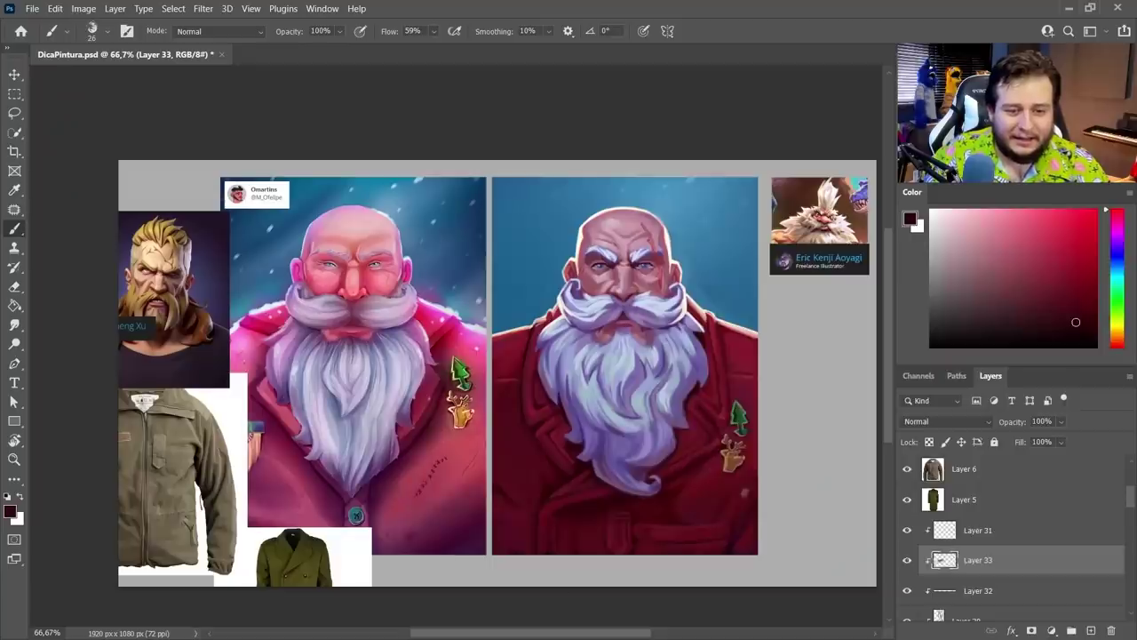
pyautogui.rightClick(745, 491)
pyautogui.keyDown('alt'); pyautogui.click(740, 482); pyautogui.keyUp('alt')
pyautogui.keyDown('alt'); pyautogui.click(754, 439); pyautogui.keyUp('alt')
pyautogui.keyDown('alt'); pyautogui.click(542, 442); pyautogui.keyUp('alt')
pyautogui.moveTo(531, 538); pyautogui.dragTo(528, 511)
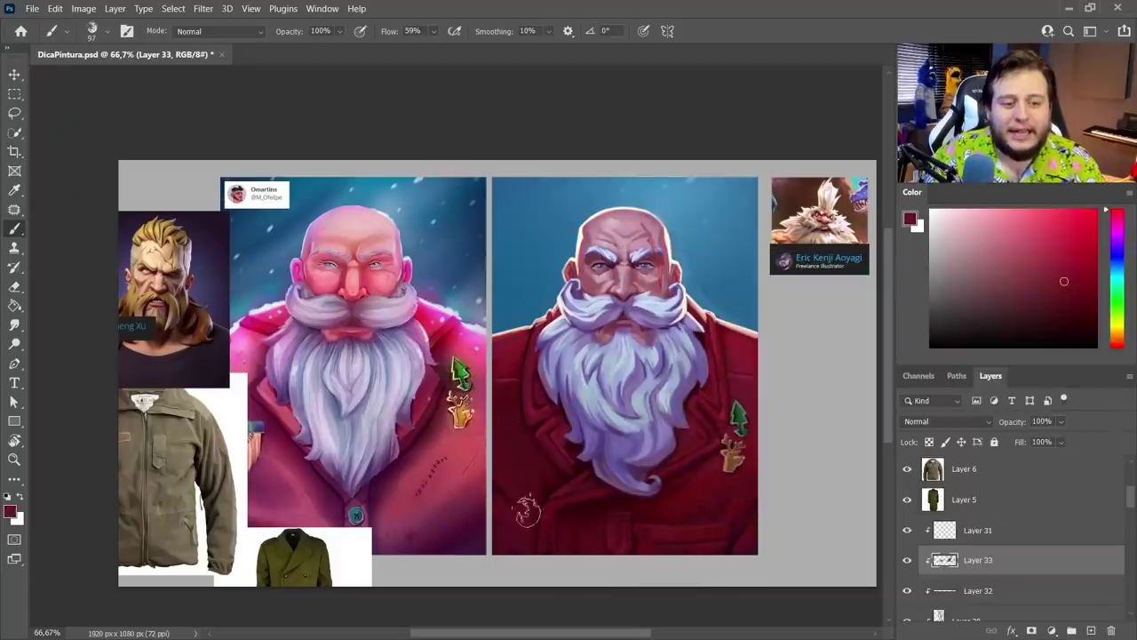
pyautogui.press('r')
pyautogui.click(779, 459)
pyautogui.press('b')
# Refine the coat's shoulder and collar with a smaller Splerdge brush in sampled red
pyautogui.scroll(2, 615, 295)
pyautogui.rightClick(625, 236)
pyautogui.rightClick(610, 249)
pyautogui.click(691, 286)
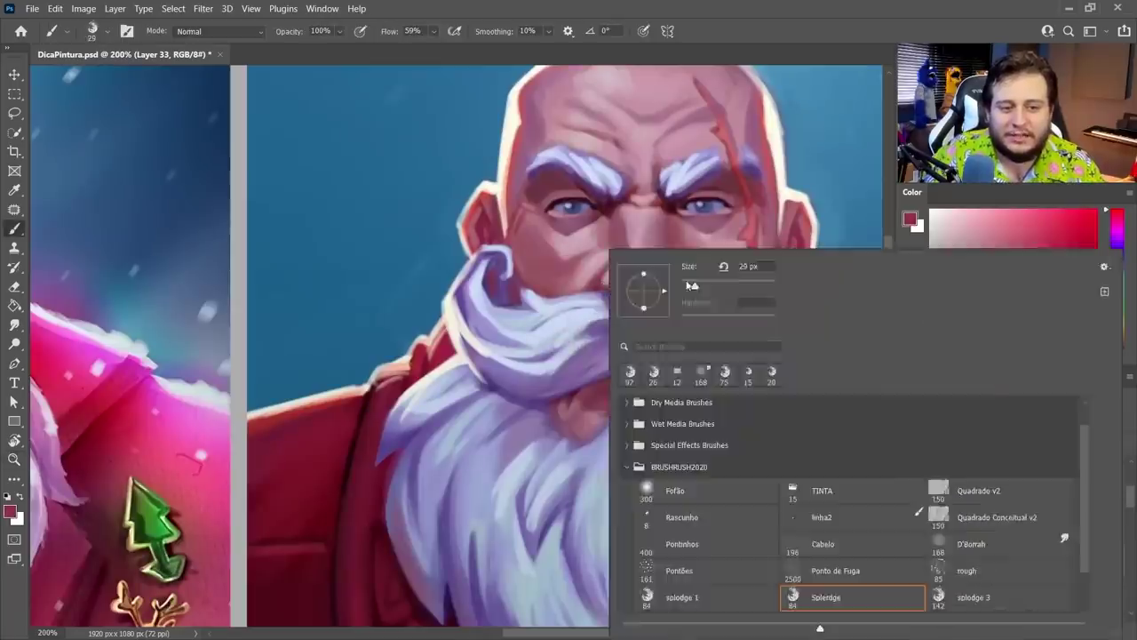
pyautogui.click(687, 284)
pyautogui.click(605, 276)
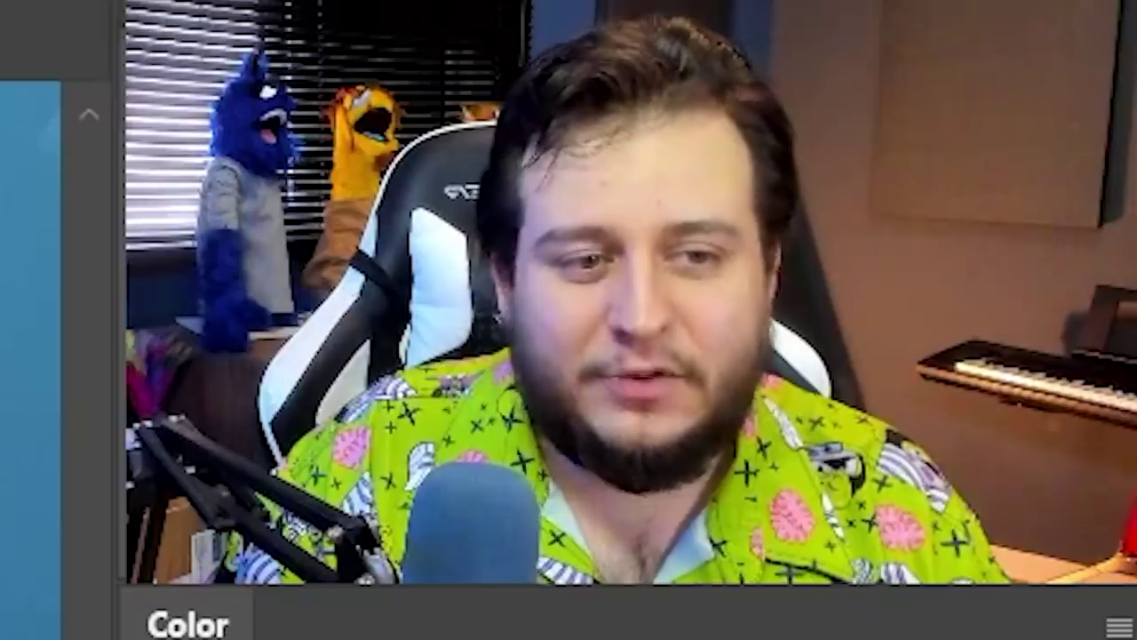
pyautogui.press('z')
pyautogui.keyDown('alt'); pyautogui.click(661, 387); pyautogui.keyUp('alt')
pyautogui.keyDown('alt'); pyautogui.click(661, 387); pyautogui.keyUp('alt')
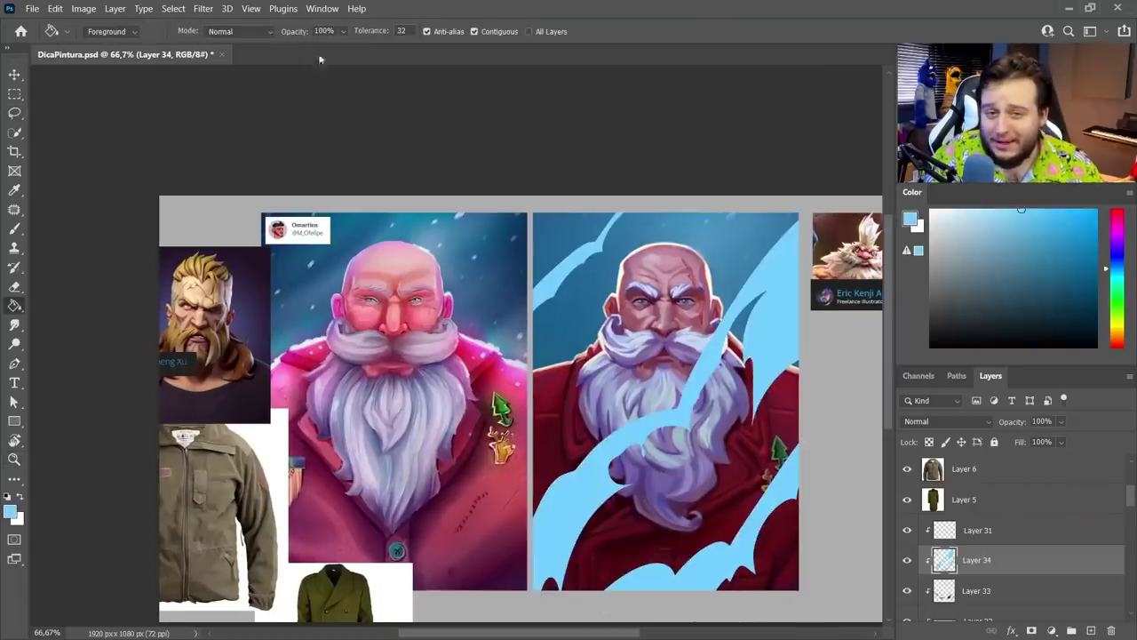
# Apply Motion Blur at 40° and 124 pixels to the light-blue streaks on Layer 34, then enlarge them slightly with Free Transform
pyautogui.click(203, 8)
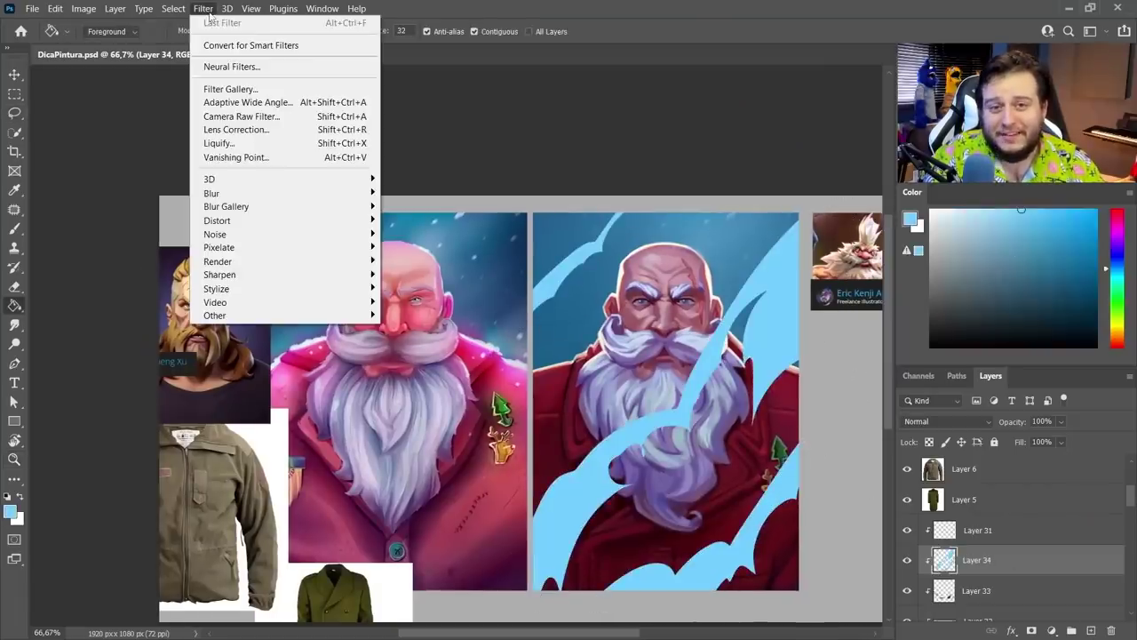
pyautogui.click(417, 276)
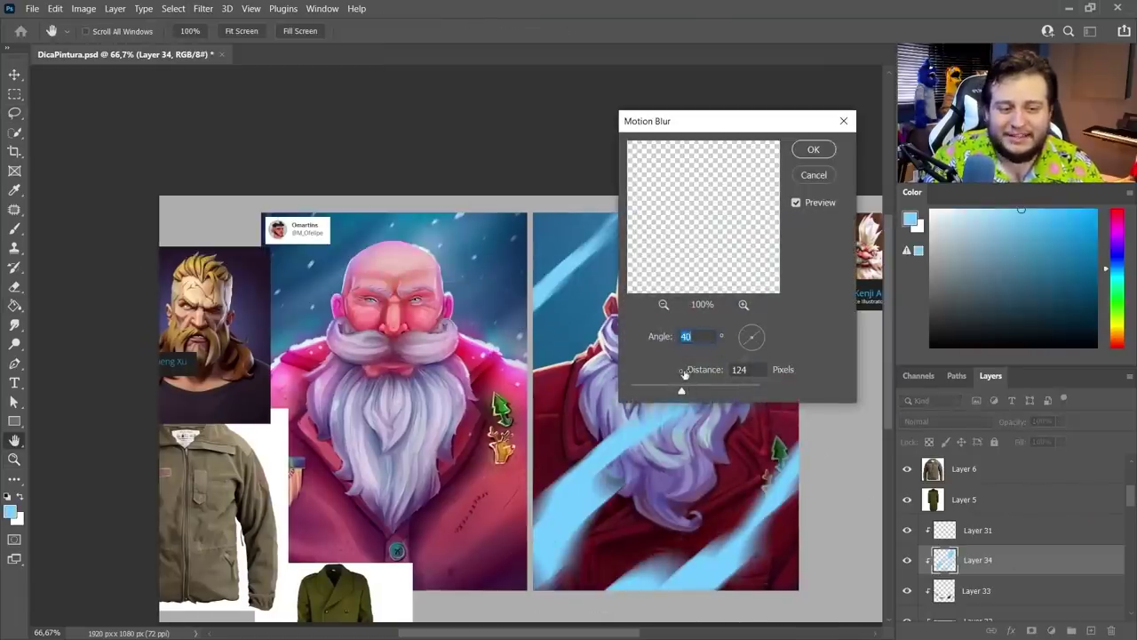
pyautogui.press('Return')
pyautogui.hotkey('ctrl', 't')
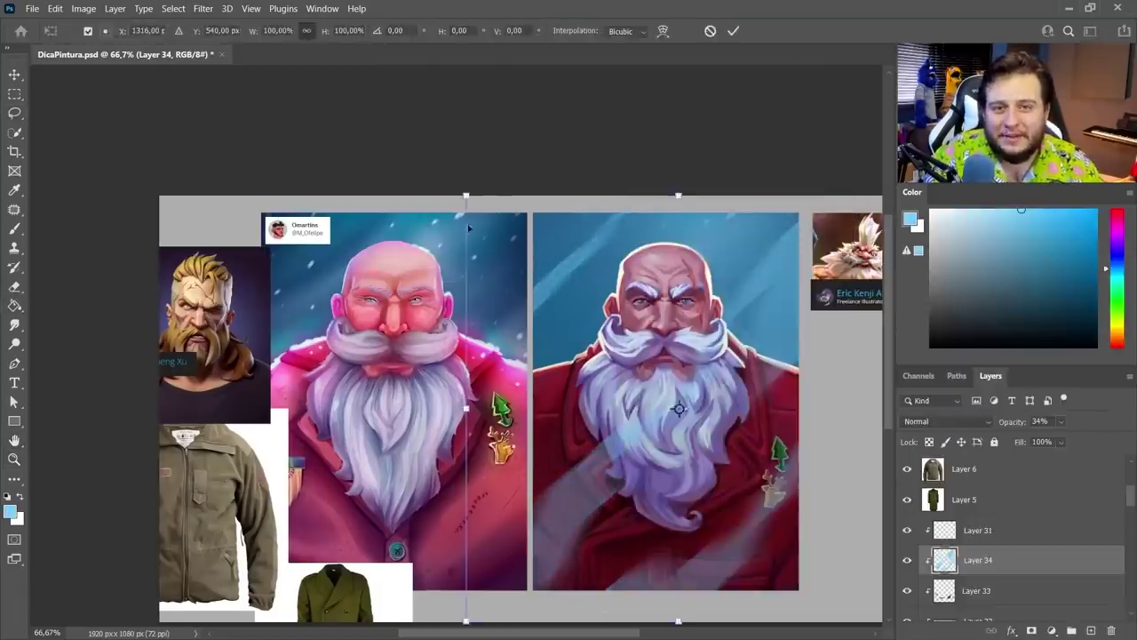
pyautogui.moveTo(466, 195); pyautogui.dragTo(464, 186)
pyautogui.press('Return')
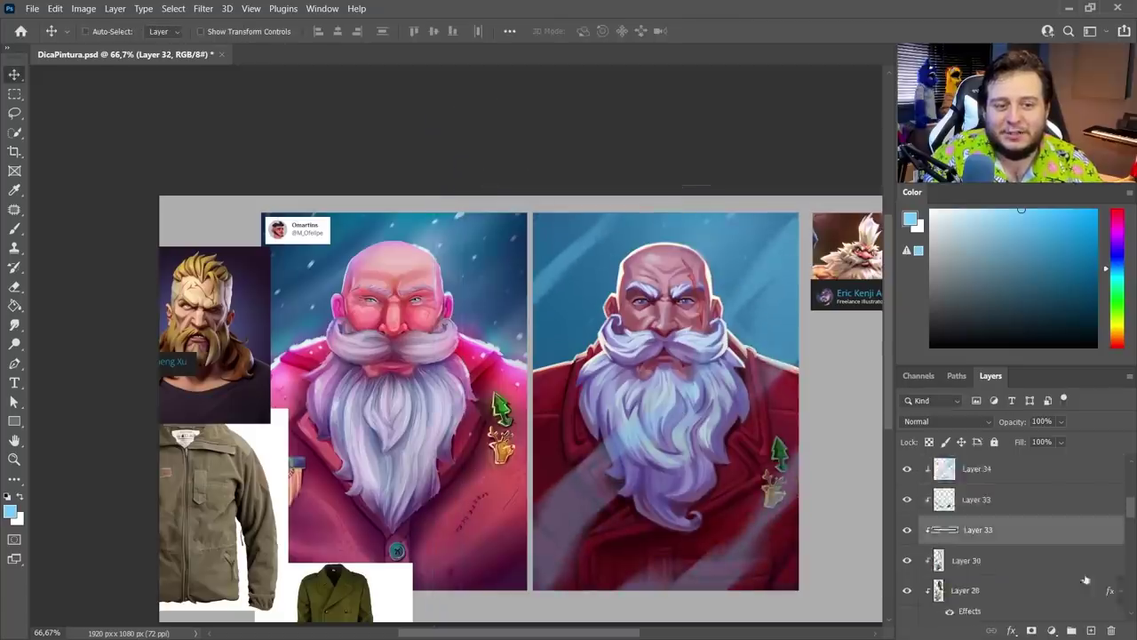
# Scatter light-blue snowflakes across the portrait with a 20 px brush on a new clipped layer above the streaks
pyautogui.scroll(-10, 1084, 577)
pyautogui.click(1002, 558)
pyautogui.scroll(10, 1002, 558)
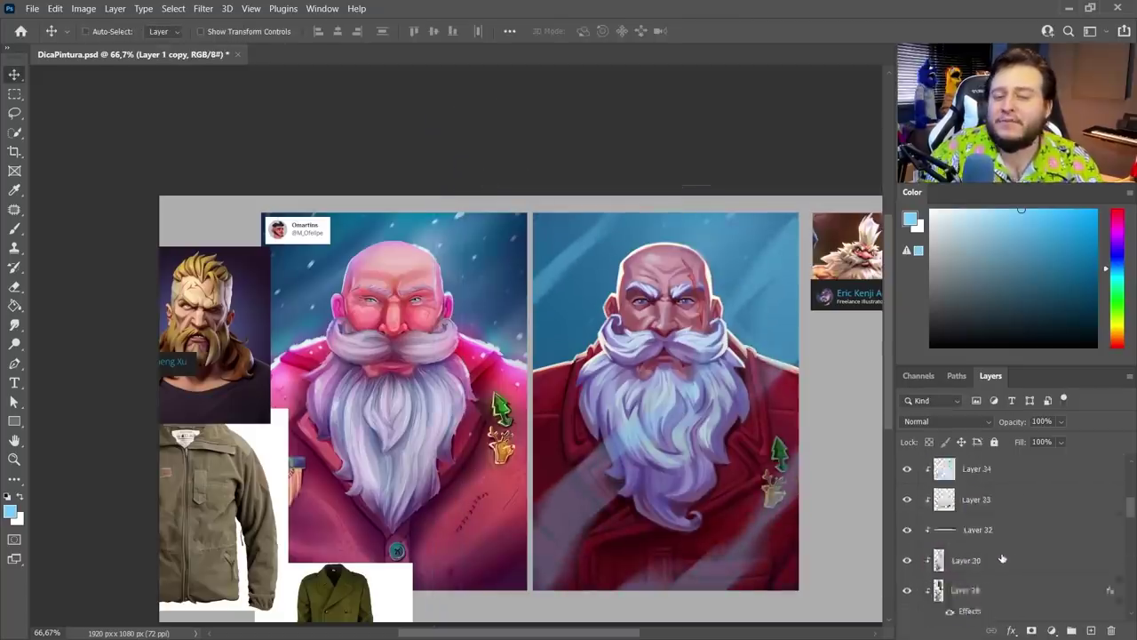
pyautogui.scroll(3, 1002, 558)
pyautogui.click(1002, 558)
pyautogui.press('b')
pyautogui.rightClick(702, 258)
pyautogui.press('Escape')
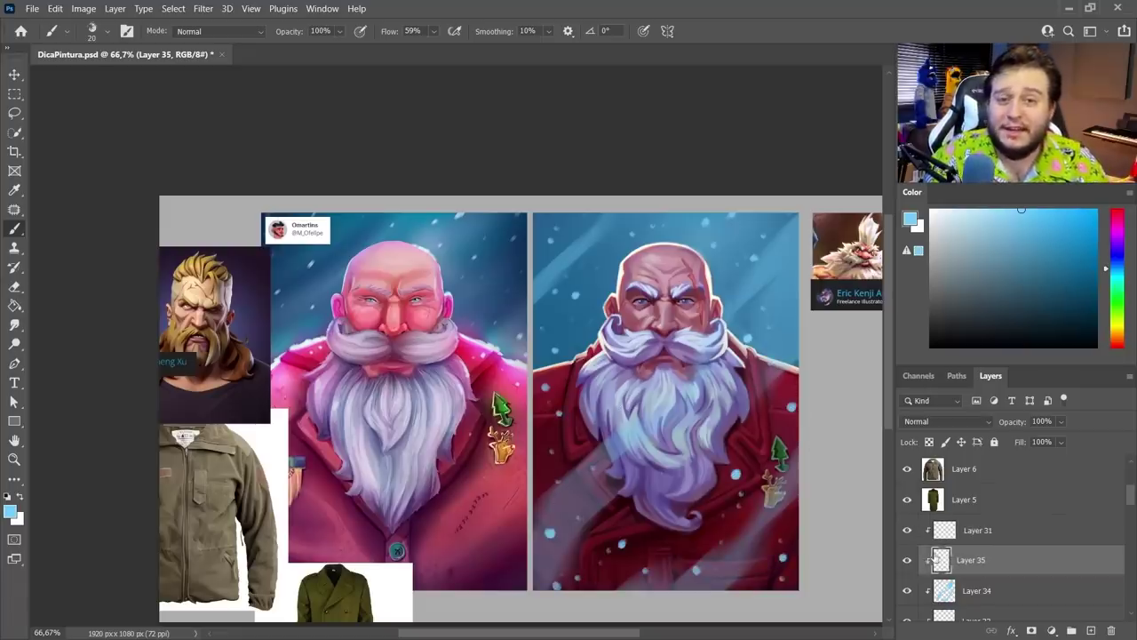
# Apply Motion Blur at 40° and 35 pixels to the snowflakes on Layer 35
pyautogui.click(203, 9)
pyautogui.moveTo(213, 192)
pyautogui.click(423, 273)
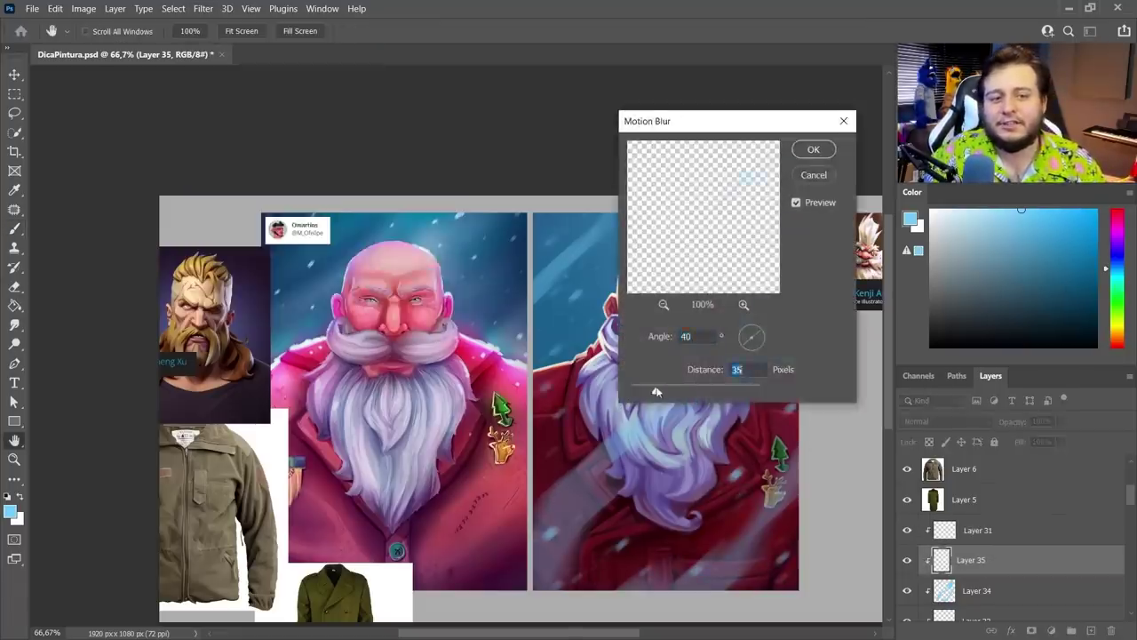
pyautogui.moveTo(746, 120); pyautogui.dragTo(357, 104)
pyautogui.click(424, 135)
pyautogui.press('z')
pyautogui.keyDown('alt'); pyautogui.click(673, 461); pyautogui.keyUp('alt')
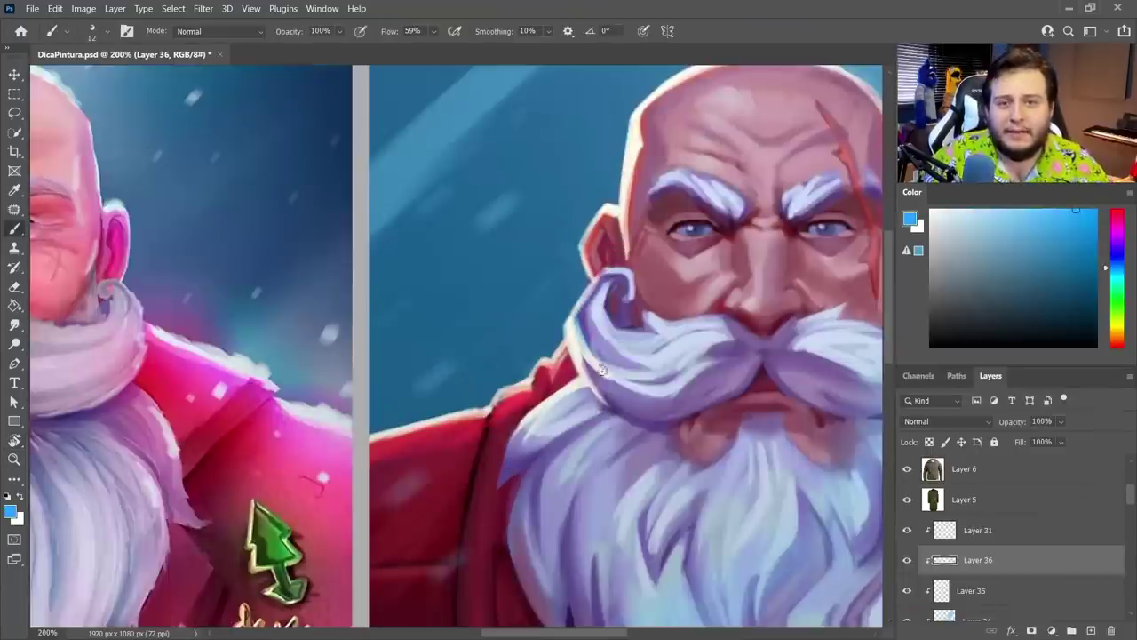
# Tint the edges of the moustache and beard with blue and lilac light on Layer 36 using a 12 px brush
pyautogui.click(1117, 255)
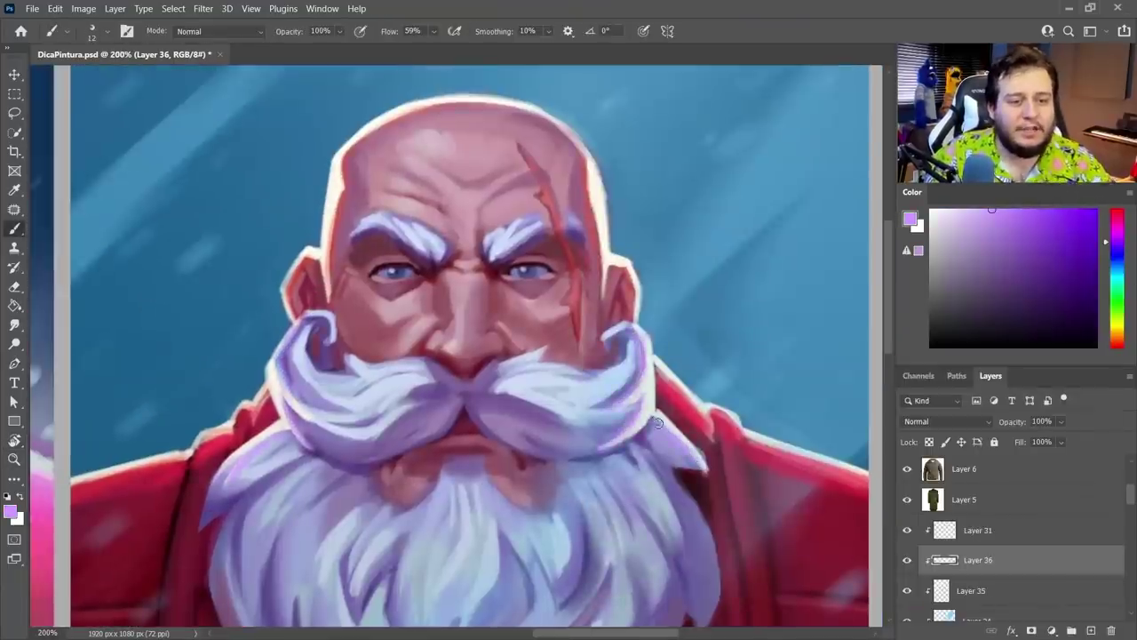
pyautogui.press('z')
pyautogui.keyDown('alt'); pyautogui.click(649, 425); pyautogui.keyUp('alt')
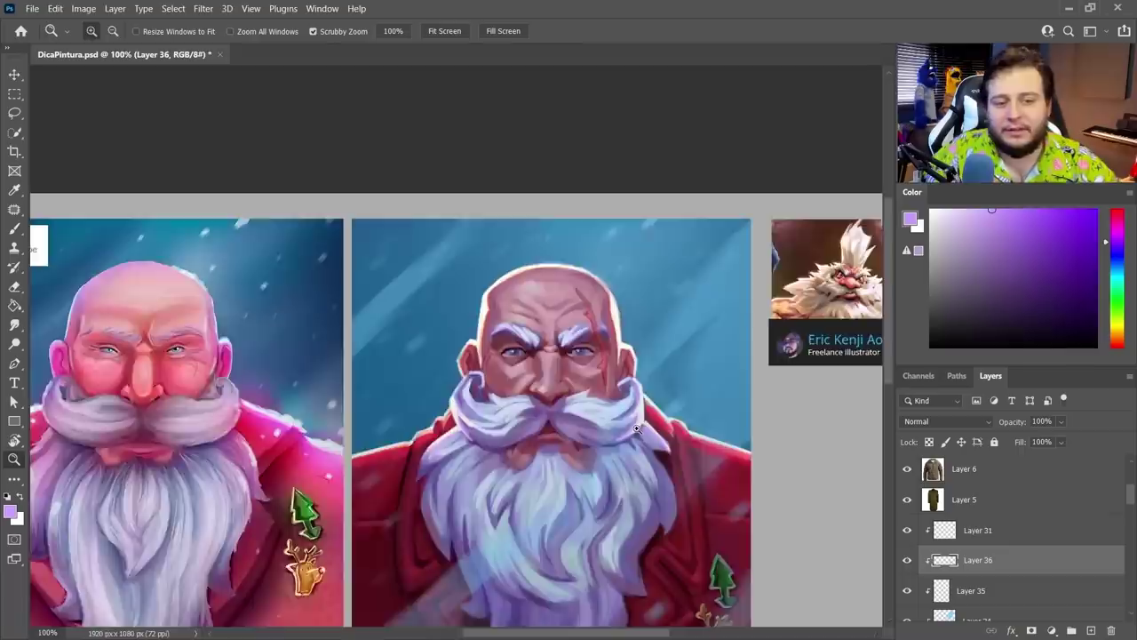
pyautogui.keyDown('alt'); pyautogui.click(655, 415); pyautogui.keyUp('alt')
pyautogui.keyDown('alt'); pyautogui.click(655, 415); pyautogui.keyUp('alt')
pyautogui.click(620, 522)
# Paint a round grey-blue button on the lower coat on new Layer 37, locking transparency to shade it
pyautogui.click(1091, 630)
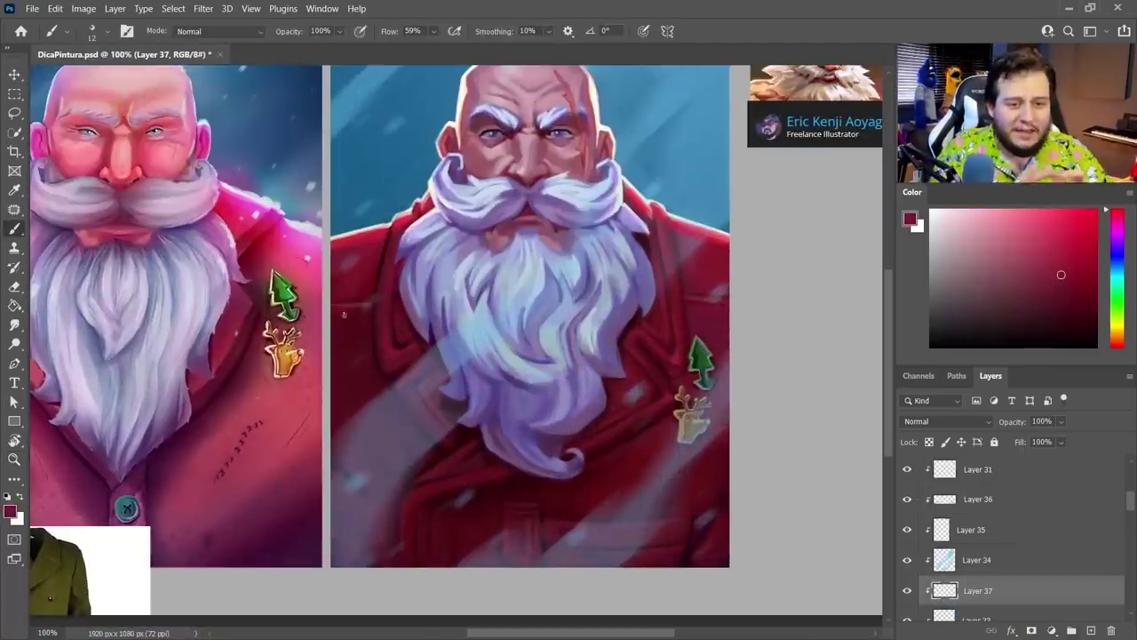
pyautogui.keyDown('alt'); pyautogui.click(627, 513); pyautogui.keyUp('alt')
pyautogui.press('z')
pyautogui.keyDown('alt'); pyautogui.click(536, 458); pyautogui.keyUp('alt')
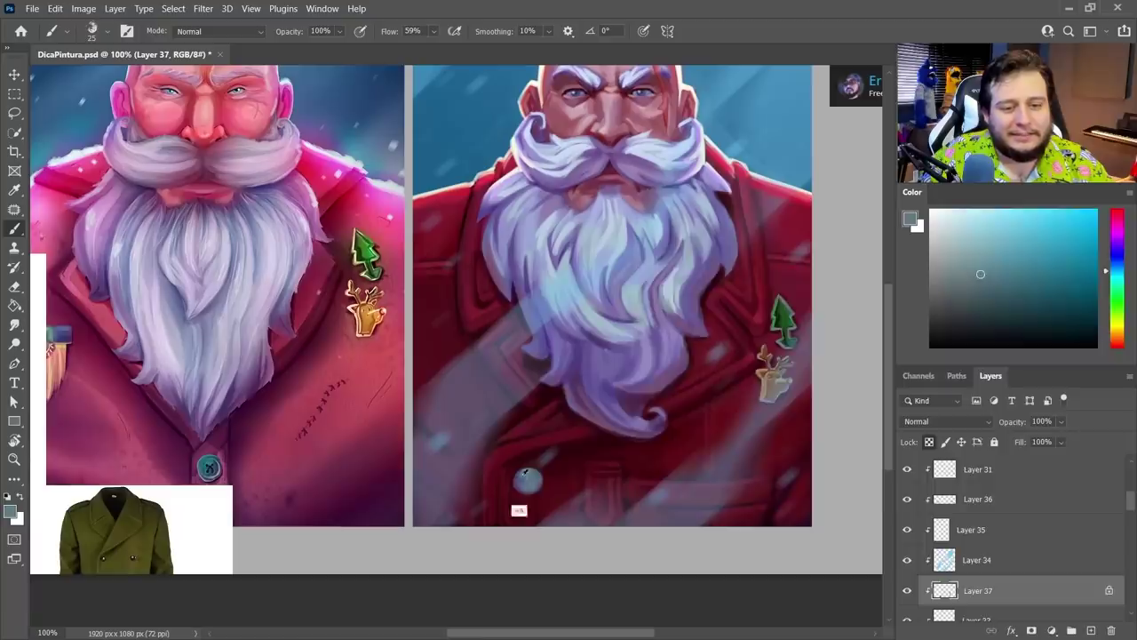
pyautogui.click(1117, 252)
pyautogui.keyDown('alt'); pyautogui.click(528, 486); pyautogui.keyUp('alt')
pyautogui.press('r')
pyautogui.moveTo(551, 489); pyautogui.dragTo(770, 457)
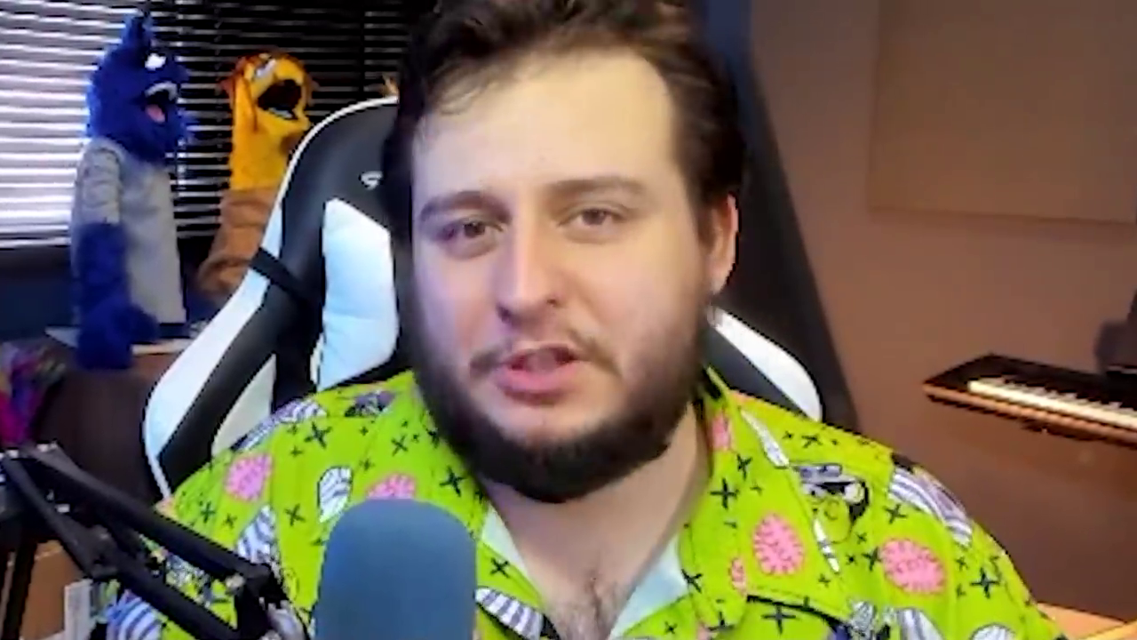
# Paint a dark red shadow around the coat button on Layer 38 with the Splerdge brush and move the layer below Layer 37
pyautogui.rightClick(560, 396)
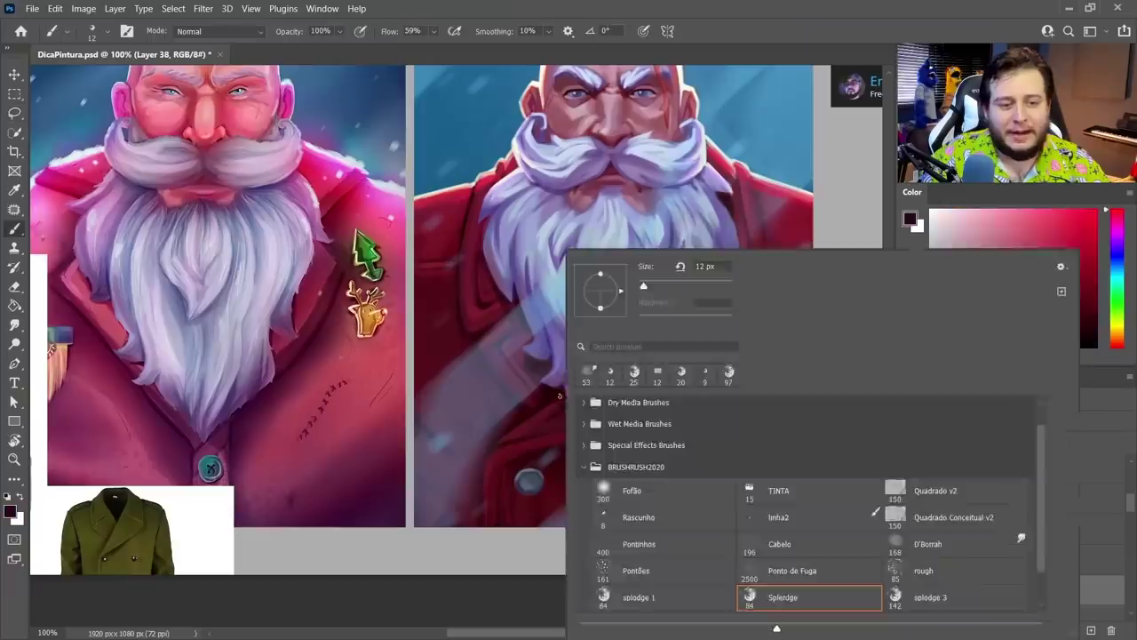
pyautogui.click(784, 597)
pyautogui.moveTo(526, 491); pyautogui.dragTo(543, 492)
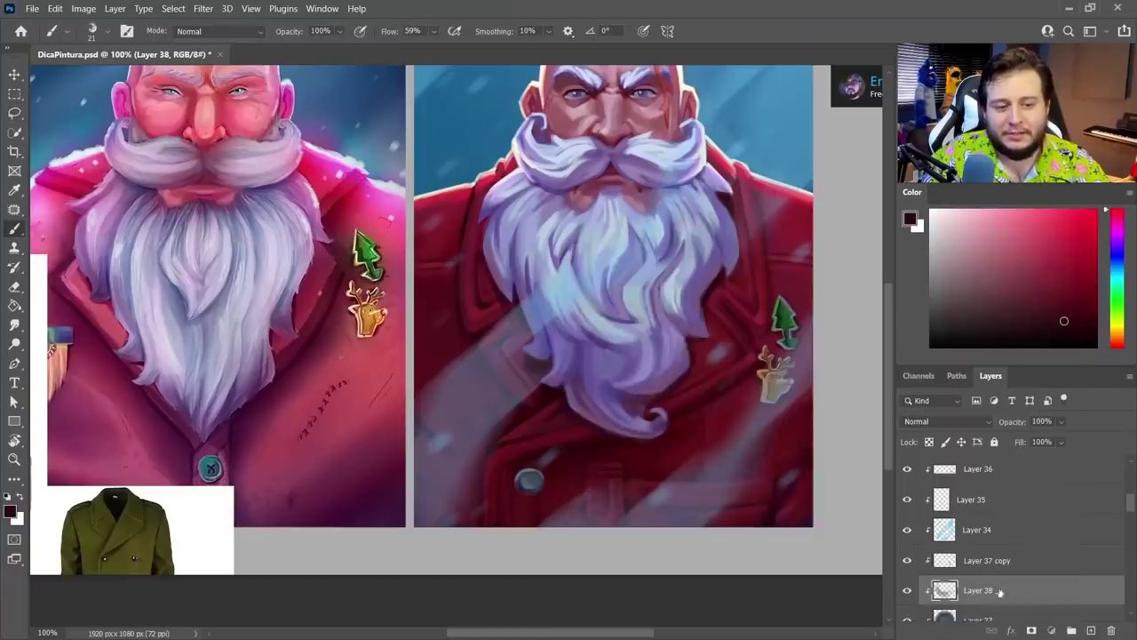
pyautogui.moveTo(1000, 590); pyautogui.dragTo(1000, 618)
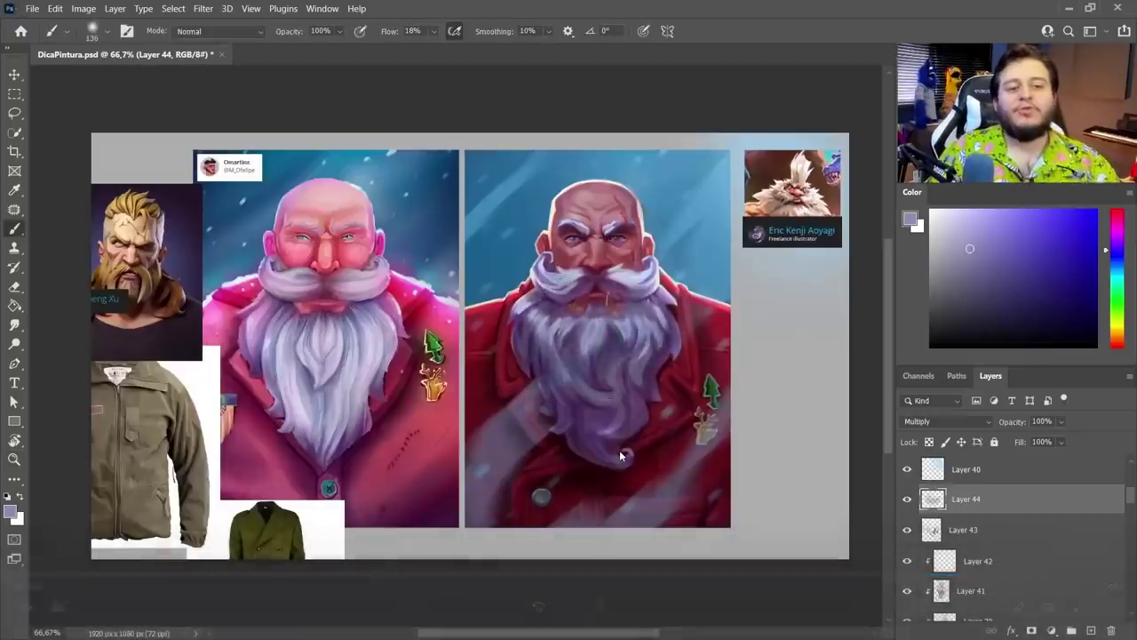
# Shade the beard with grey-blue on the Multiply Layer 44, lower the layer's opacity and save the document
pyautogui.click(1117, 268)
pyautogui.click(1061, 422)
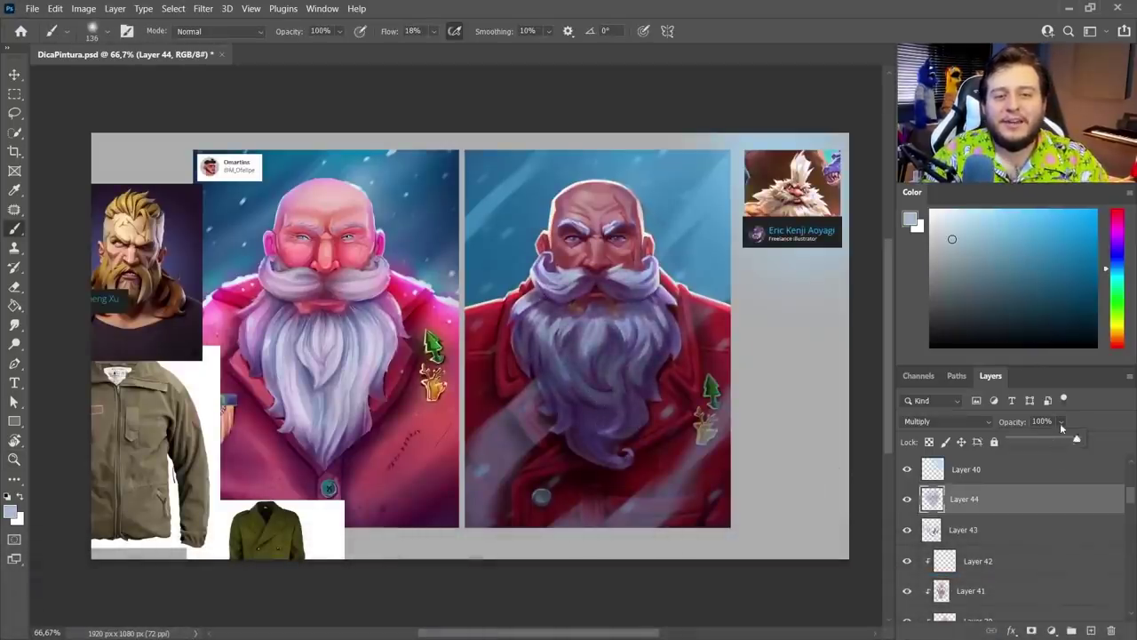
pyautogui.moveTo(1076, 440); pyautogui.dragTo(1053, 439)
pyautogui.hotkey('ctrl', 's')
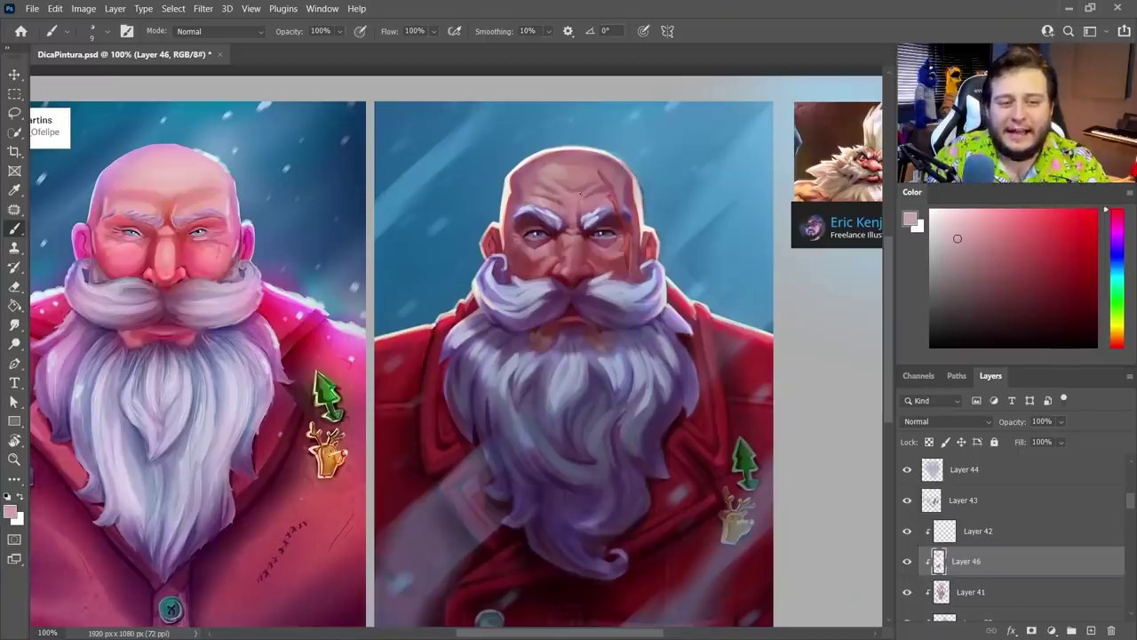
# Refine the forehead, eye area and cheeks on Layer 46 with a 9 px brush, sampling pinks, dark reds and purples
pyautogui.keyDown('alt'); pyautogui.click(573, 216); pyautogui.keyUp('alt')
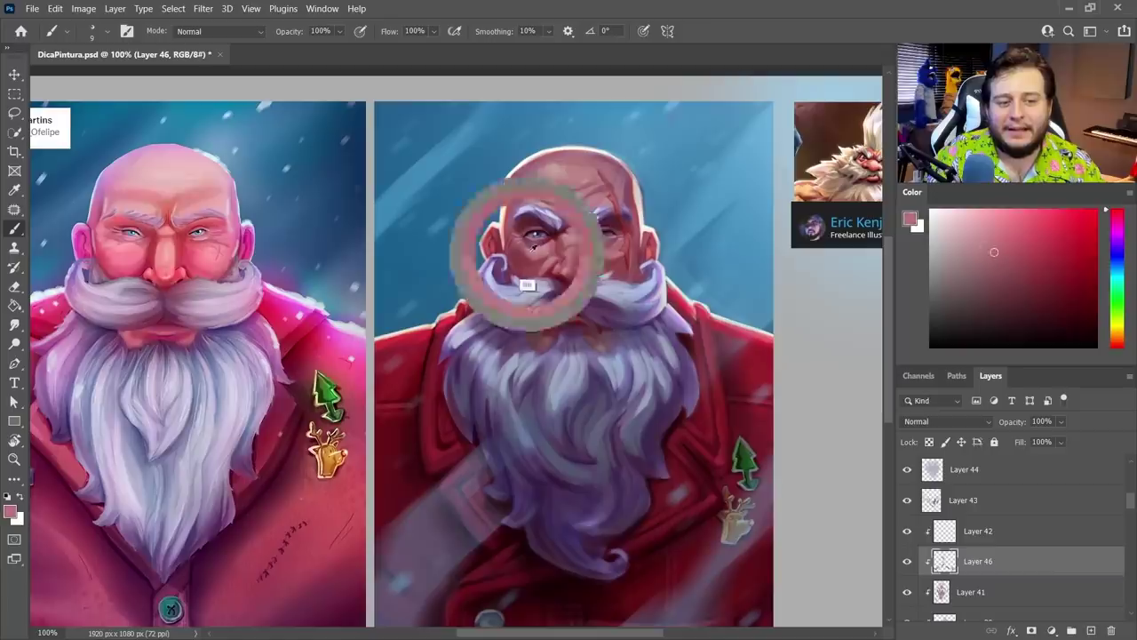
pyautogui.rightClick(574, 220)
pyautogui.click(953, 516)
pyautogui.press('b')
pyautogui.keyDown('alt'); pyautogui.click(510, 268); pyautogui.keyUp('alt')
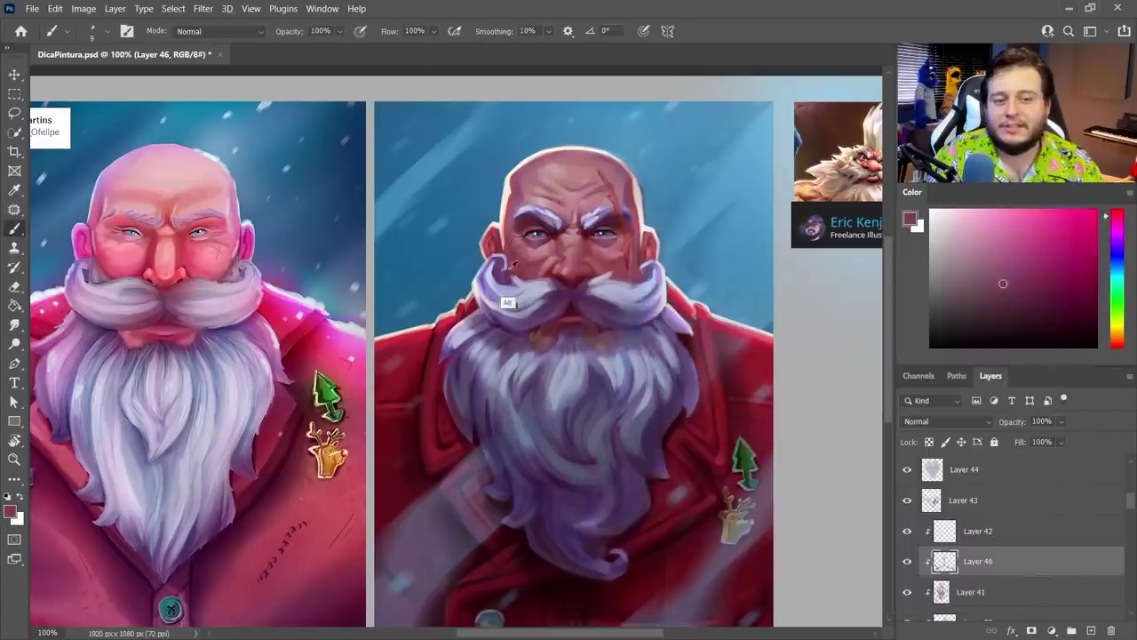
pyautogui.keyDown('alt'); pyautogui.click(524, 264); pyautogui.keyUp('alt')
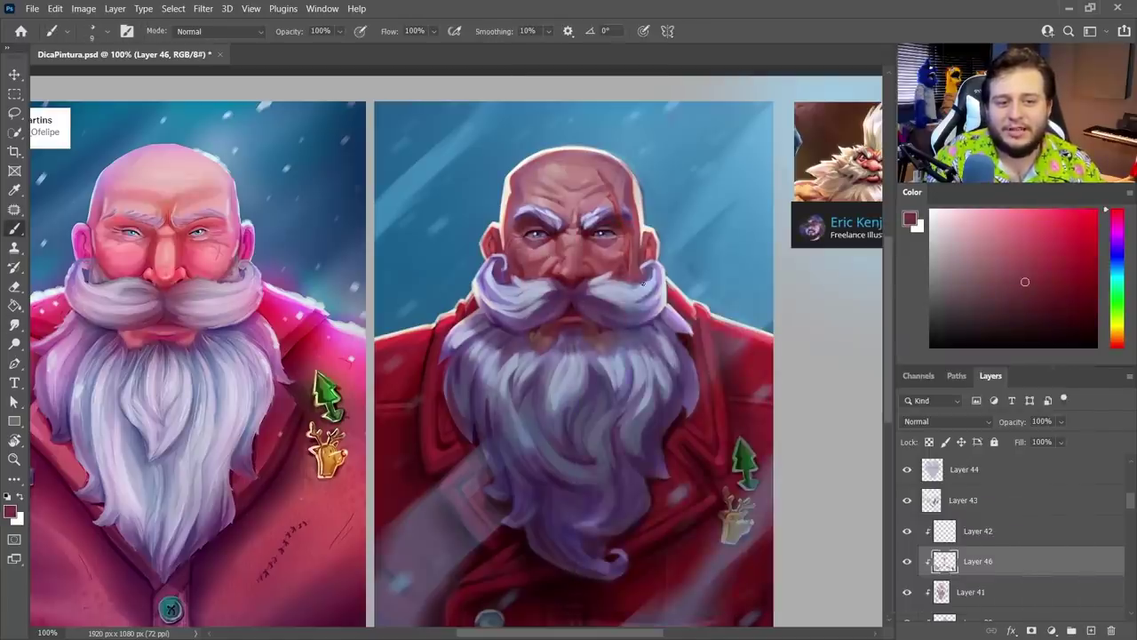
pyautogui.keyDown('alt'); pyautogui.click(517, 262); pyautogui.keyUp('alt')
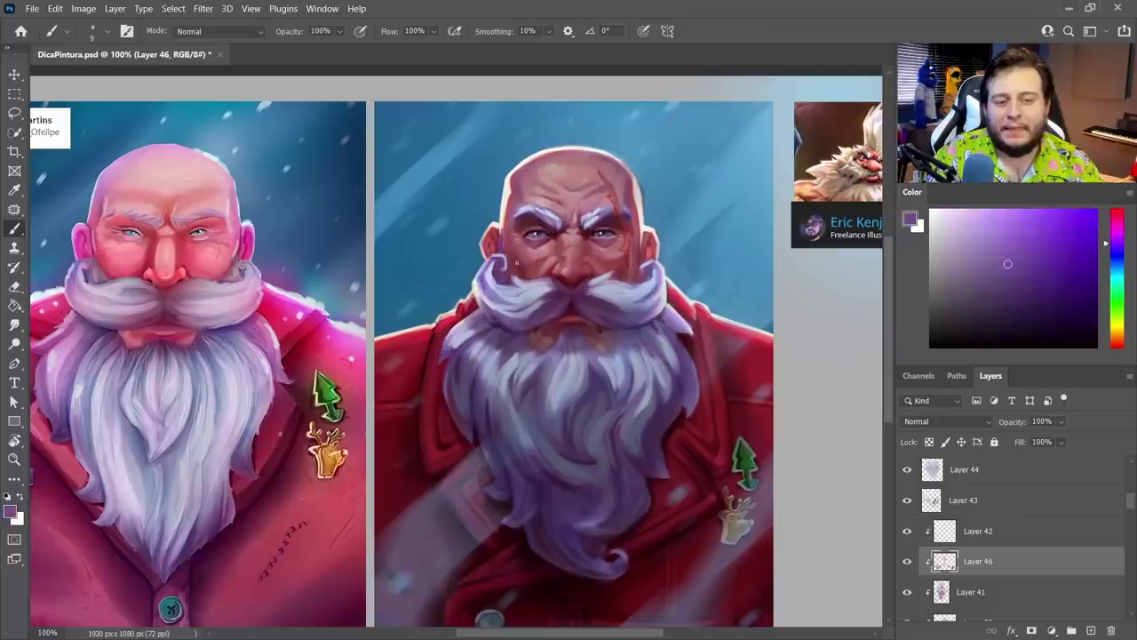
pyautogui.keyDown('alt'); pyautogui.click(633, 263); pyautogui.keyUp('alt')
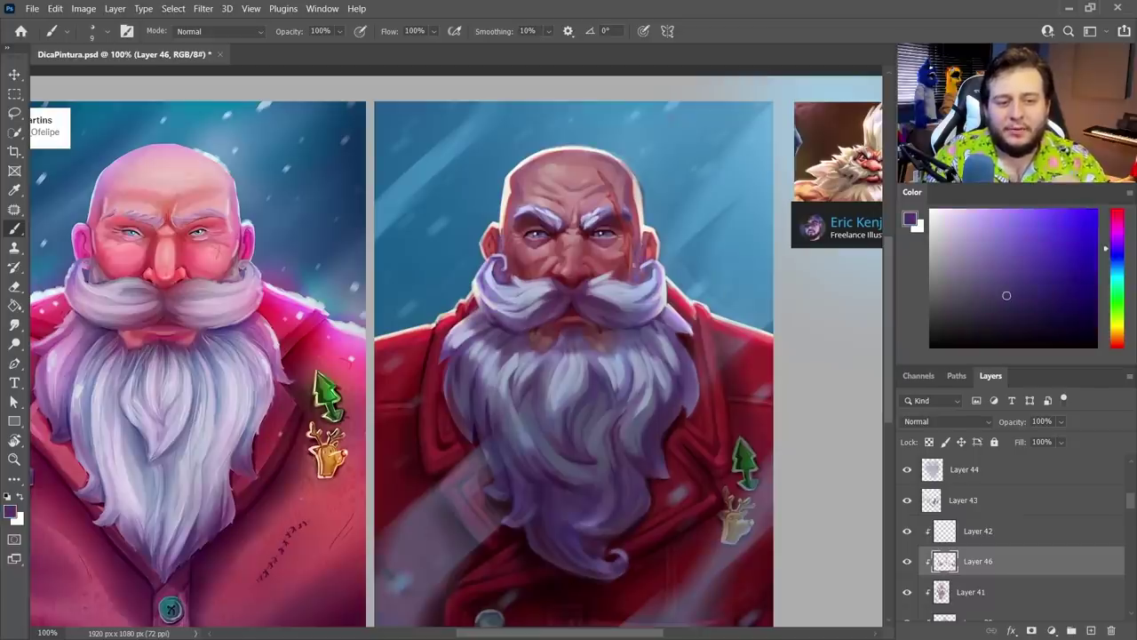
# Detail the face up close on Layer 46 with a sampled dusty pink from the skin beside the nose
pyautogui.keyDown('alt'); pyautogui.click(682, 304); pyautogui.keyUp('alt')
pyautogui.keyDown('alt'); pyautogui.click(681, 304); pyautogui.keyUp('alt')
pyautogui.keyDown('ctrl'); pyautogui.click(632, 300); pyautogui.keyUp('ctrl')
pyautogui.keyDown('ctrl'); pyautogui.click(633, 300); pyautogui.keyUp('ctrl')
pyautogui.keyDown('ctrl'); pyautogui.click(632, 300); pyautogui.keyUp('ctrl')
pyautogui.keyDown('alt'); pyautogui.click(554, 242); pyautogui.keyUp('alt')
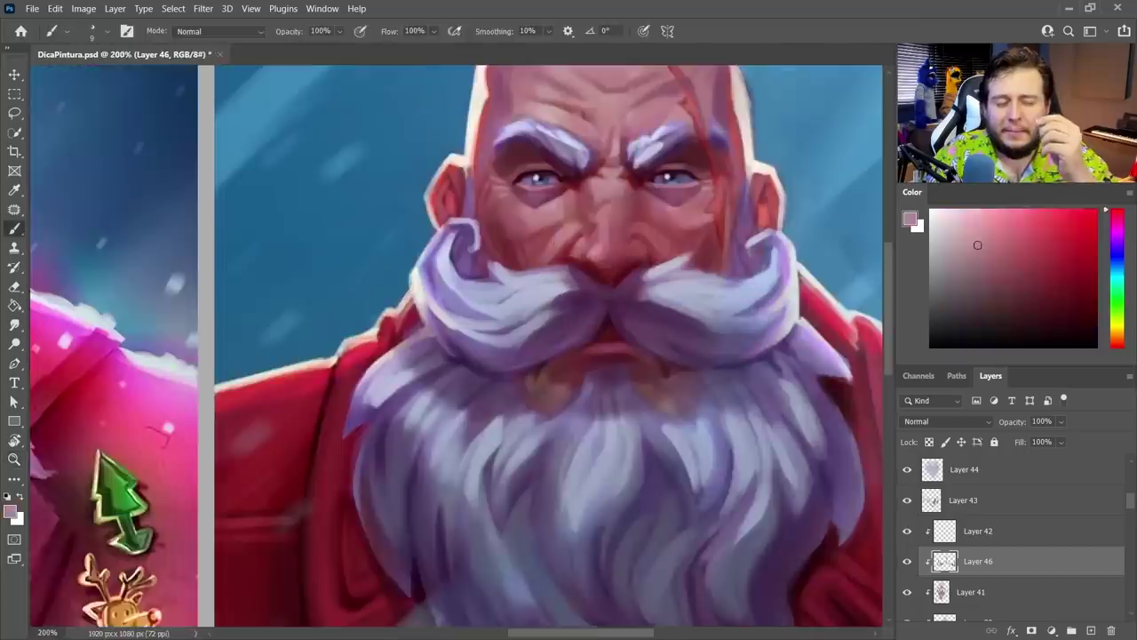